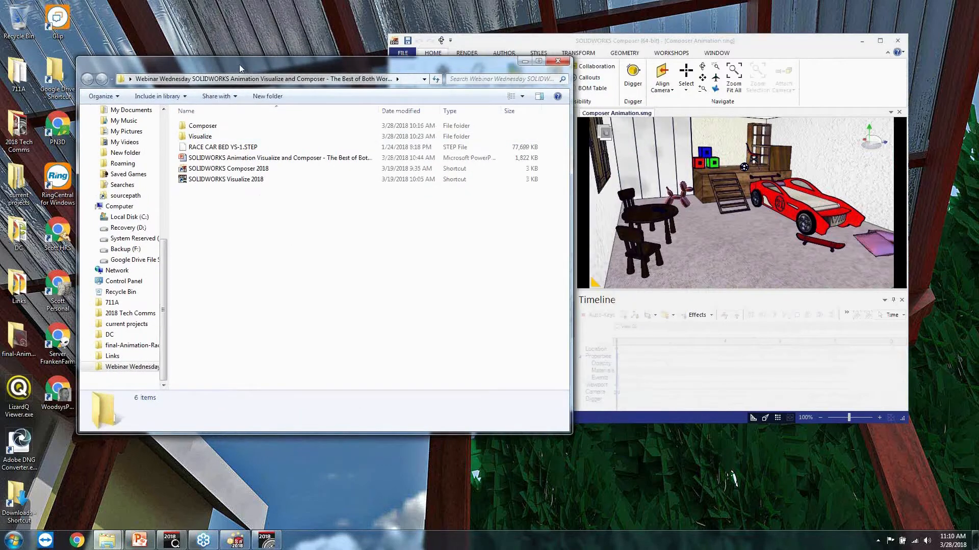
Step: Play the finished Composer Animation.mp4 from the Composer folder and close the player
left_click_drag(240, 68, 187, 46)
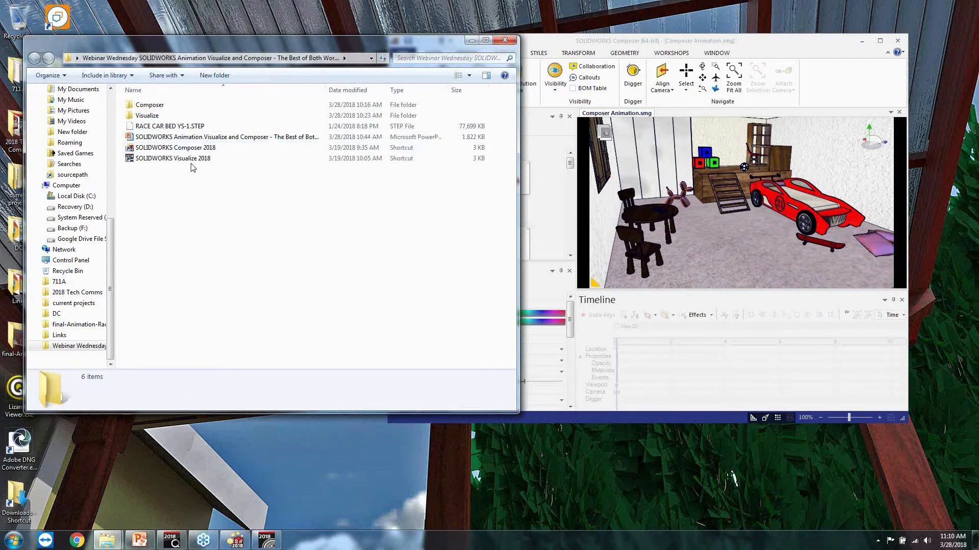
double_click(153, 105)
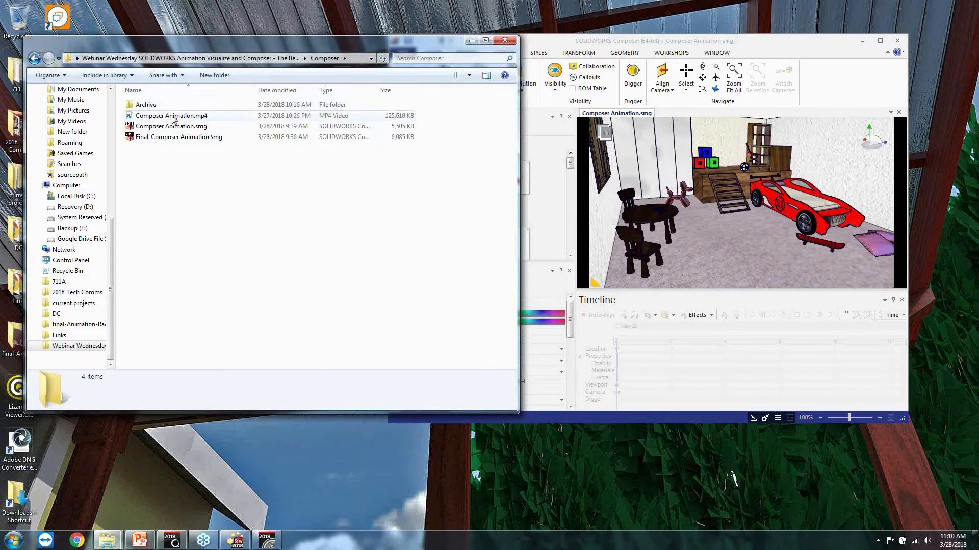
double_click(174, 116)
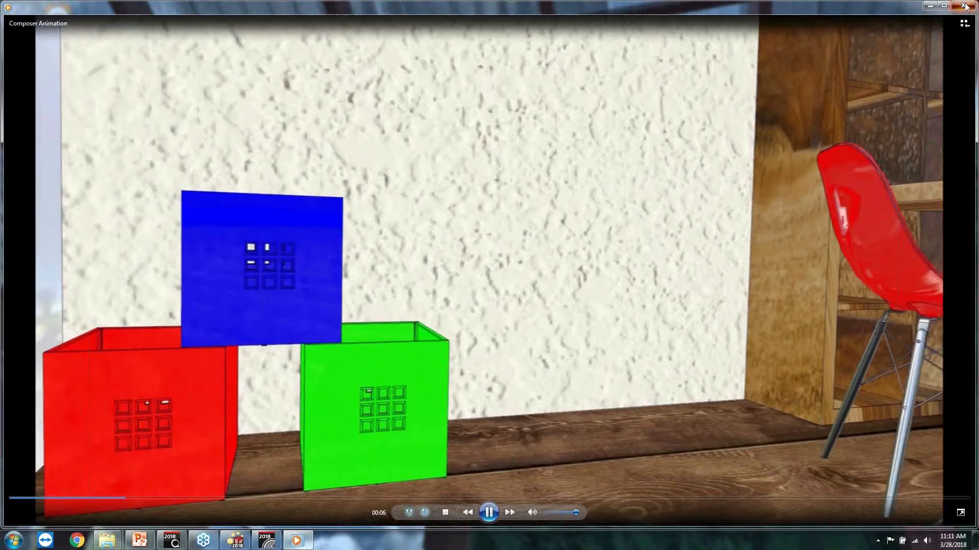
left_click(963, 5)
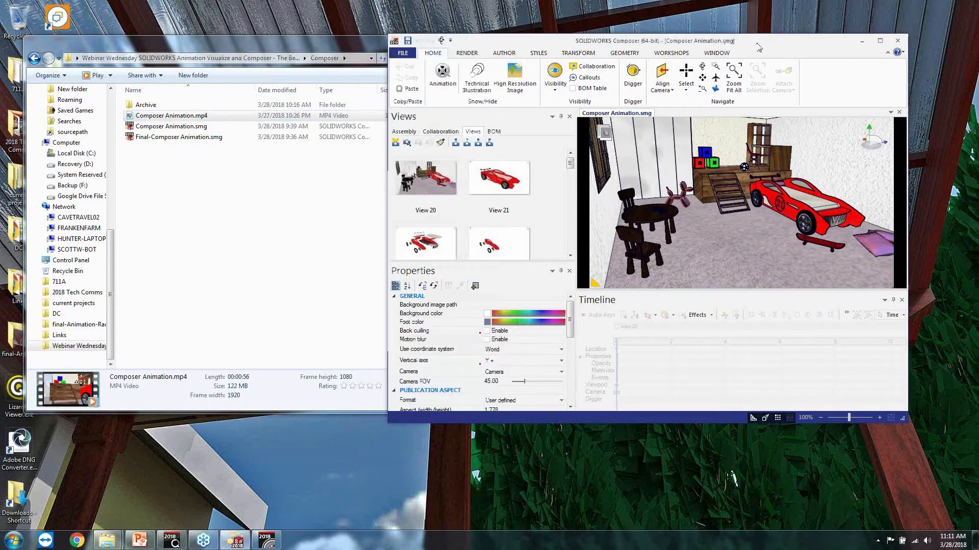
Step: Switch to a maximized SOLIDWORKS Composer window, display View 57 at the end of the view list, and return to the room scene in View 20
double_click(759, 46)
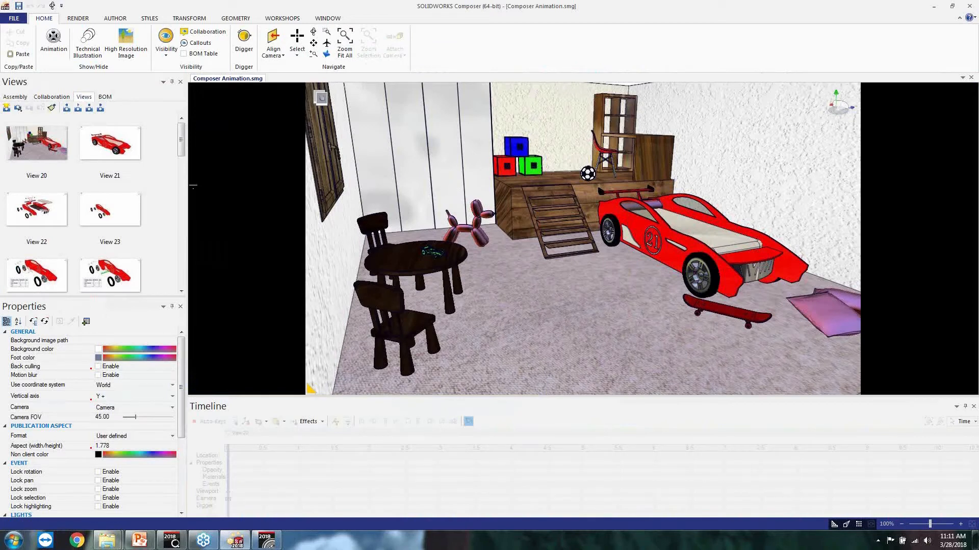
scroll(186, 153, "down", 2)
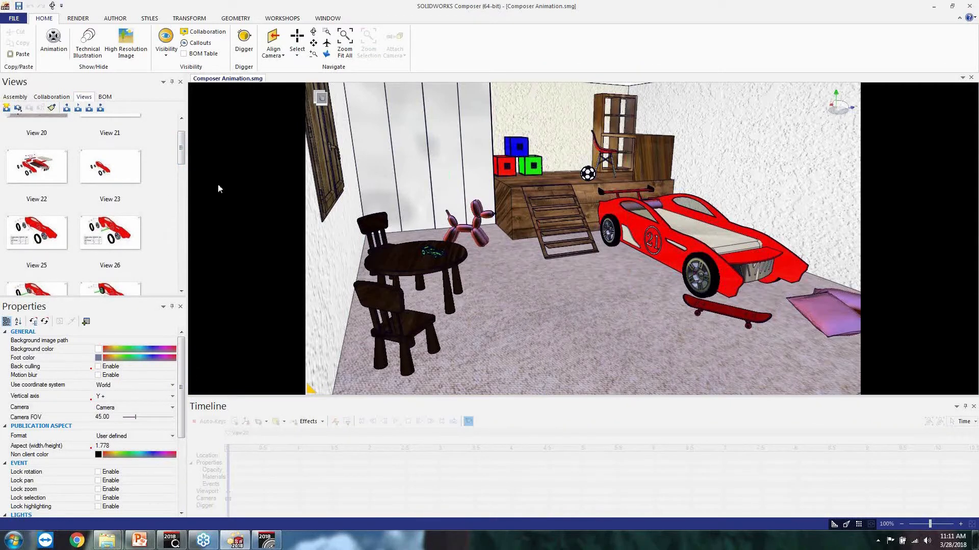
left_click_drag(182, 160, 183, 301)
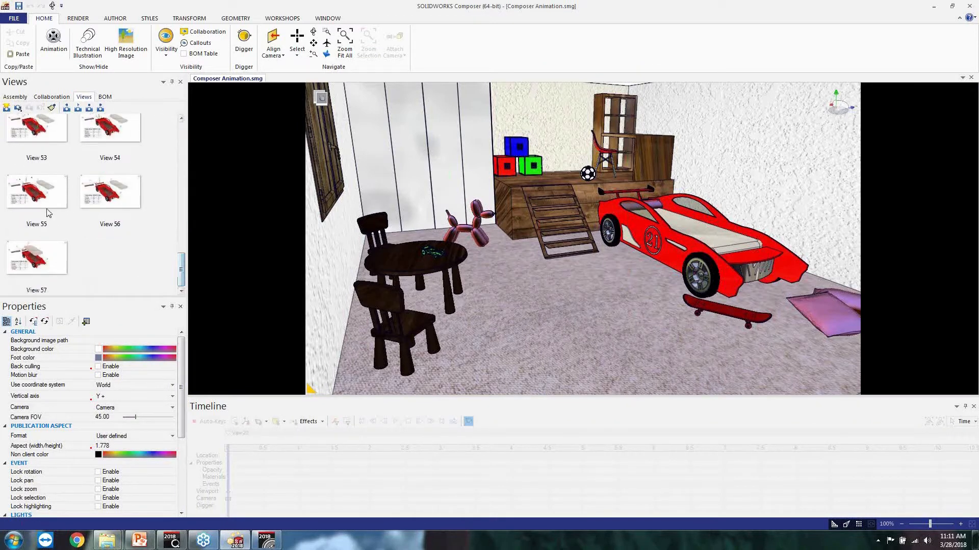
left_click(38, 258)
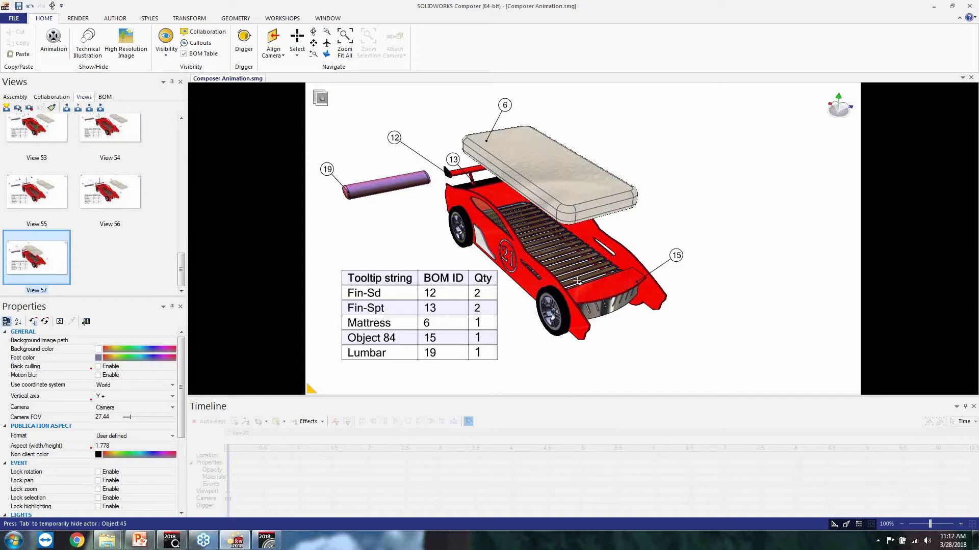
left_click_drag(181, 278, 181, 135)
left_click(37, 143)
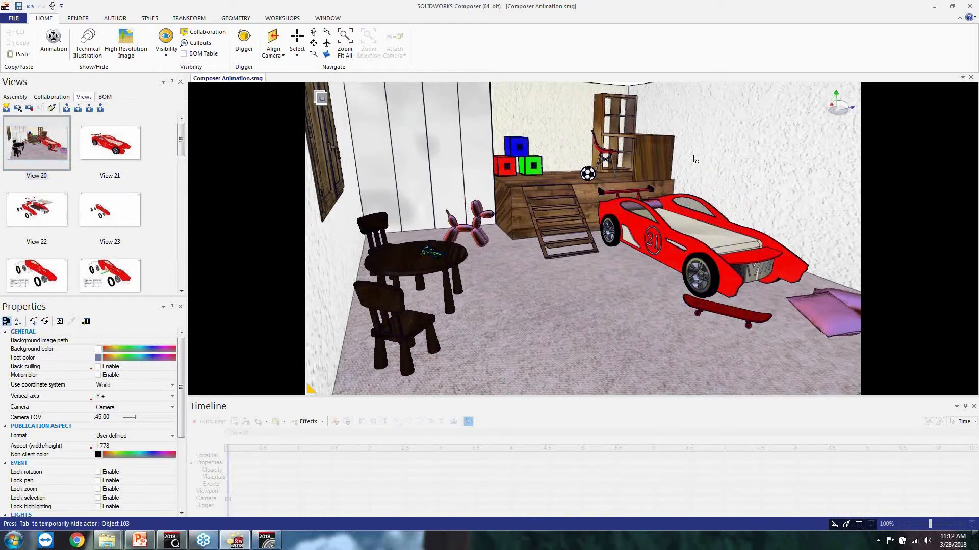
Step: Inspect the texture map path of the wall behind the car bed, dismissing the image file selection without a change
left_click(781, 131)
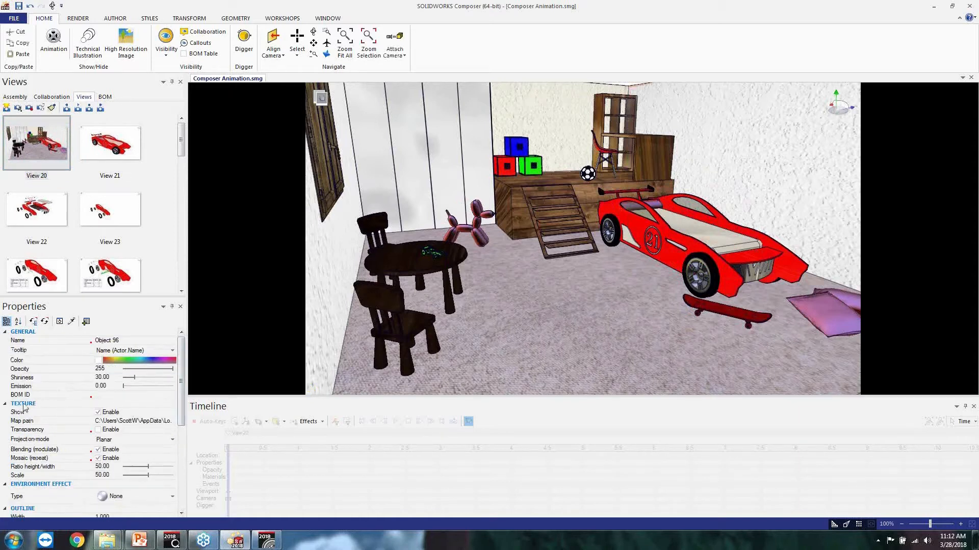
left_click(140, 421)
left_click(178, 426)
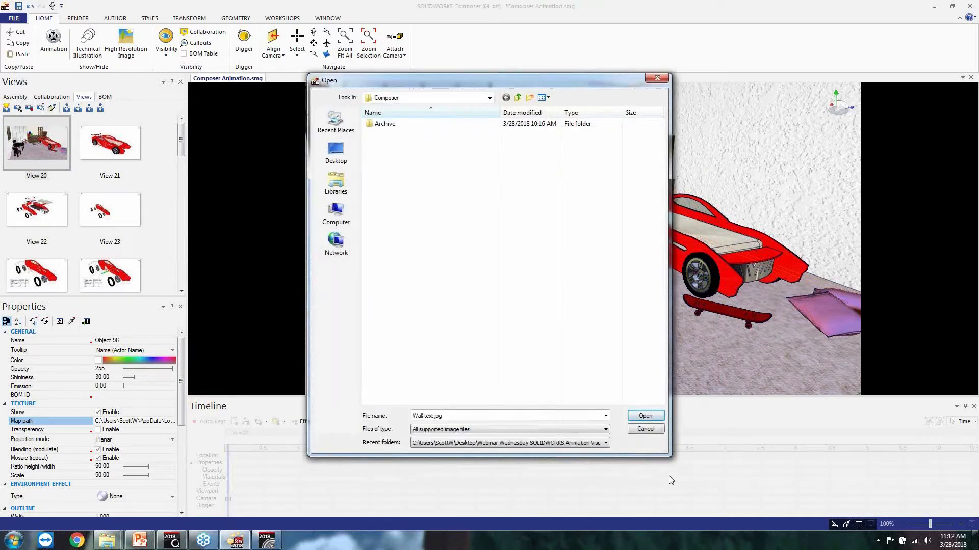
left_click(646, 429)
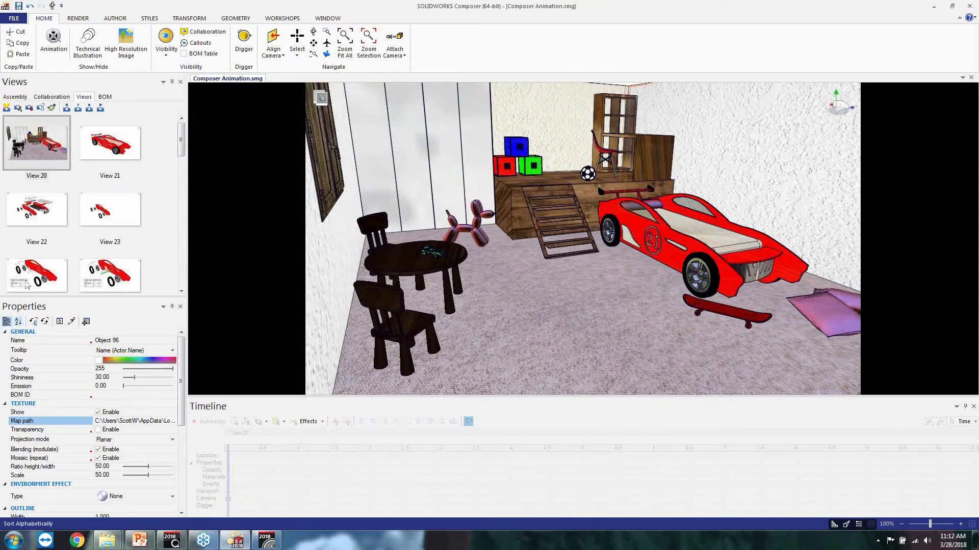
Step: Display the assembled car bed in View 21 and the exploded bed in View 22, and show the available transform tools
left_click(105, 146)
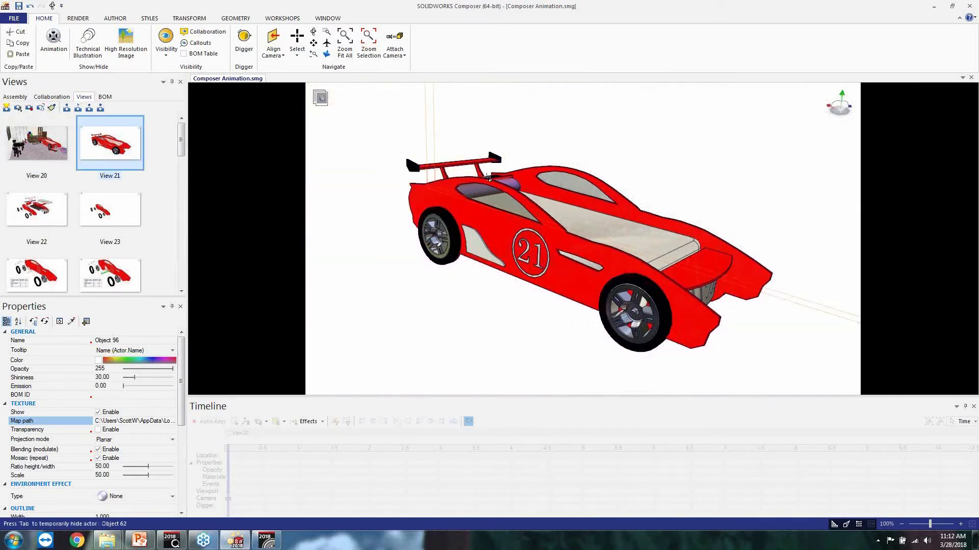
left_click(460, 345)
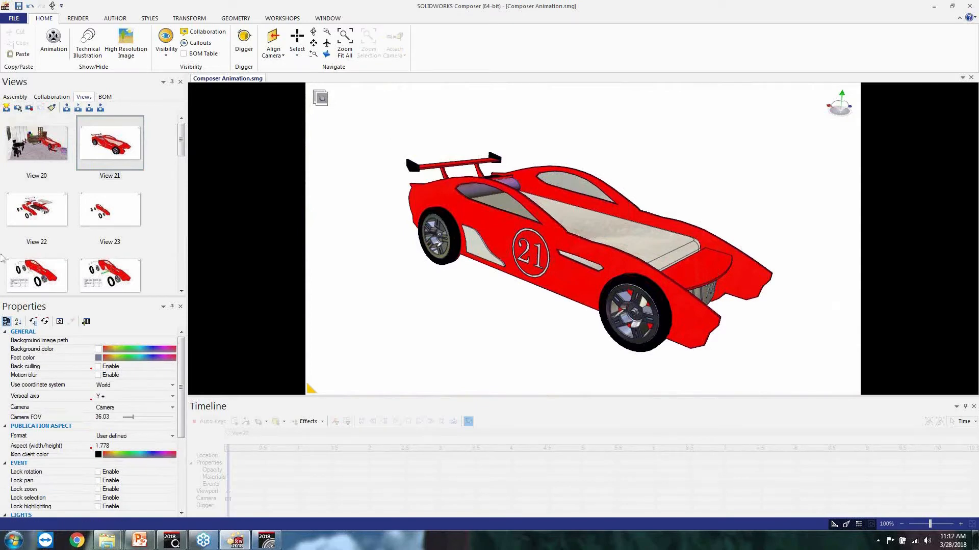
left_click(51, 219)
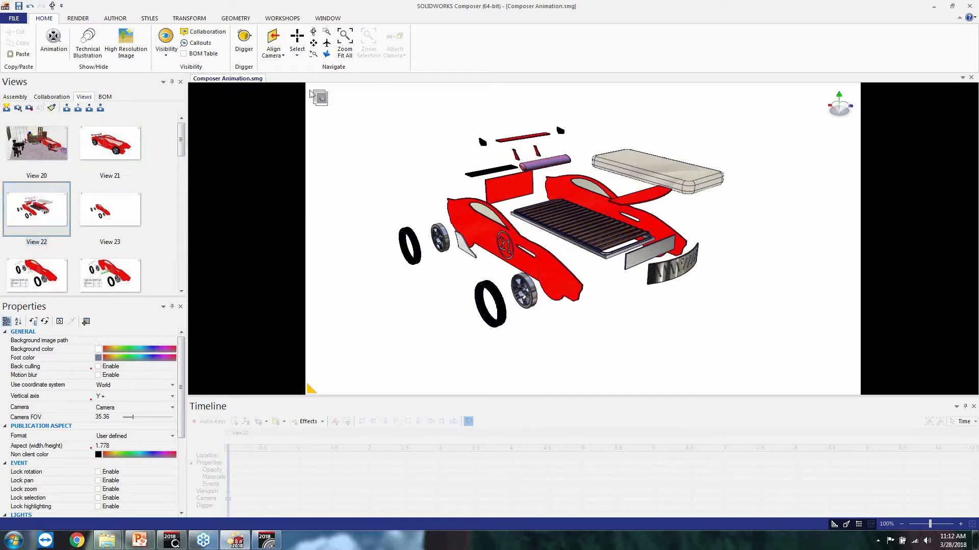
left_click(190, 18)
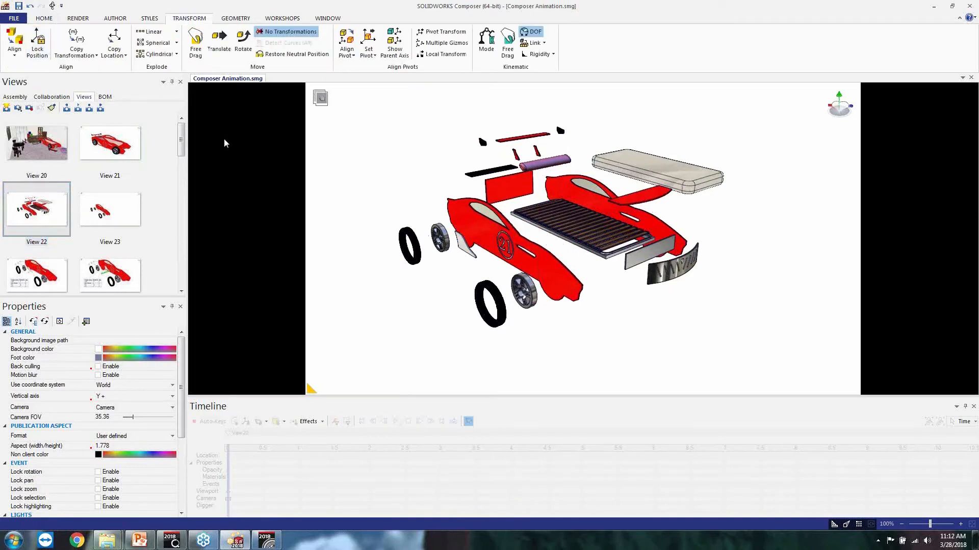
Step: Step through the side panel assembly views from View 25 to View 30, covering the flare, rims and tires
left_click(98, 218)
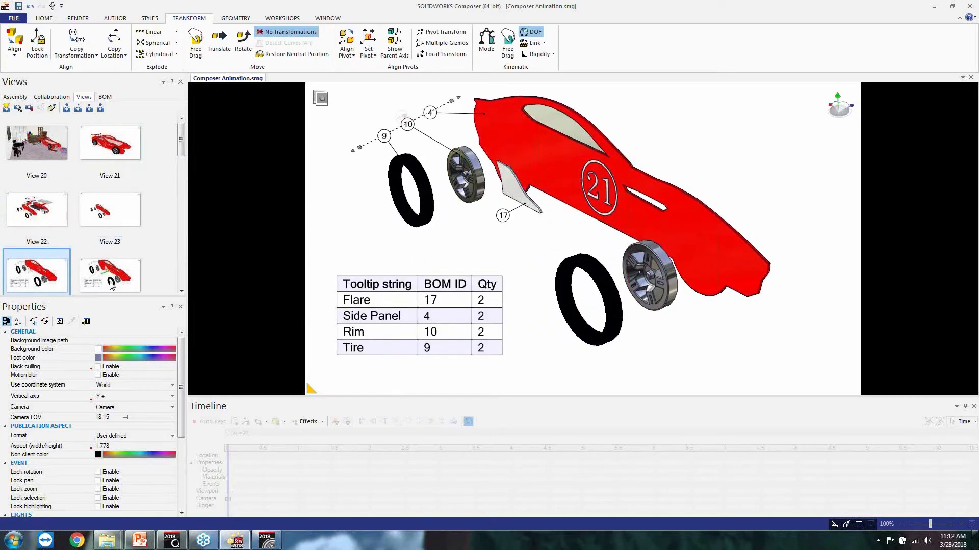
left_click(114, 282)
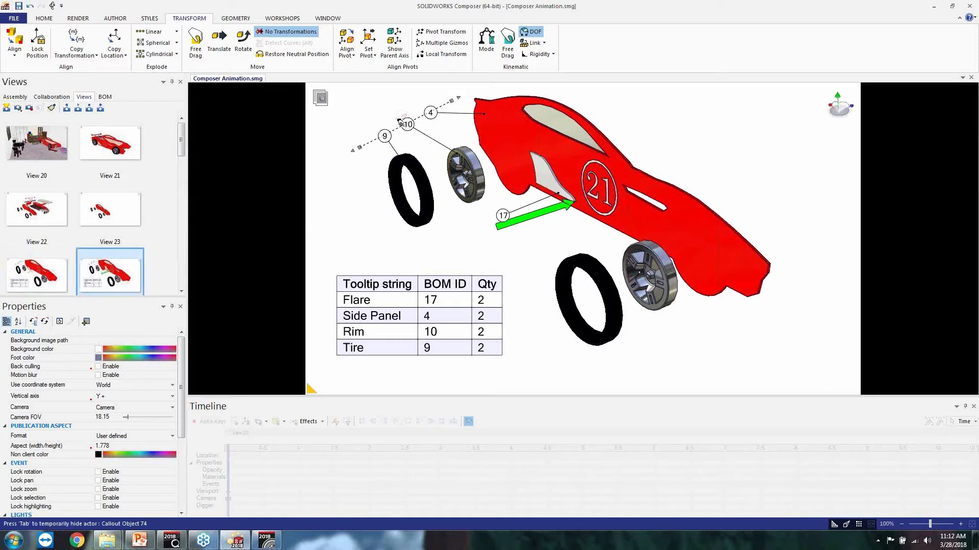
left_click_drag(178, 136, 179, 172)
left_click(58, 169)
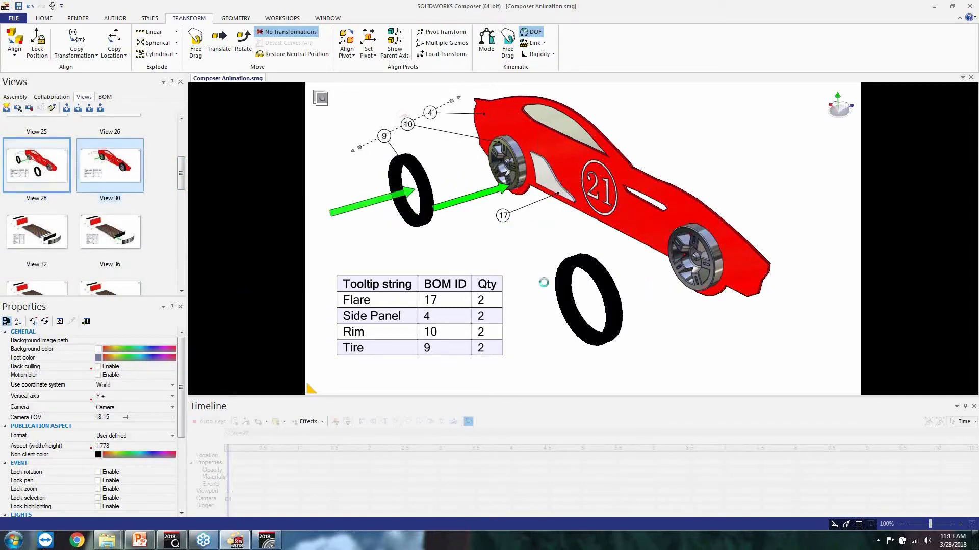
Step: Step through the box frame assembly views from View 32 to View 41, covering the step boards, grill and back board
left_click(45, 227)
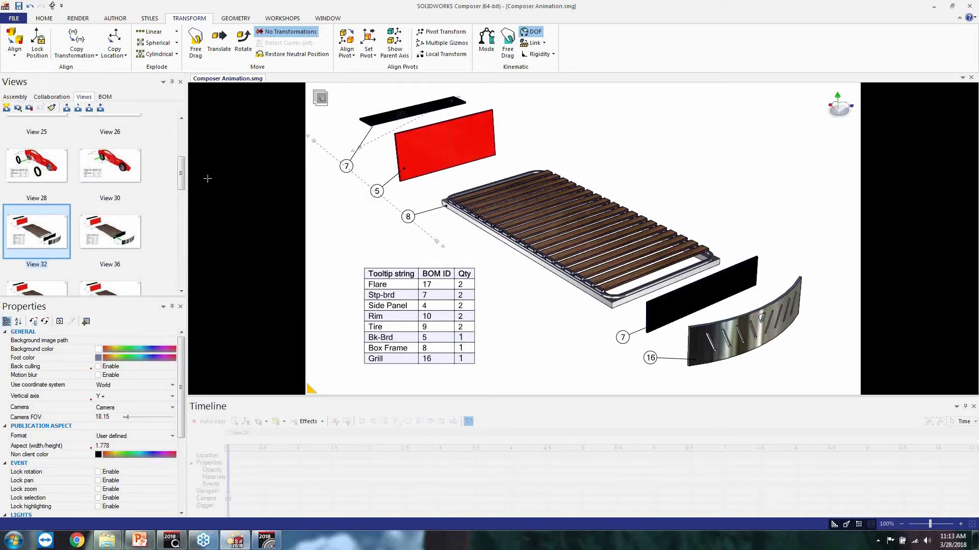
left_click(134, 217)
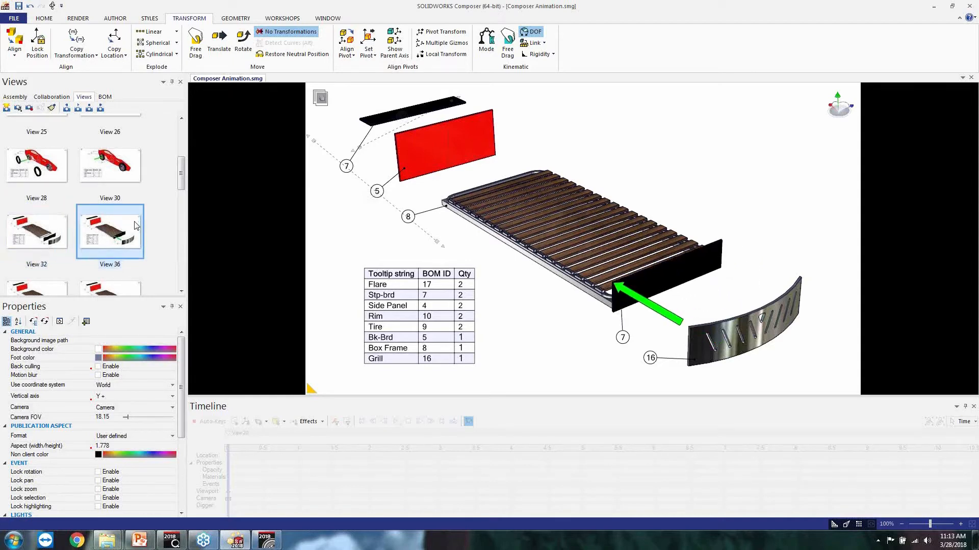
scroll(181, 176, "down", 3)
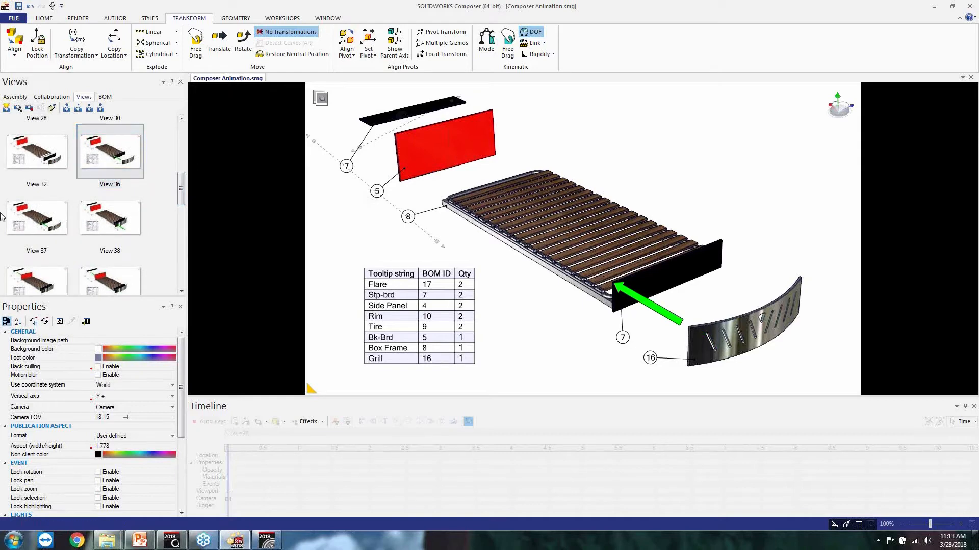
left_click(38, 203)
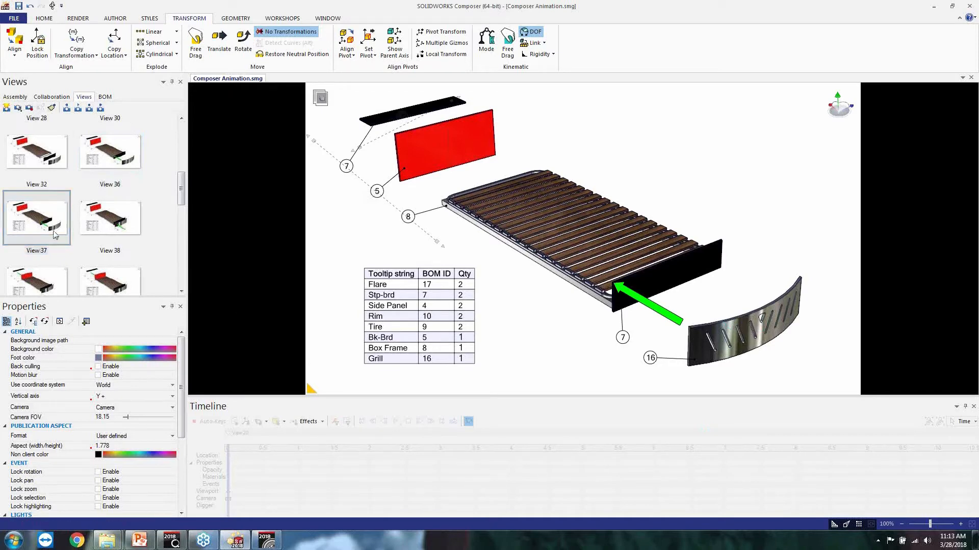
left_click(99, 226)
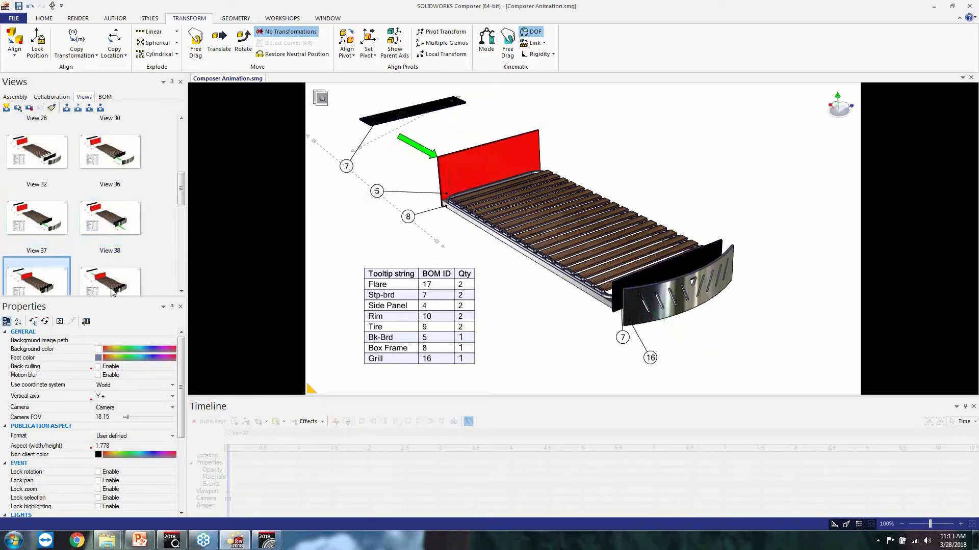
scroll(183, 195, "down", 1)
scroll(185, 195, "down", 5)
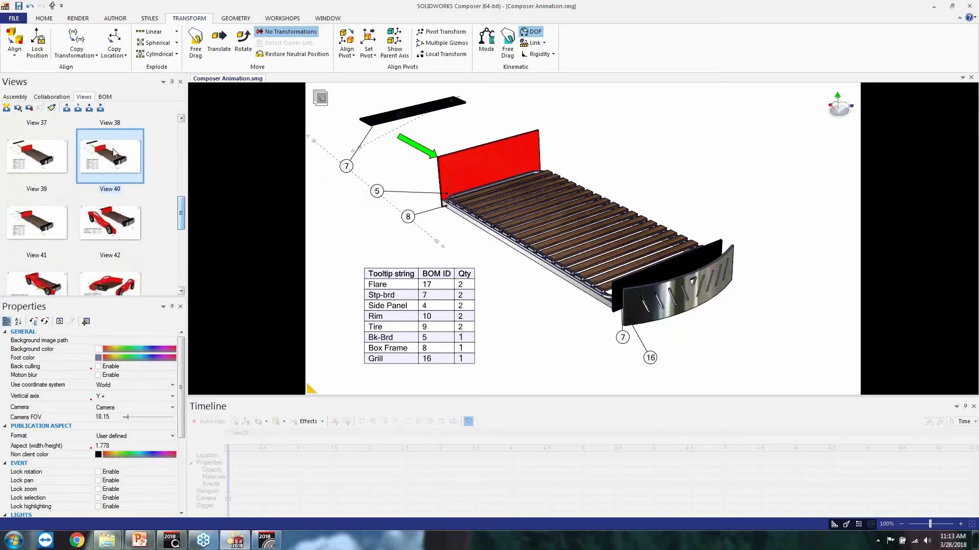
left_click(33, 234)
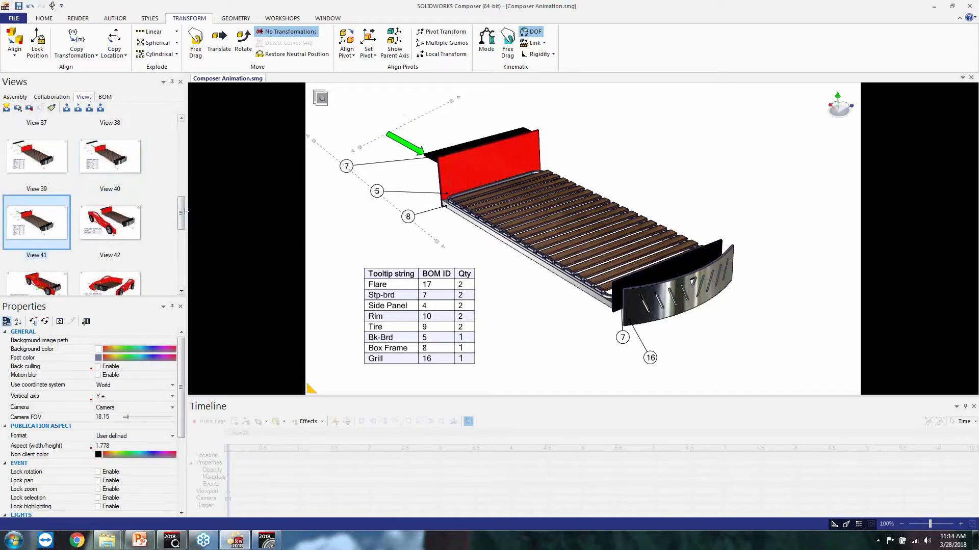
Step: Starting from View 57, restore the mattress to its neutral position and capture the result as a new view
scroll(182, 223, "down", 3)
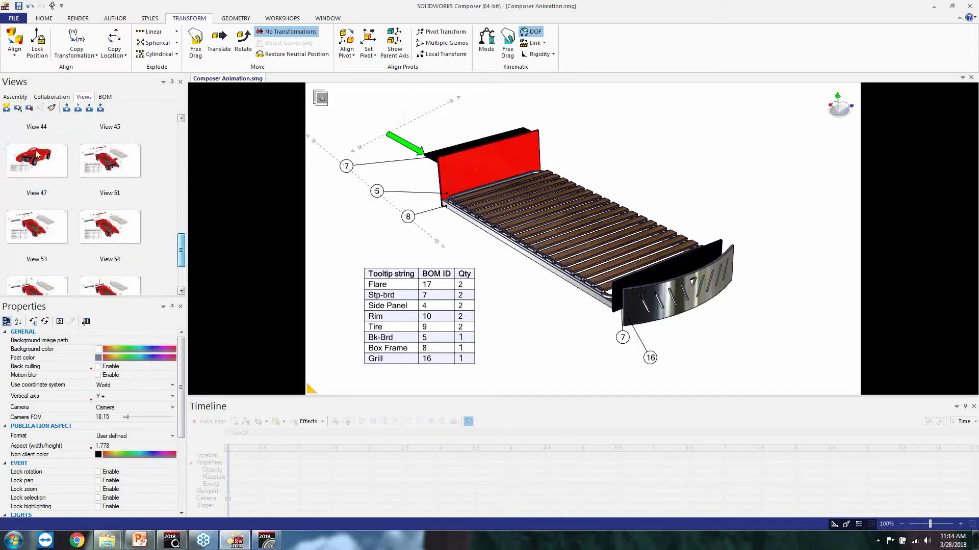
scroll(182, 224, "down", 3)
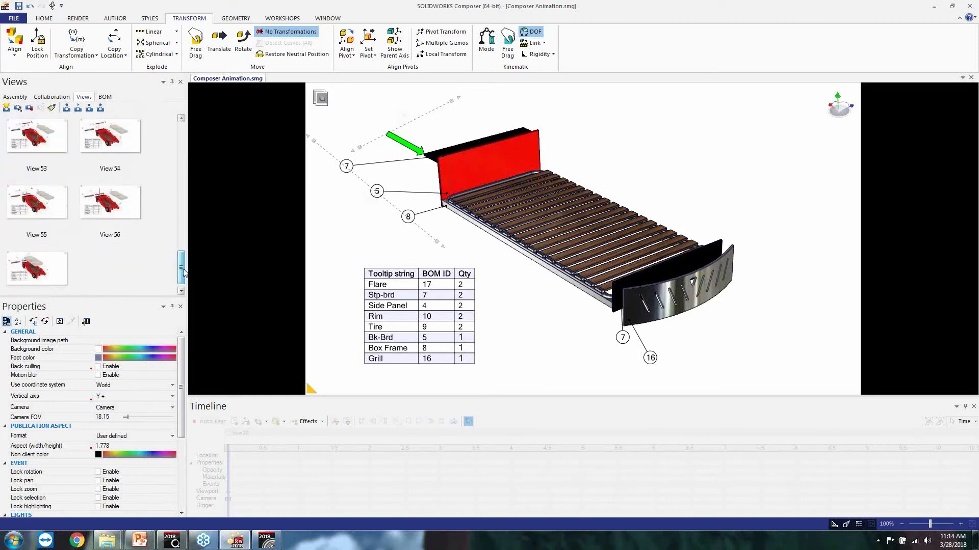
left_click(37, 259)
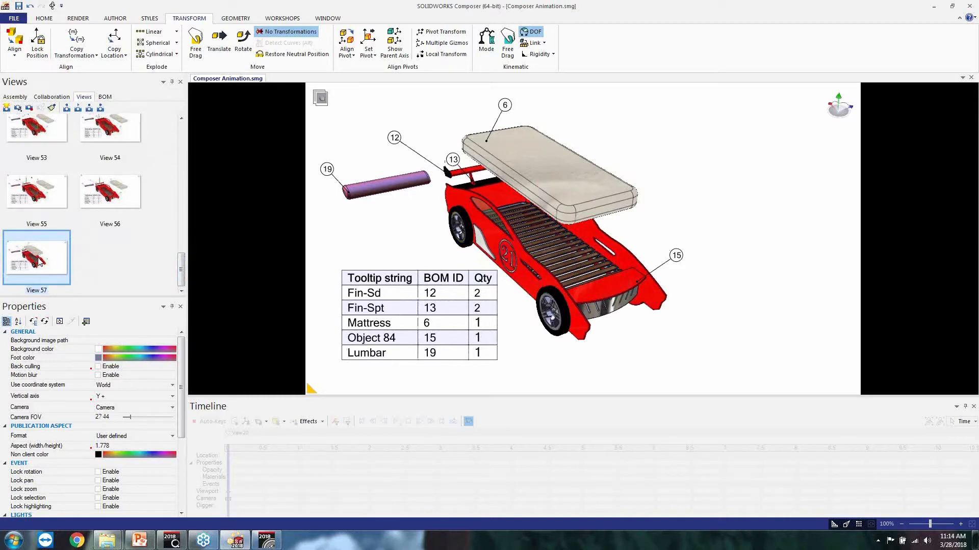
left_click(545, 160)
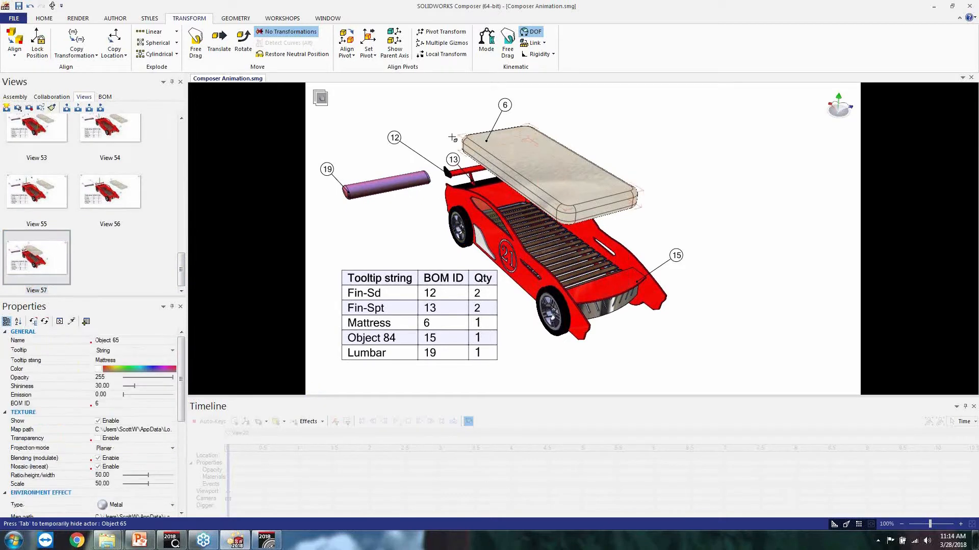
left_click(300, 55)
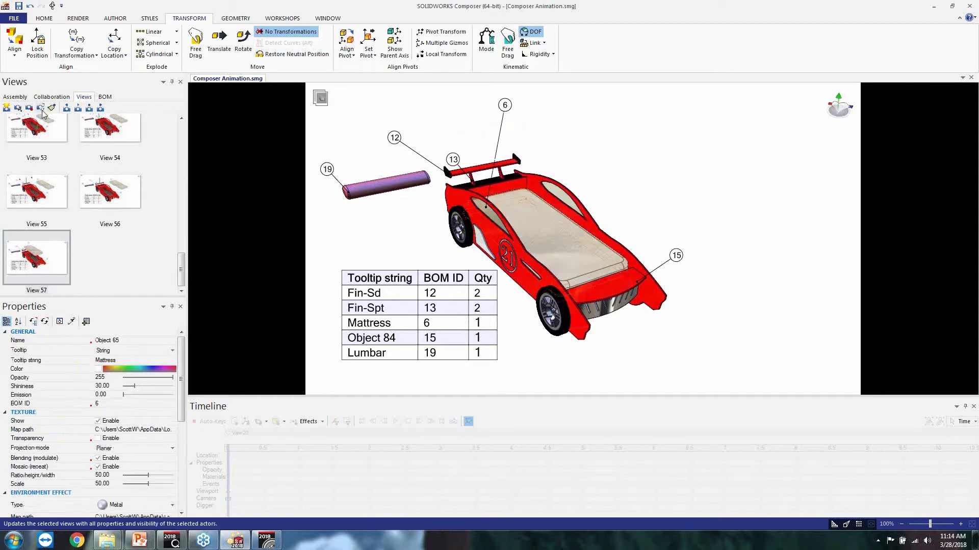
left_click(6, 108)
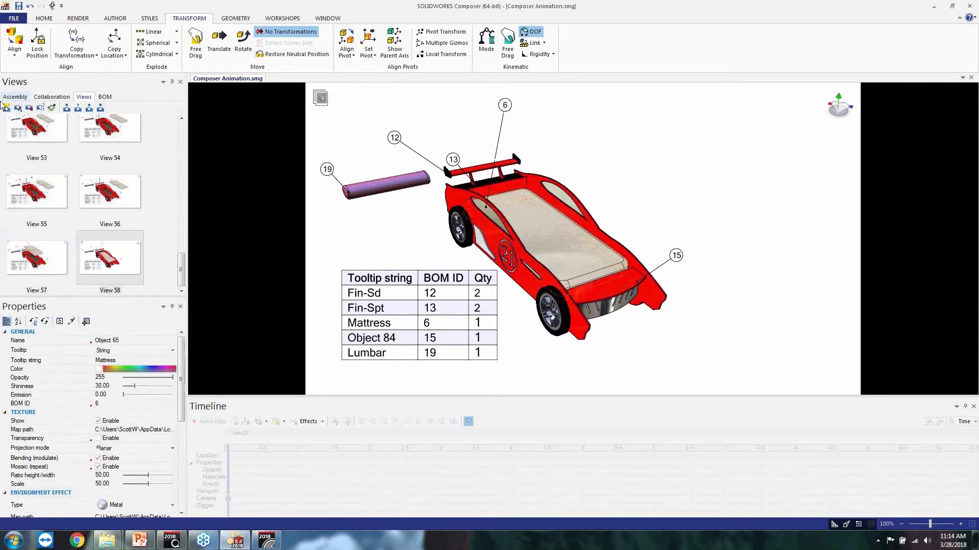
Step: Compare View 57 with the newly captured view by displaying each one, ending on the seated mattress
left_click(45, 257)
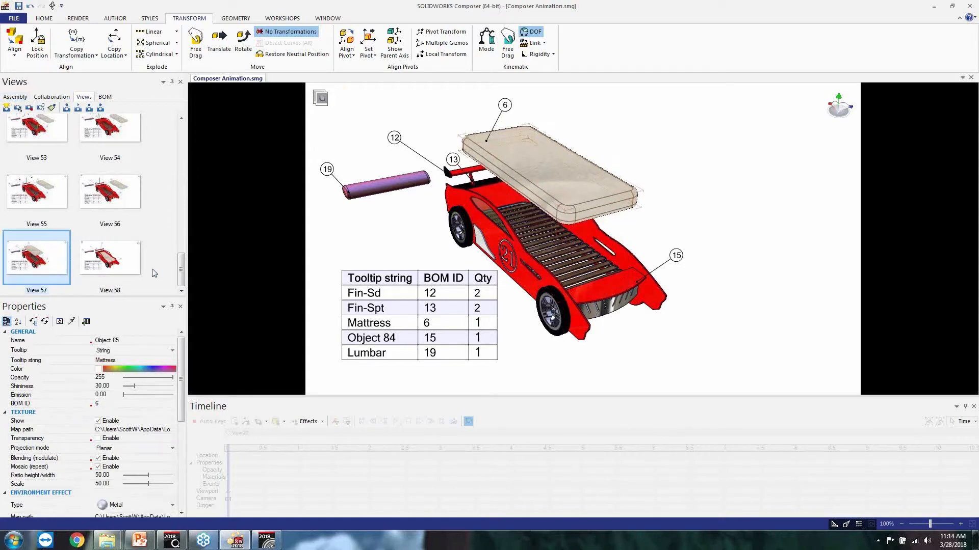
left_click(122, 263)
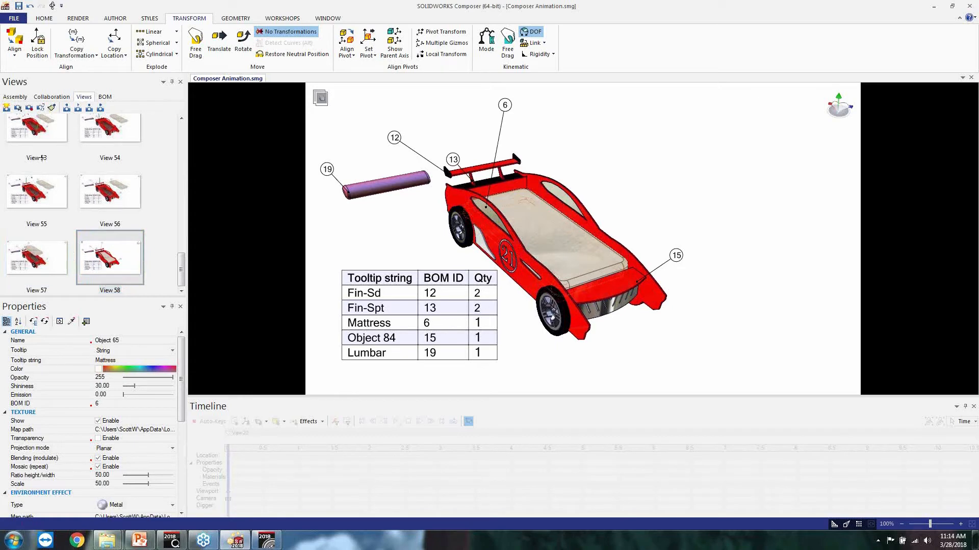
mouse_move(565, 272)
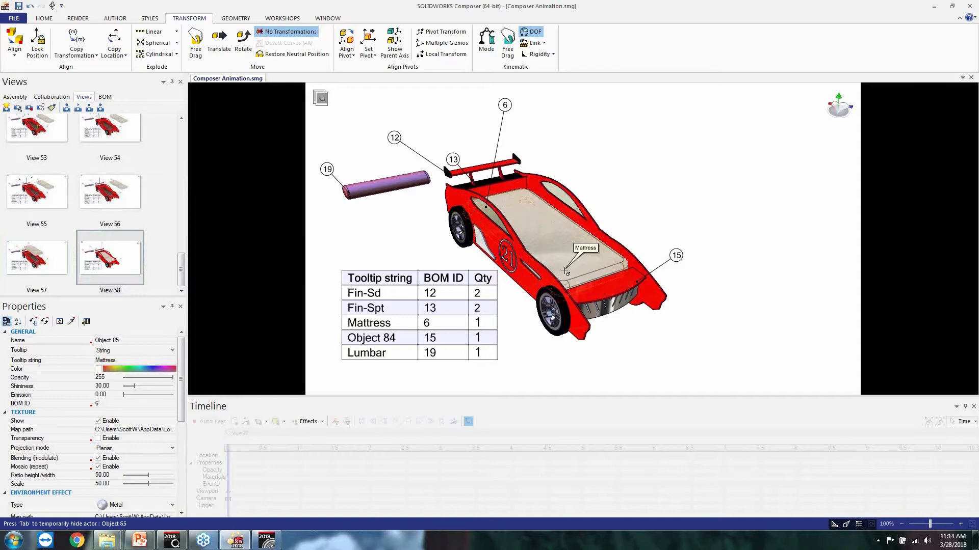
Step: Capture a new view of the seated mattress and add an arrow pointing down at the mattress's front corner, temporarily hiding the panels in front
left_click(10, 108)
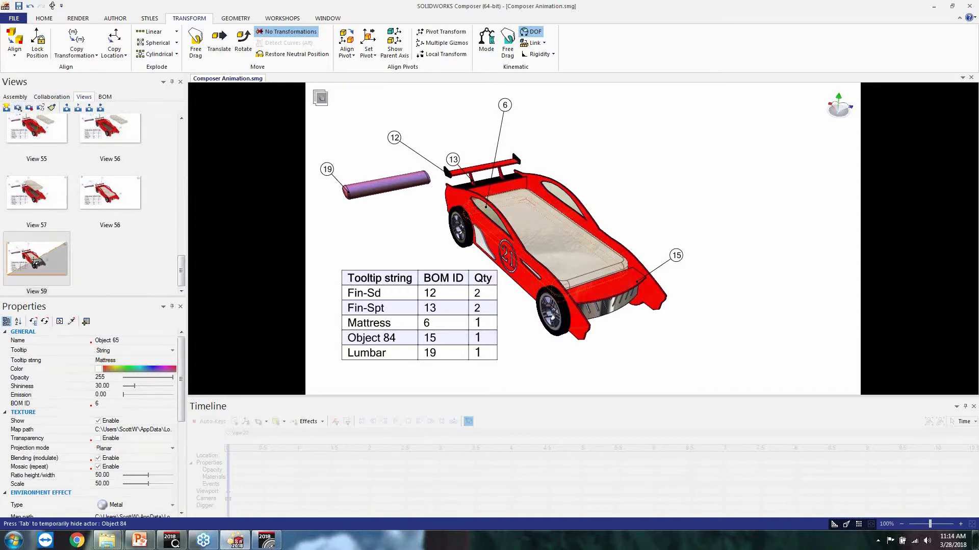
scroll(561, 289, "up", 5)
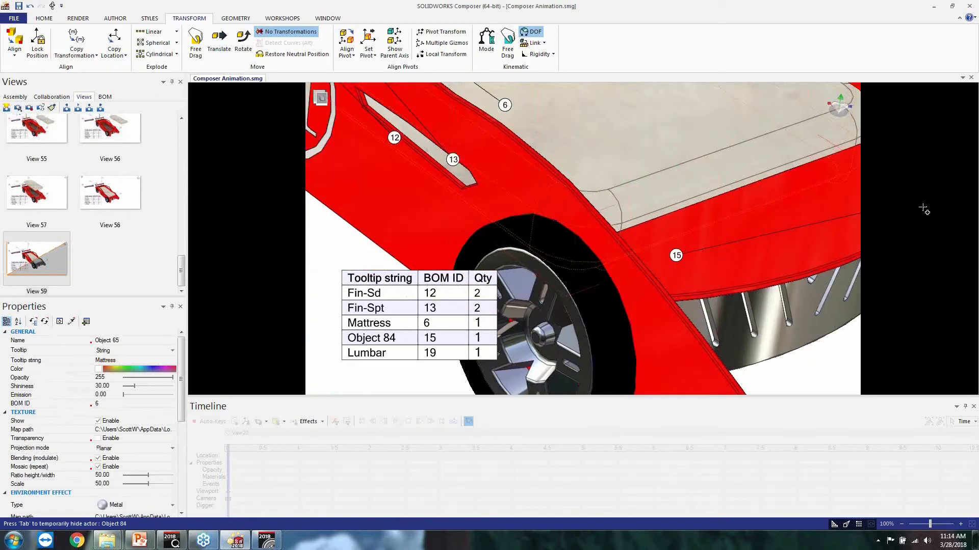
left_click(115, 18)
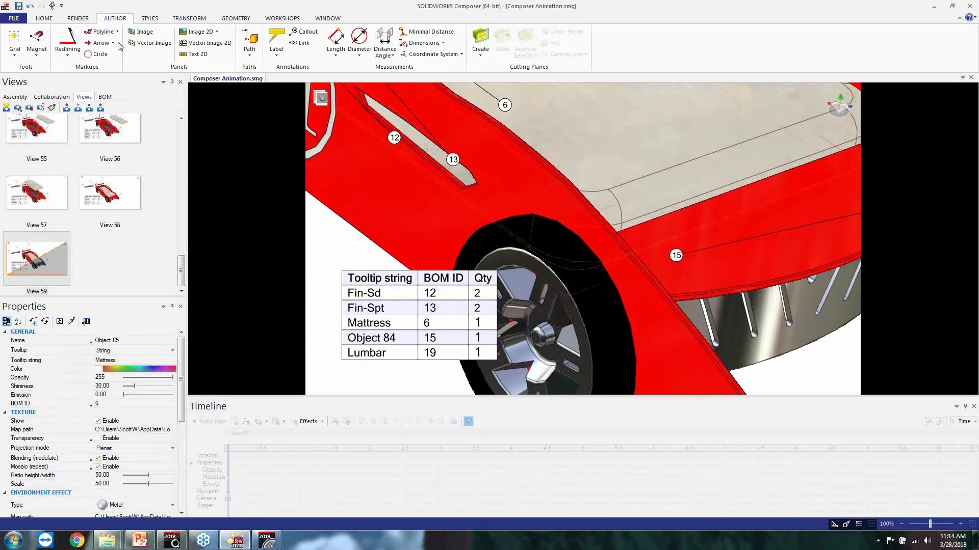
left_click(102, 44)
key("Tab")
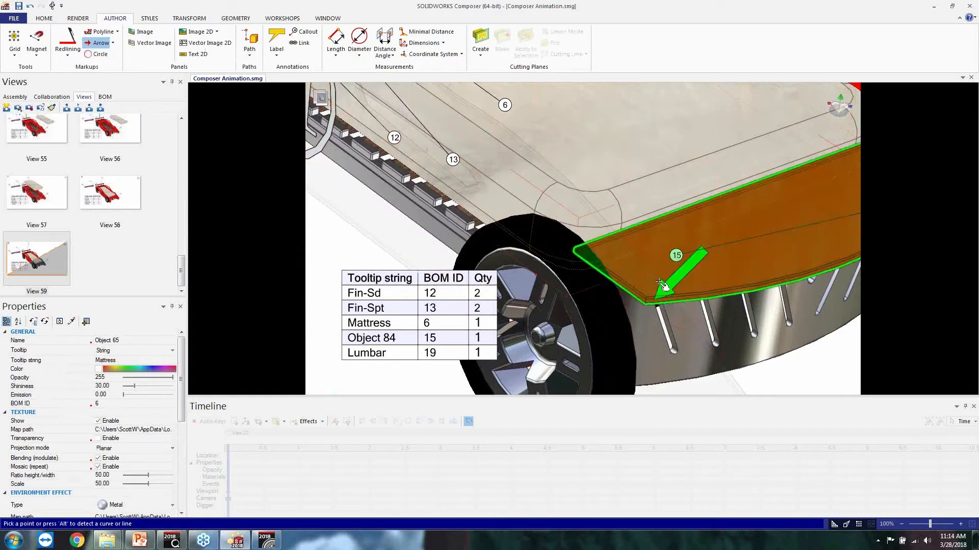
key("Tab")
key("Tab")
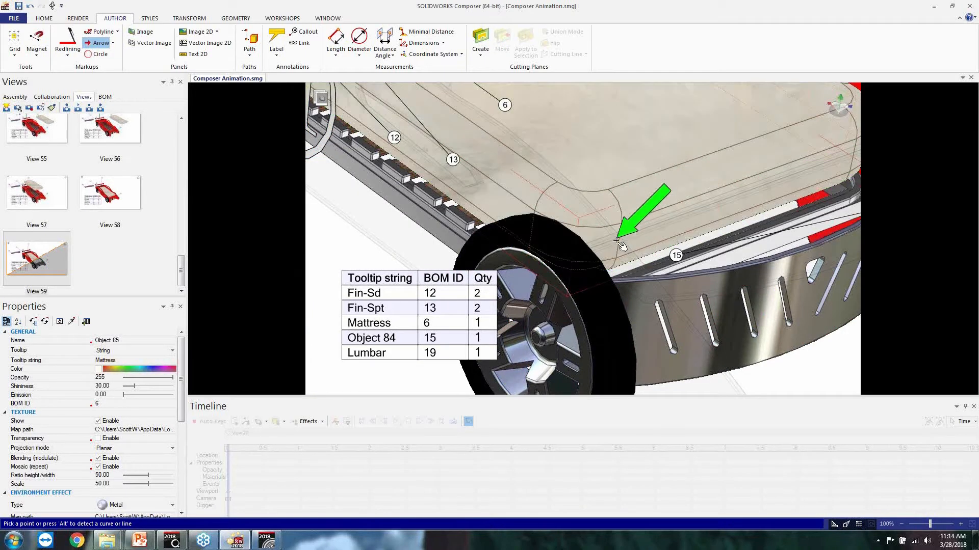
key("alt")
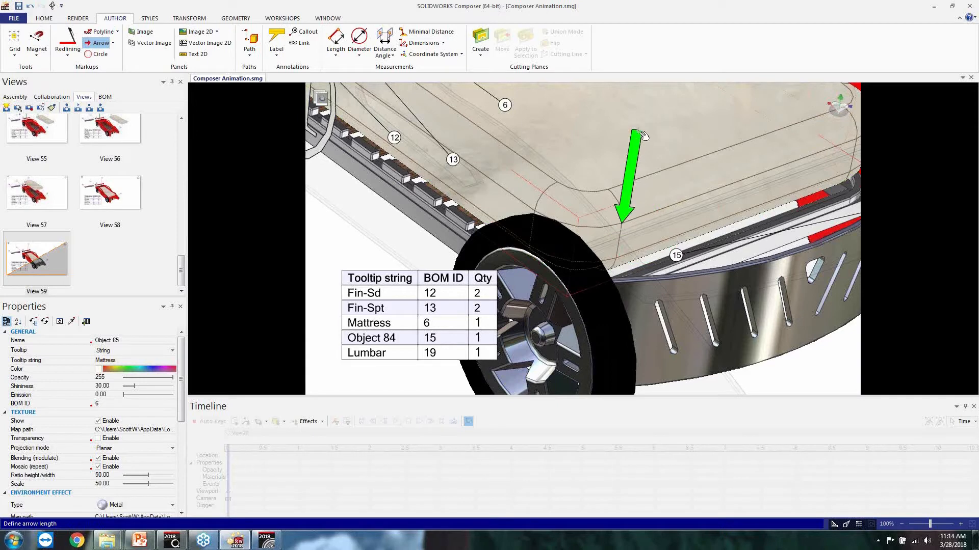
left_click(622, 225)
left_click(54, 260)
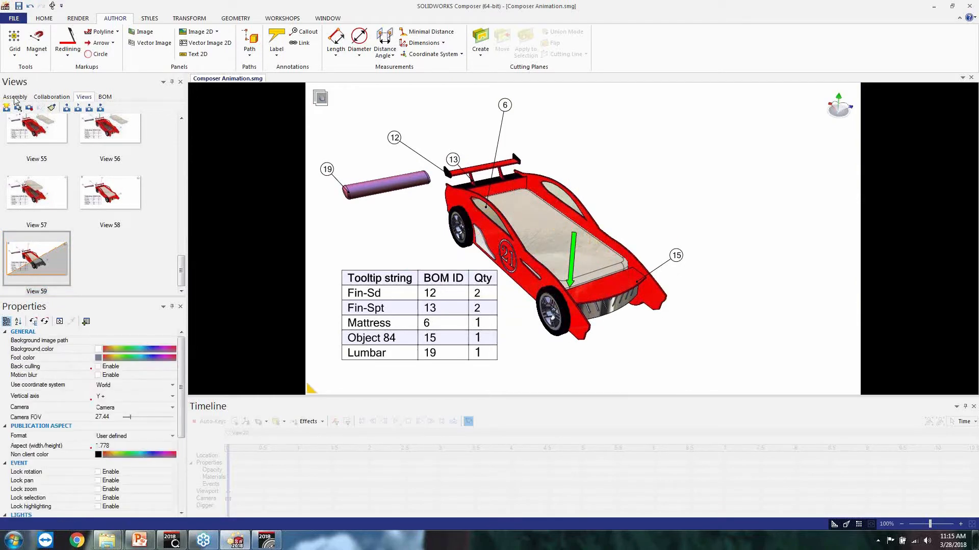
Step: Translate the arrow to the middle of the mattress and update View 58 to include it
left_click(569, 261)
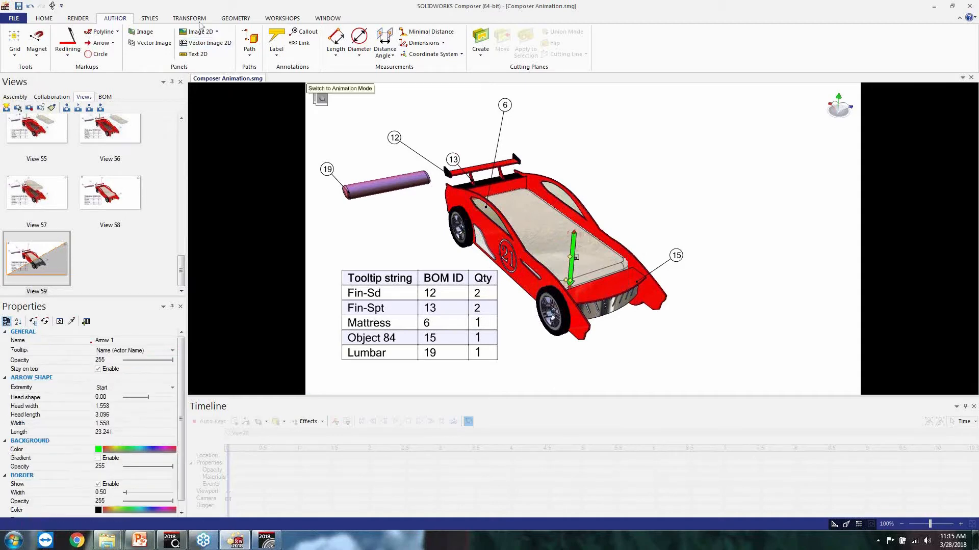
left_click(204, 21)
left_click(219, 40)
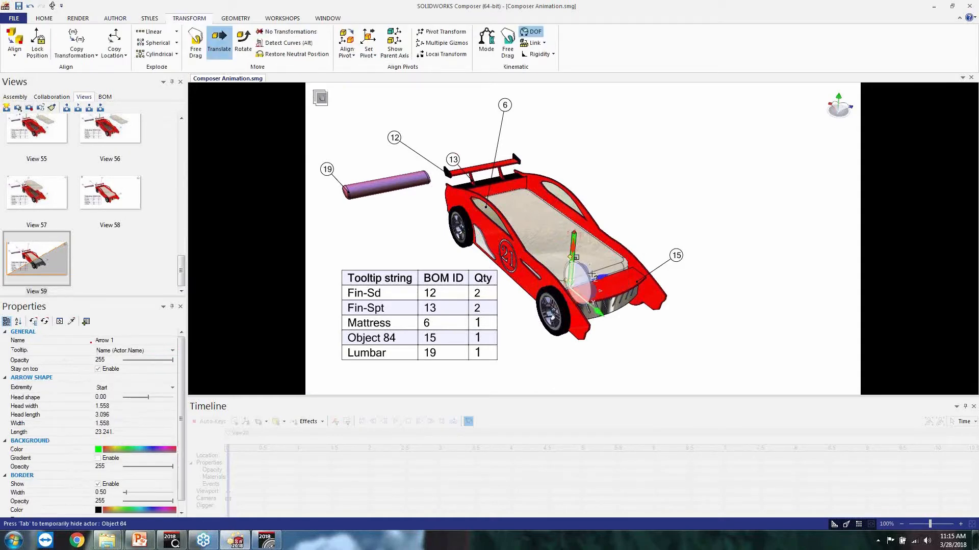
left_click_drag(599, 276, 631, 266)
left_click_drag(630, 300, 573, 263)
left_click(762, 206)
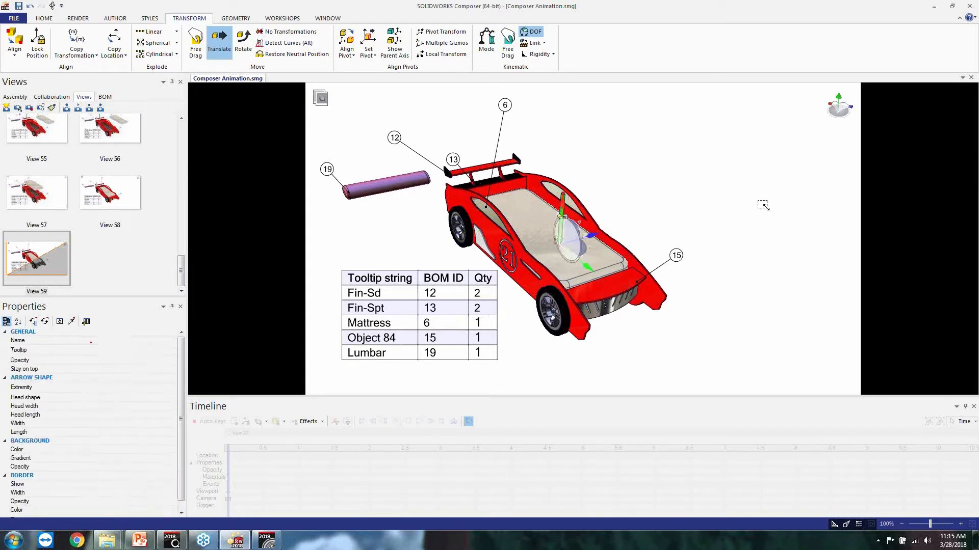
left_click(91, 198)
left_click(31, 109)
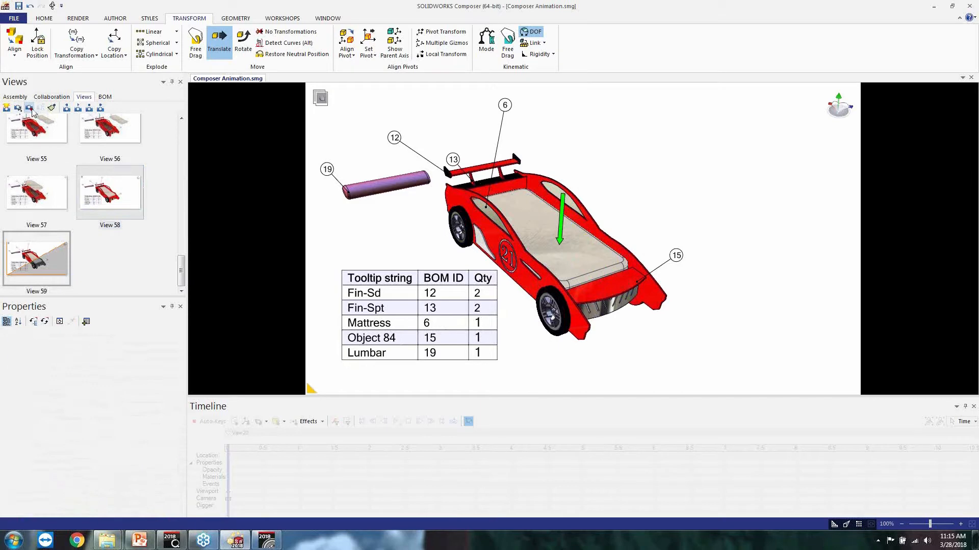
Step: Display View 57 and View 58 in turn to check the arrow's transition with the mattress
left_click(59, 211)
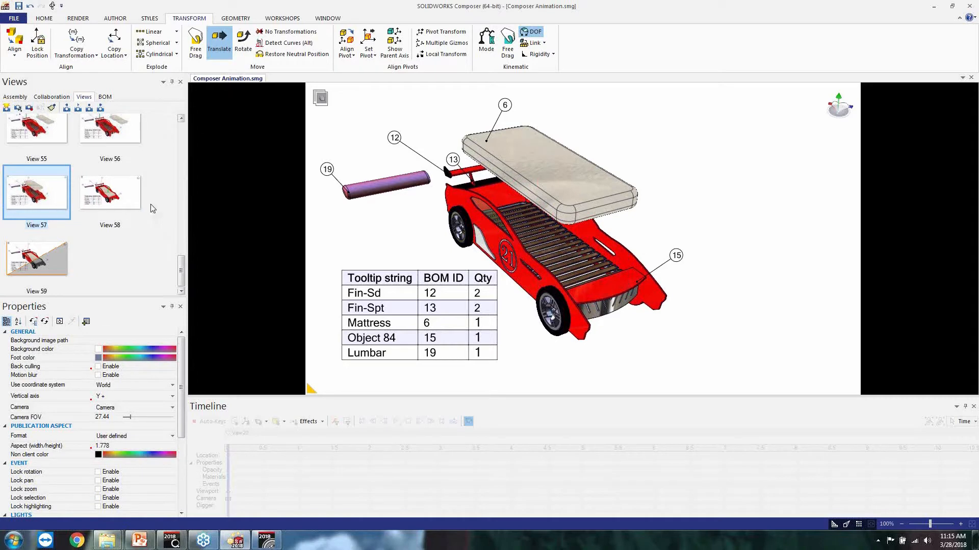
left_click(100, 203)
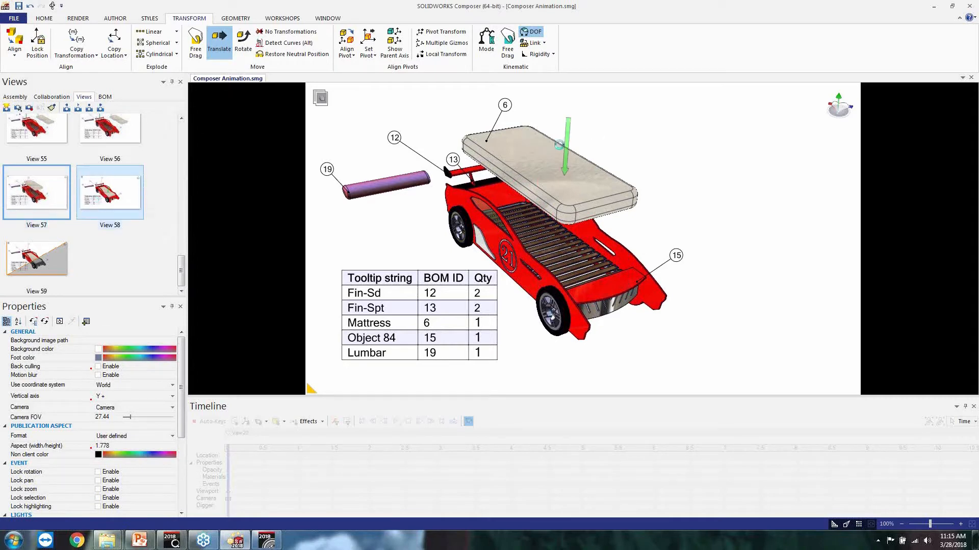
mouse_move(578, 270)
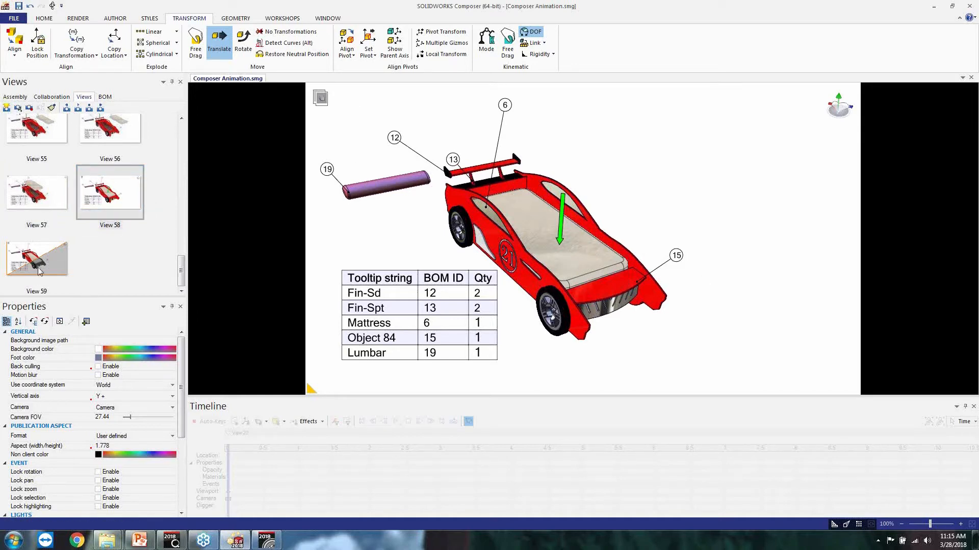
Step: Delete View 59 and capture the seated mattress with its arrow as a new view
key("Delete")
left_click(6, 108)
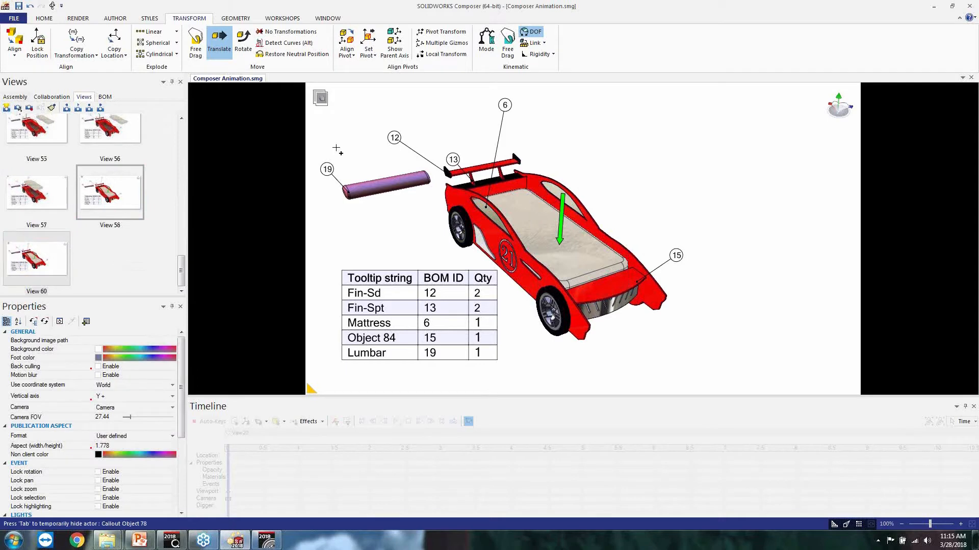
Step: Set the arrow's opacity to 0 and update View 60 with the hidden arrow
left_click(557, 219)
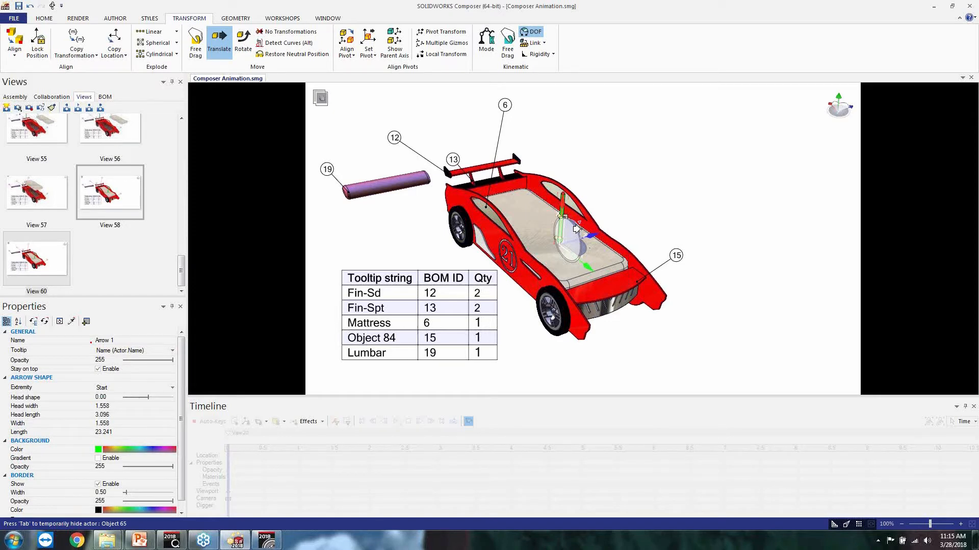
left_click_drag(174, 361, 99, 357)
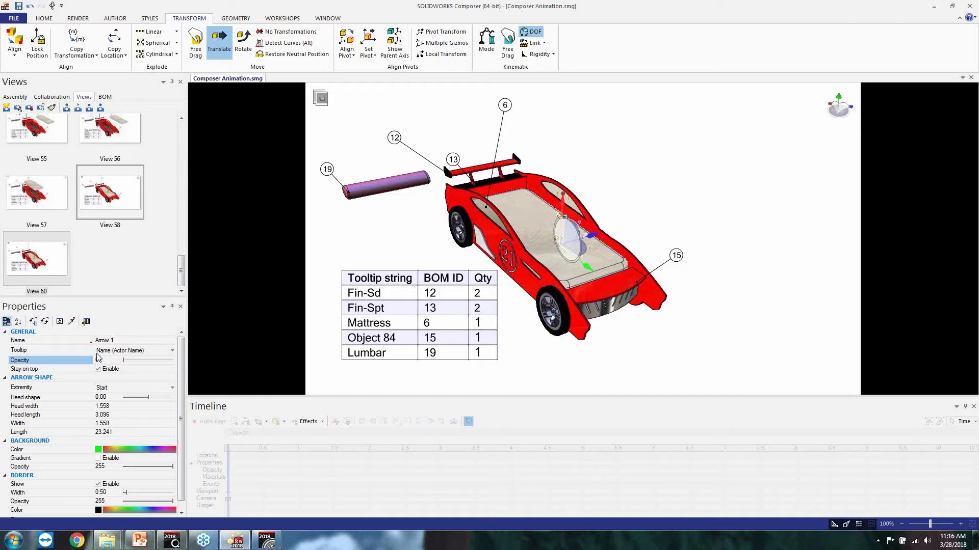
left_click(40, 260)
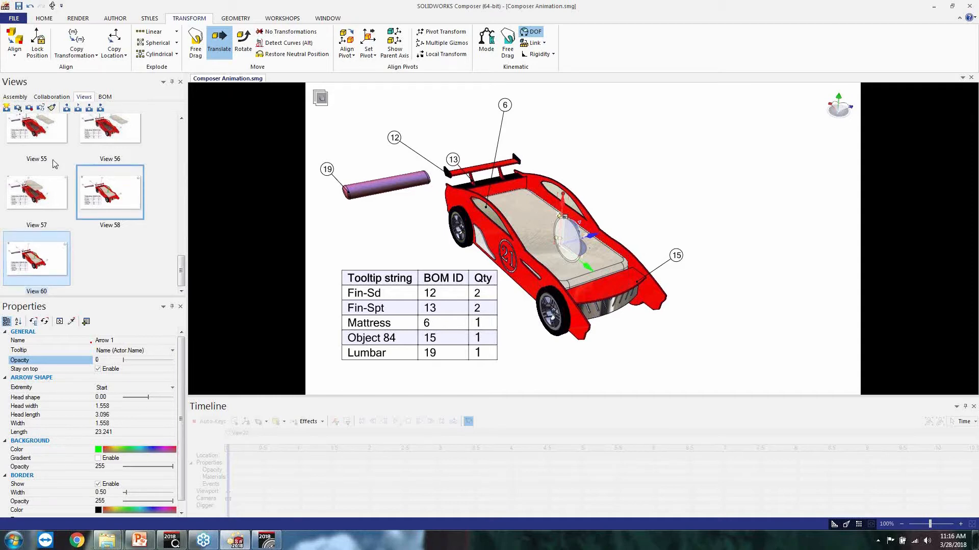
left_click(32, 109)
left_click(39, 260)
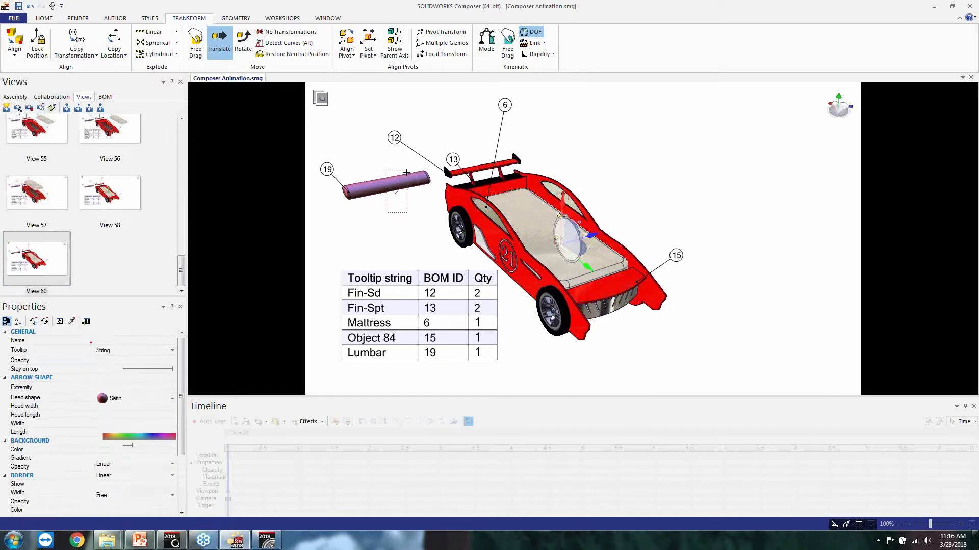
Step: Raise the lumbar straight up from its neutral position to above the spoiler, using a realigned pivot, and update View 60
left_click(385, 185)
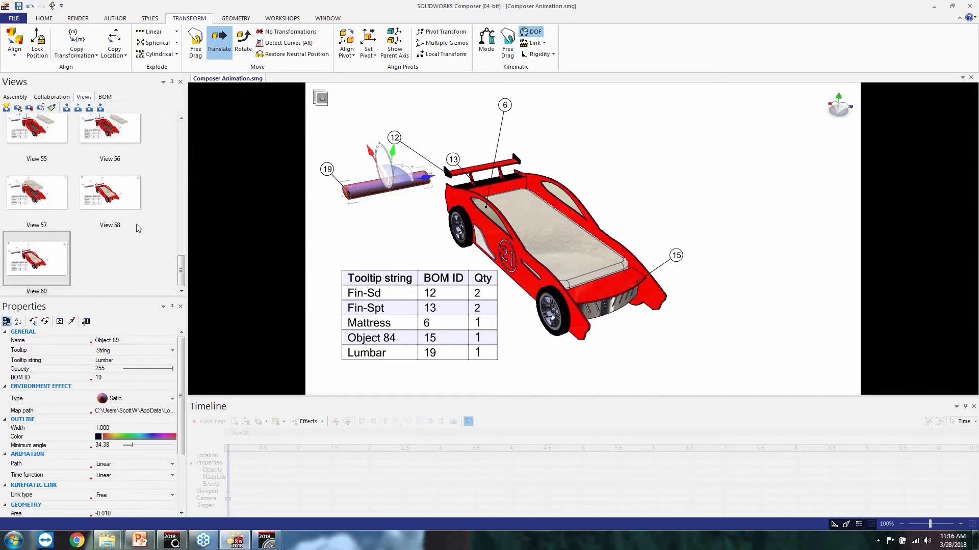
left_click(317, 56)
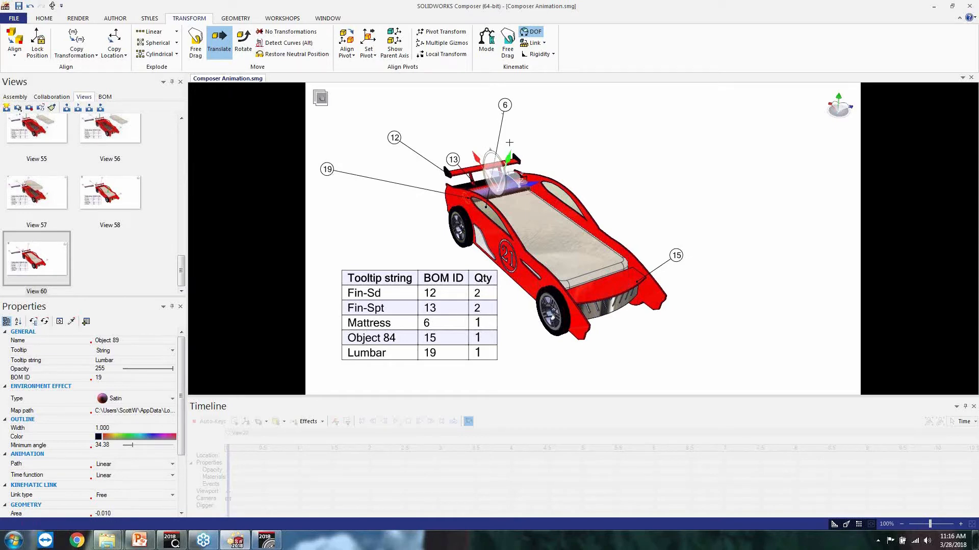
left_click(349, 51)
left_click(360, 89)
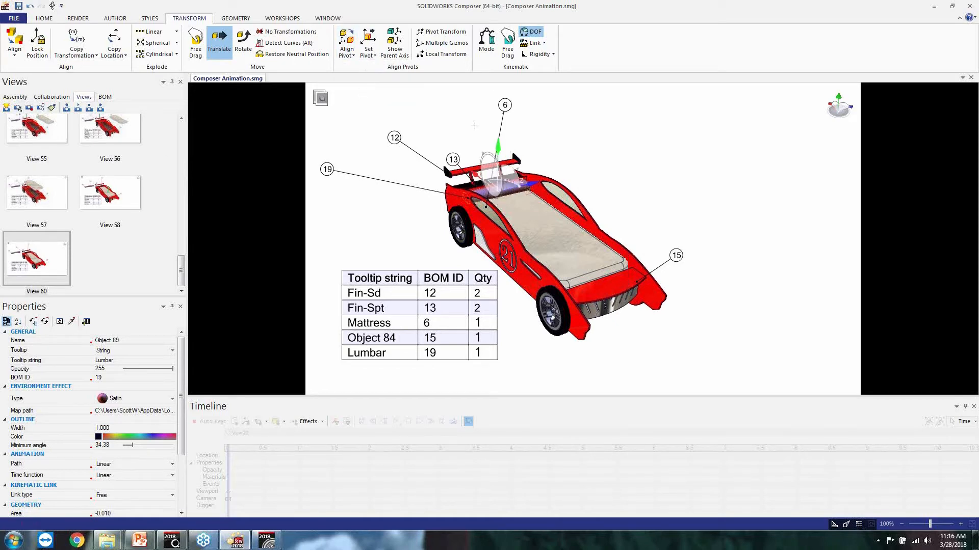
left_click(495, 147)
left_click_drag(494, 147, 494, 133)
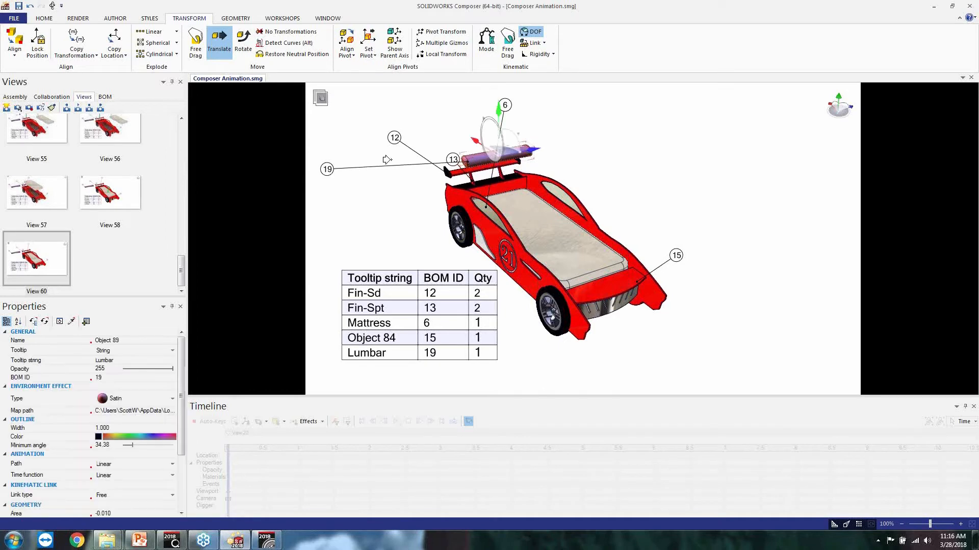
left_click(30, 109)
Step: Capture a new view and restore the lumbar to its neutral position in the bed
left_click(6, 108)
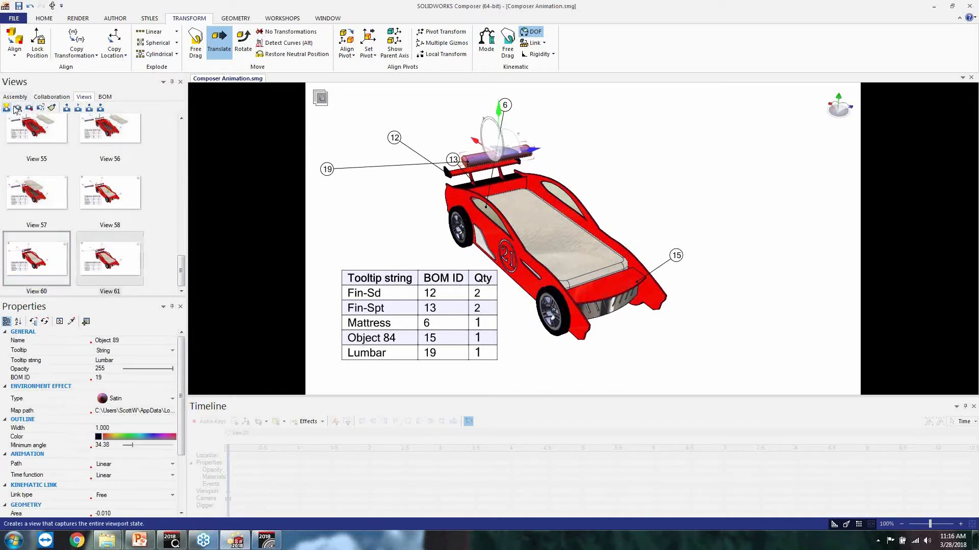
left_click(304, 55)
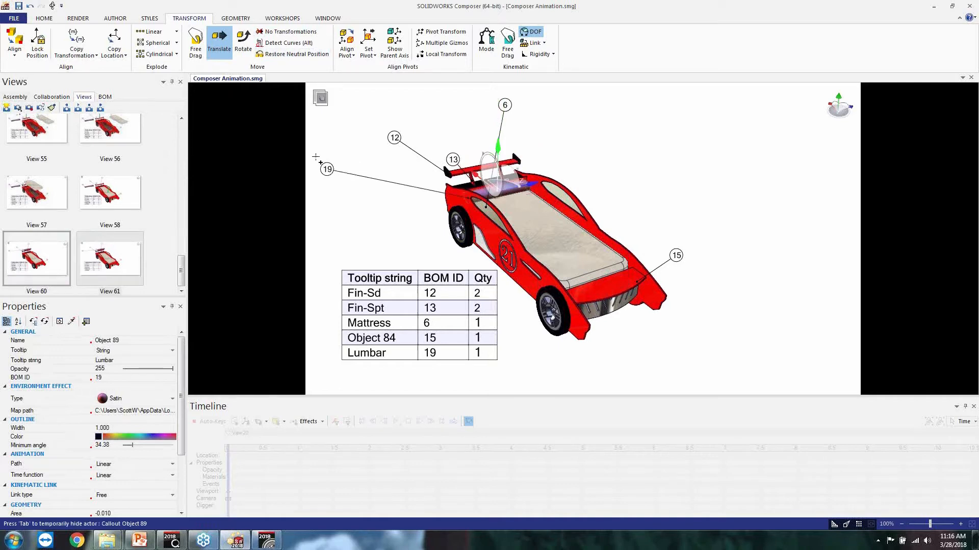
Step: Move callout 19 above the spoiler's far end, attach its leader to the middle of the lumbar, and update View 61
left_click_drag(327, 168, 538, 131)
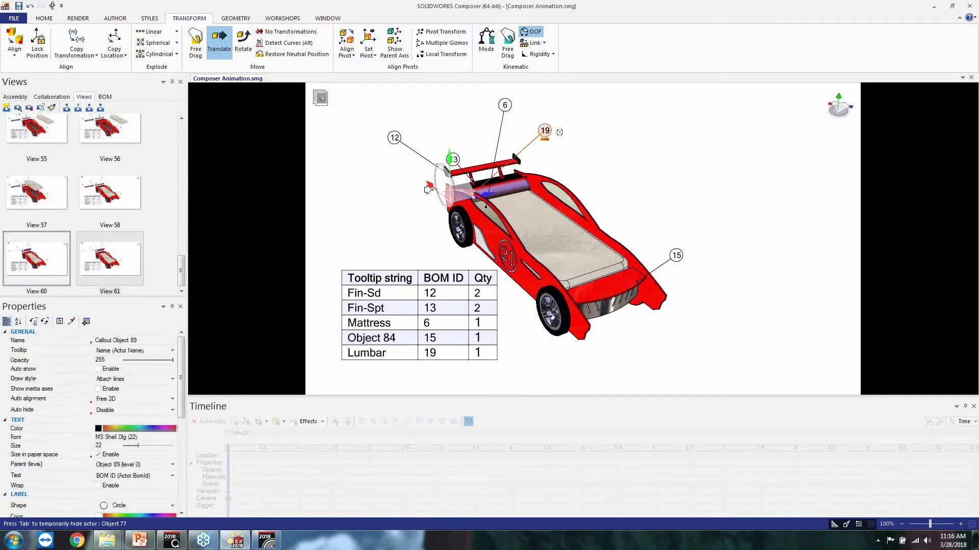
left_click(226, 47)
left_click_drag(452, 189, 512, 186)
left_click(630, 146)
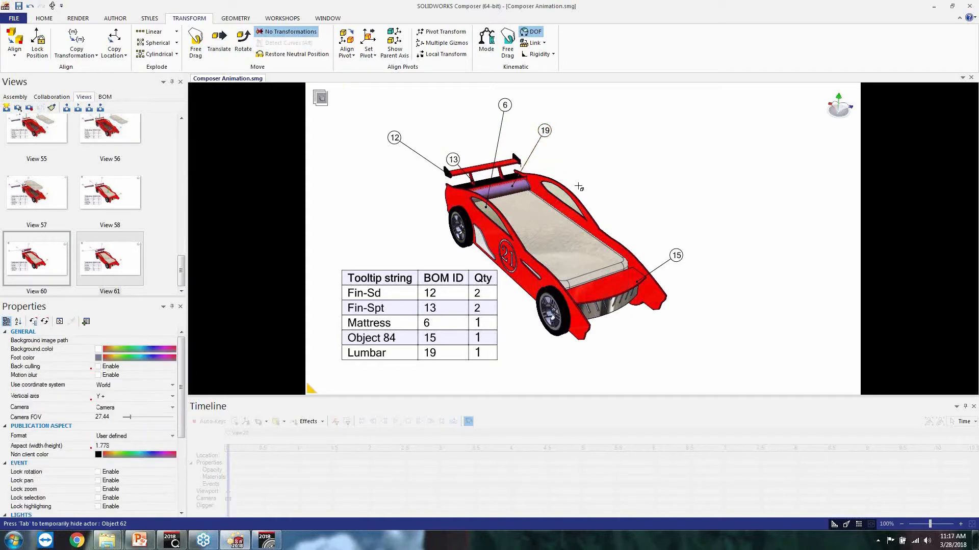
left_click(109, 258, "ctrl")
left_click(33, 109)
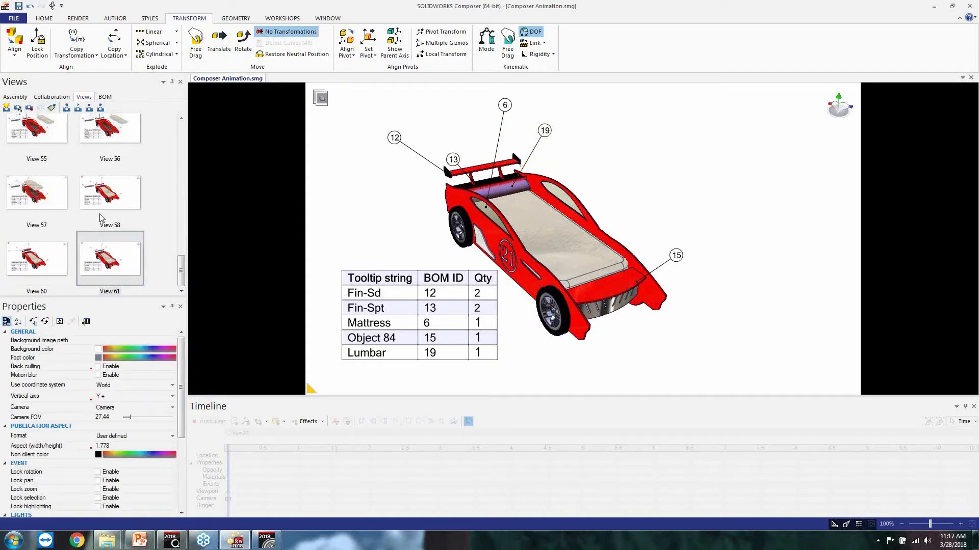
Step: Step through View 57, View 58, View 60 and View 61 to review the mattress and lumbar assembly sequence
double_click(48, 200)
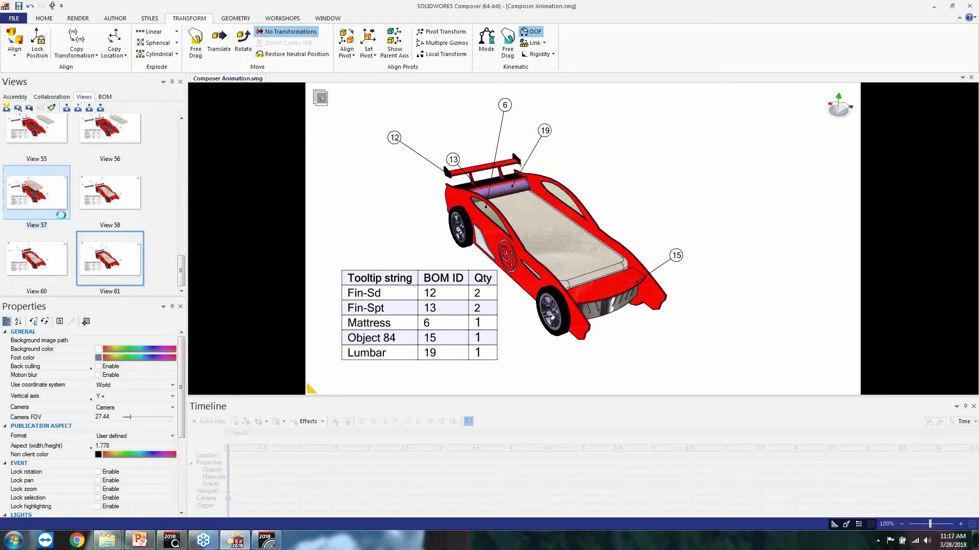
double_click(89, 192)
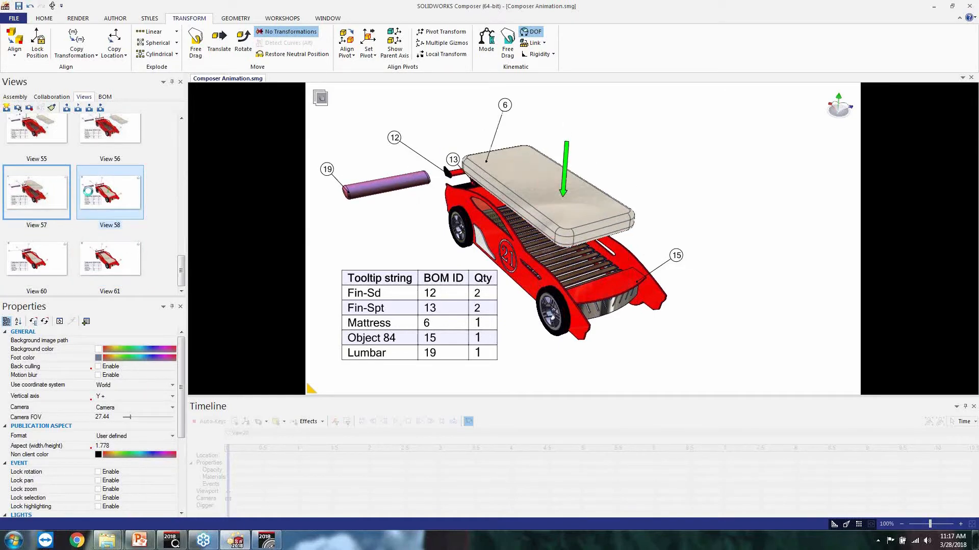
left_click(57, 263)
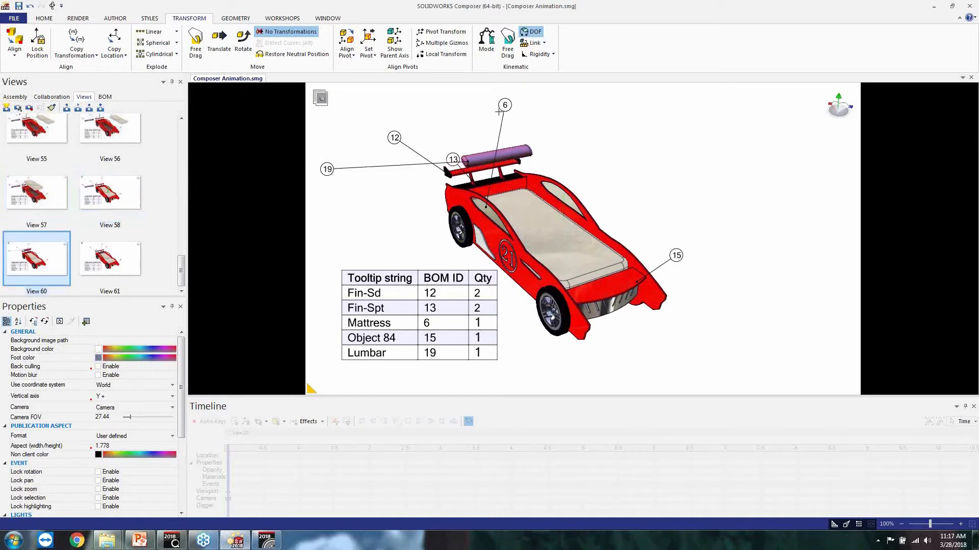
left_click(110, 275)
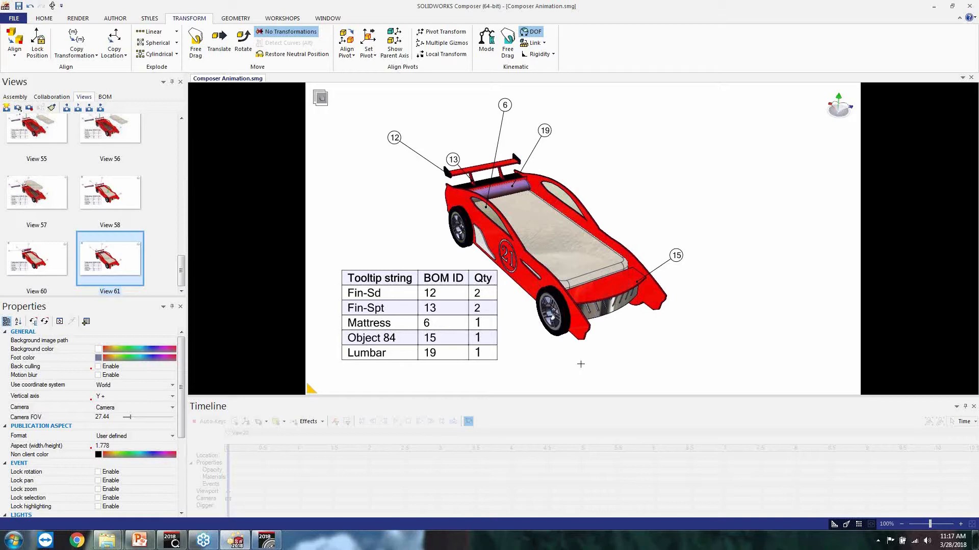
Step: Switch to Animation mode and set a camera key at 1 second on the timeline
left_click(324, 96)
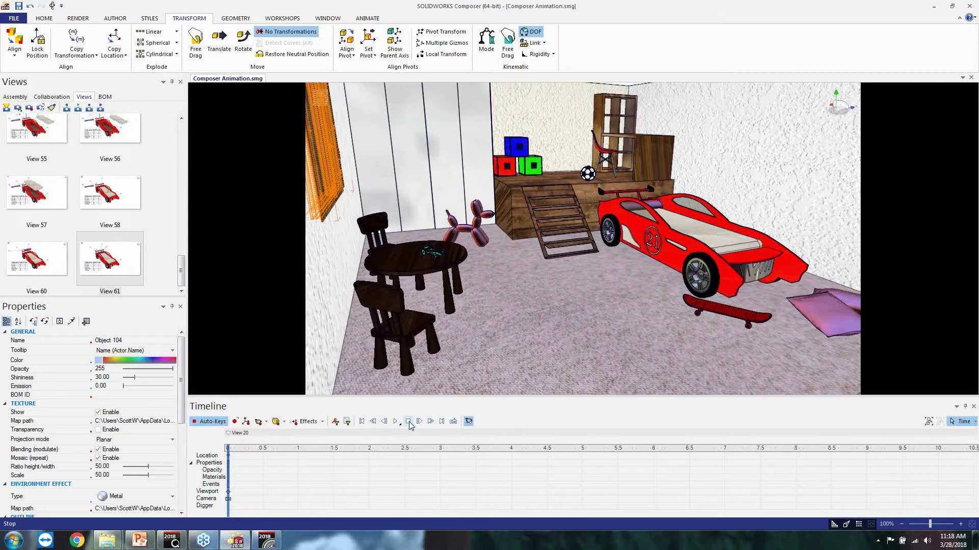
left_click(298, 468)
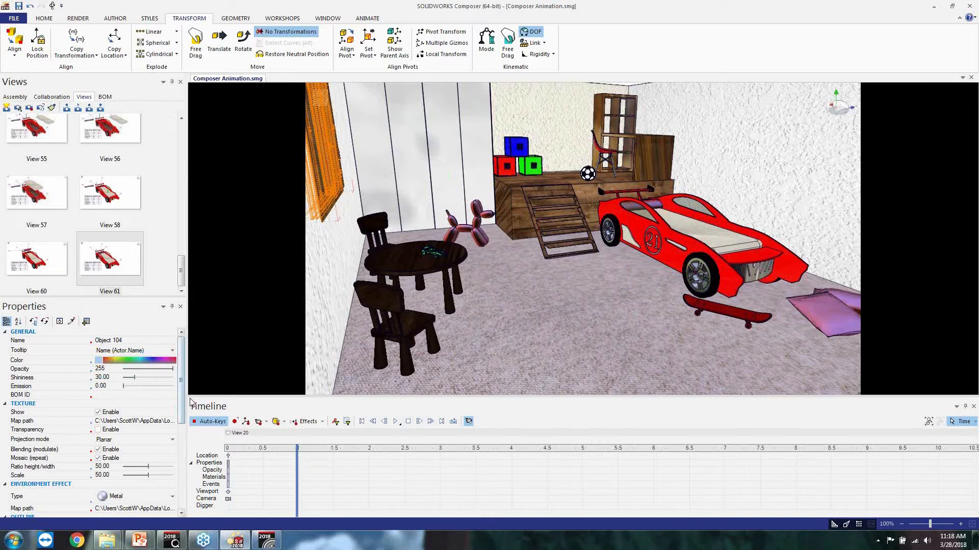
left_click(258, 422)
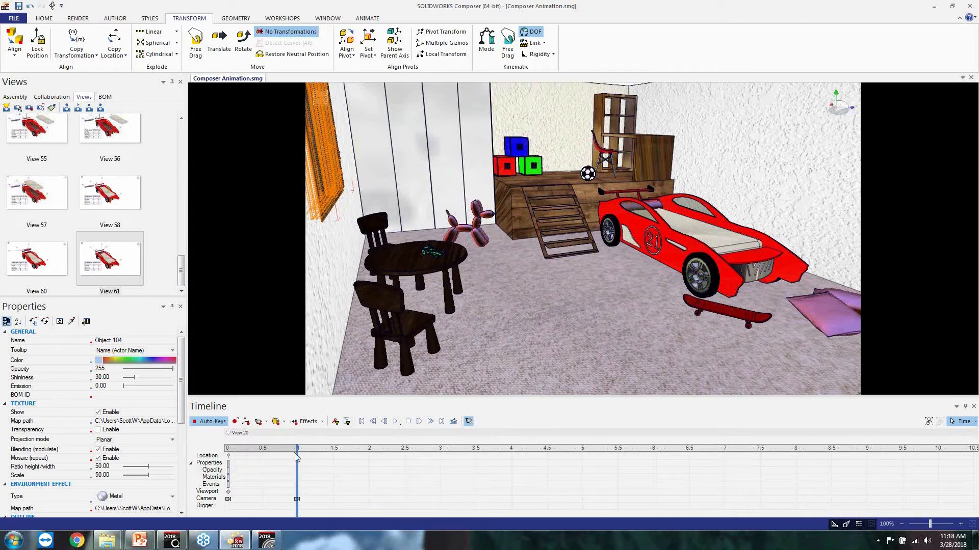
Step: Fly the camera towards the wooden stairs and set camera keys at about 3.15 and 3.65 seconds
left_click_drag(297, 458, 446, 459)
left_click(53, 19)
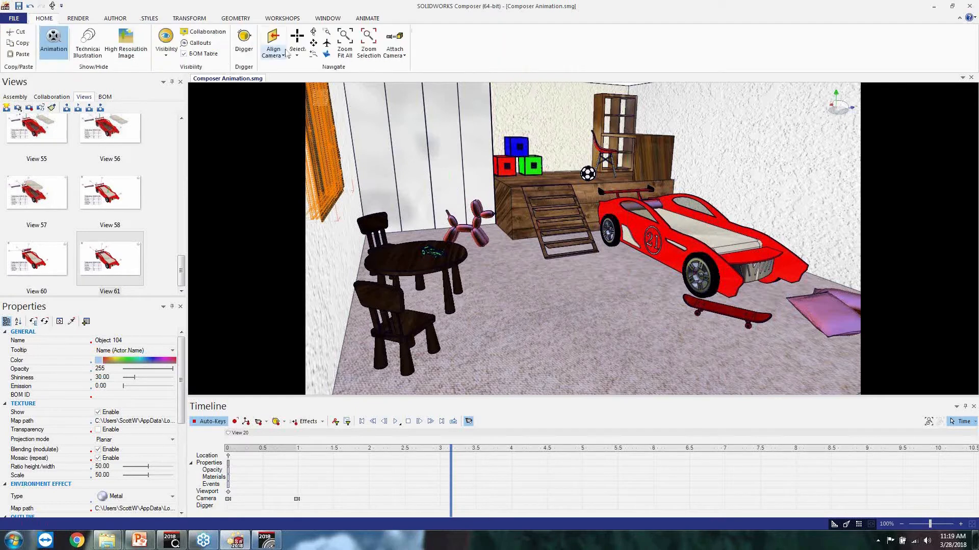
left_click(327, 45)
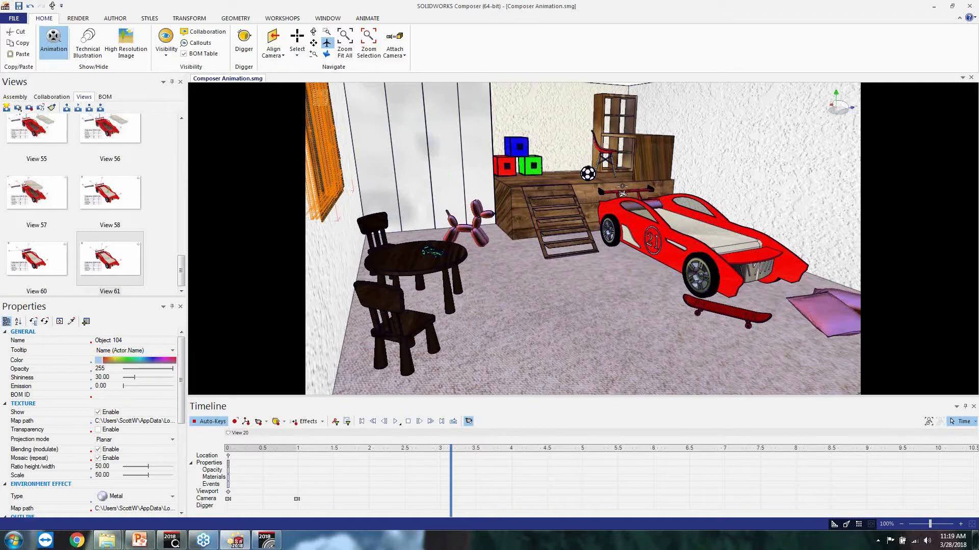
left_click_drag(622, 192, 623, 193)
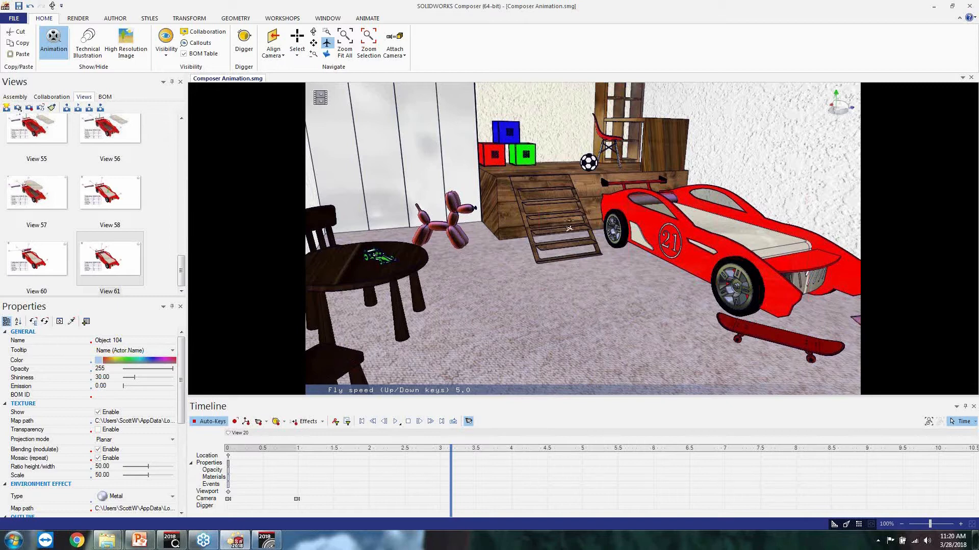
left_click_drag(575, 224, 583, 193)
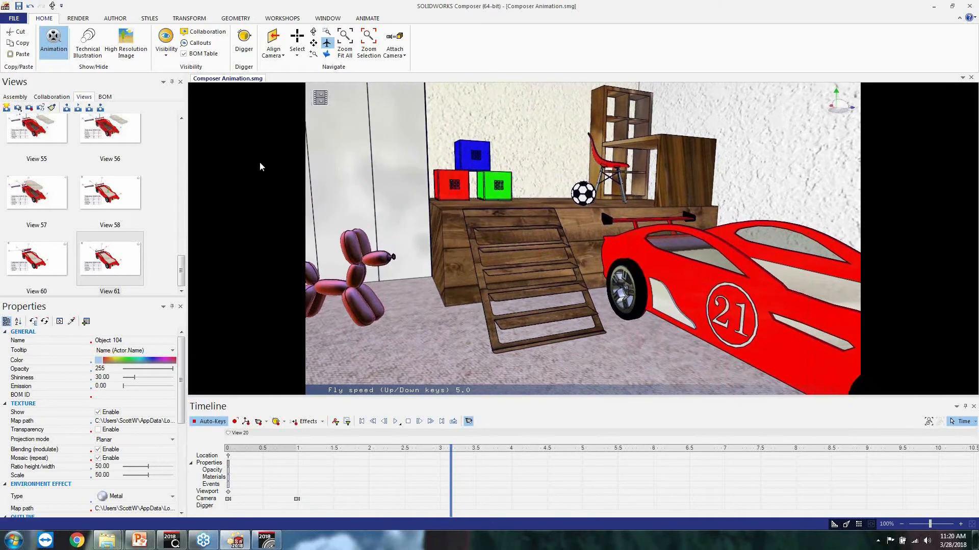
left_click(259, 422)
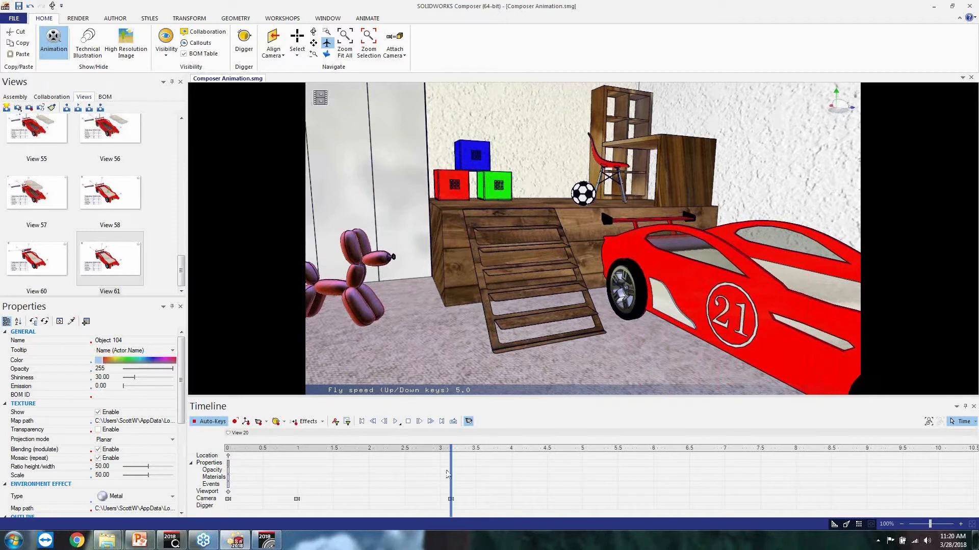
left_click_drag(476, 470, 489, 474)
left_click(259, 423)
Step: Fly the camera to a close side view of the race car bed and set camera keys at about 6 and 6.4 seconds
left_click_drag(489, 462, 657, 456)
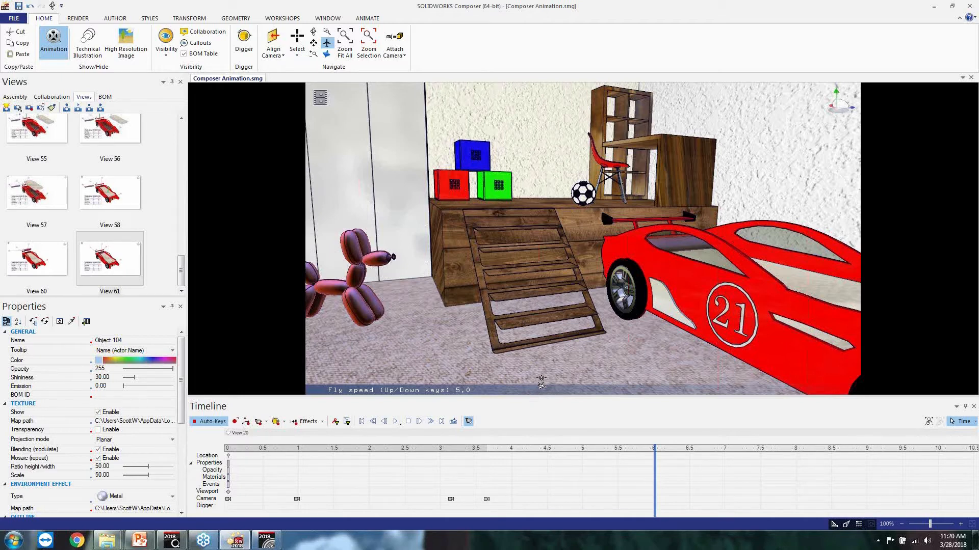
key("Escape")
middle_click_drag(536, 377, 575, 367)
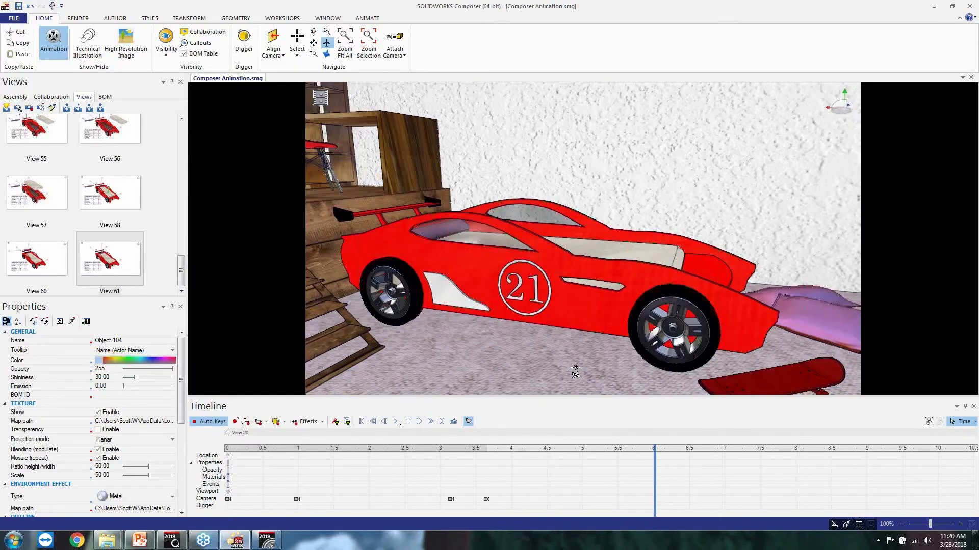
left_click(258, 422)
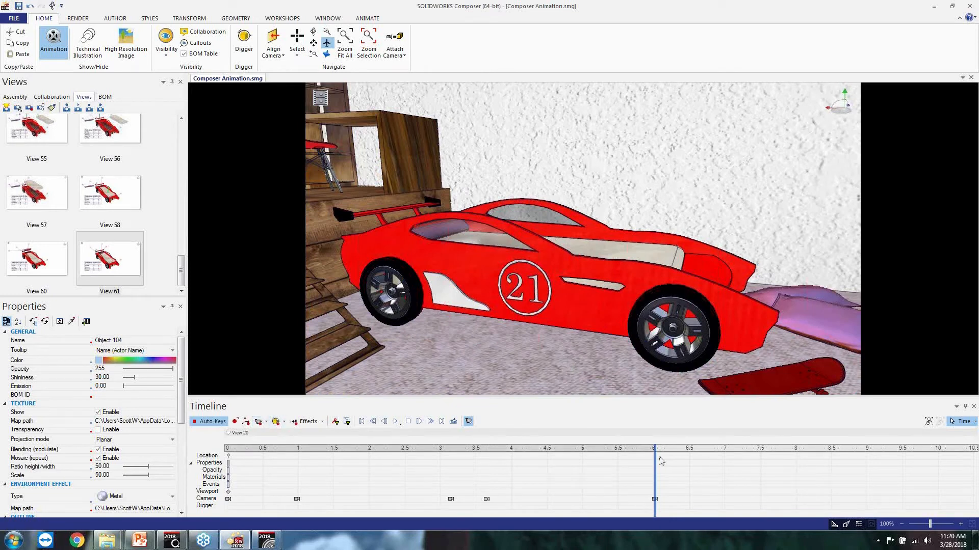
left_click_drag(654, 457, 683, 457)
left_click(258, 421)
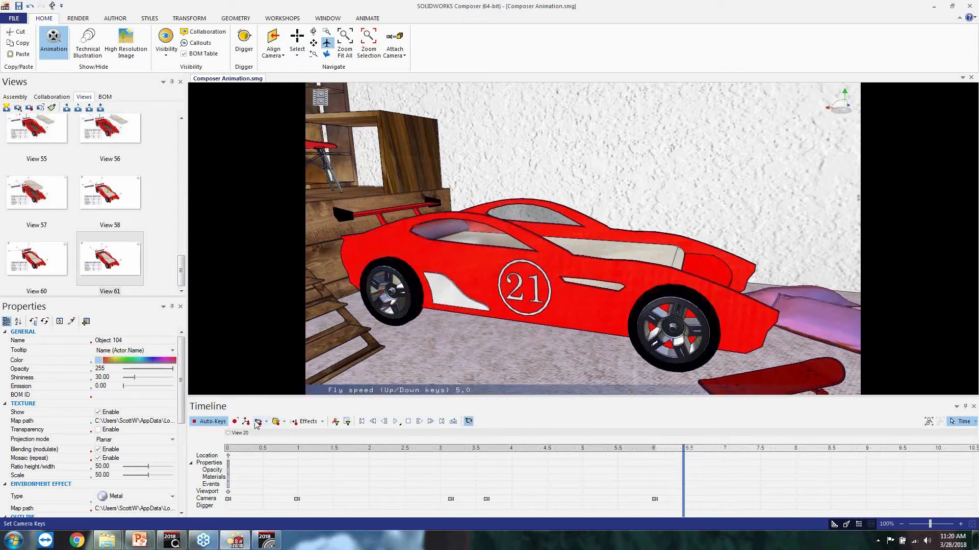
Step: Fly the camera to frame the balloon dog, stairs and car bed, and set camera keys at about 7.6 and 7.95 seconds
left_click_drag(682, 464, 768, 447)
right_click_drag(415, 260, 448, 383)
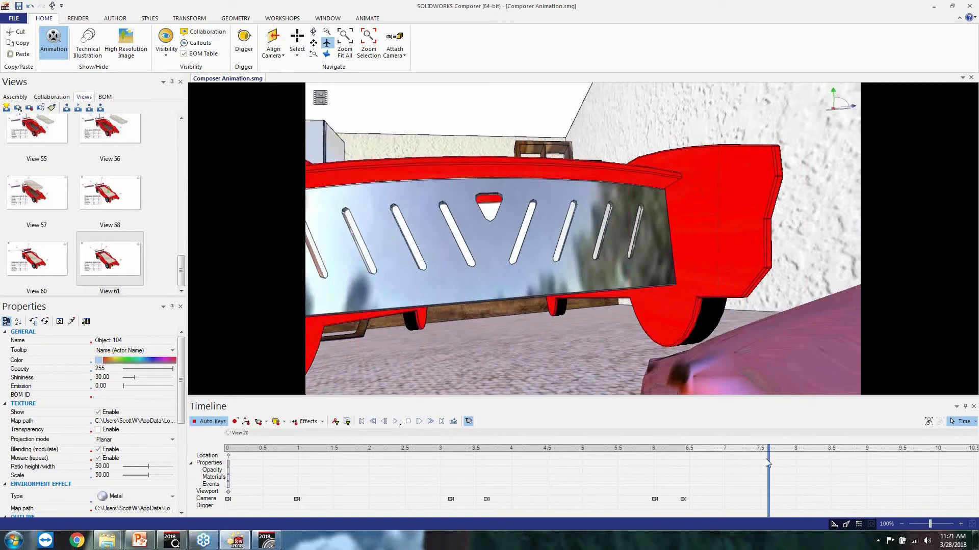
mouse_move(769, 462)
left_mouse_down()
mouse_move(672, 463)
mouse_move(765, 466)
mouse_move(768, 475)
left_mouse_up()
right_click_drag(532, 386, 490, 374)
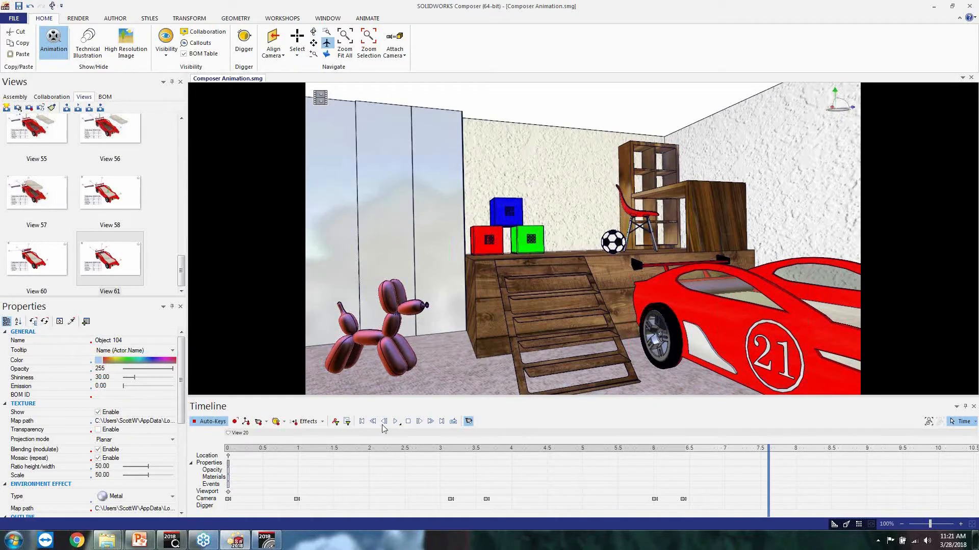
left_click(258, 421)
left_click_drag(768, 477, 791, 476)
left_click(259, 421)
Step: Fly the camera up to the coloured blocks and set camera keys at about 8.8 and 9.3 seconds
left_click_drag(791, 476, 836, 485)
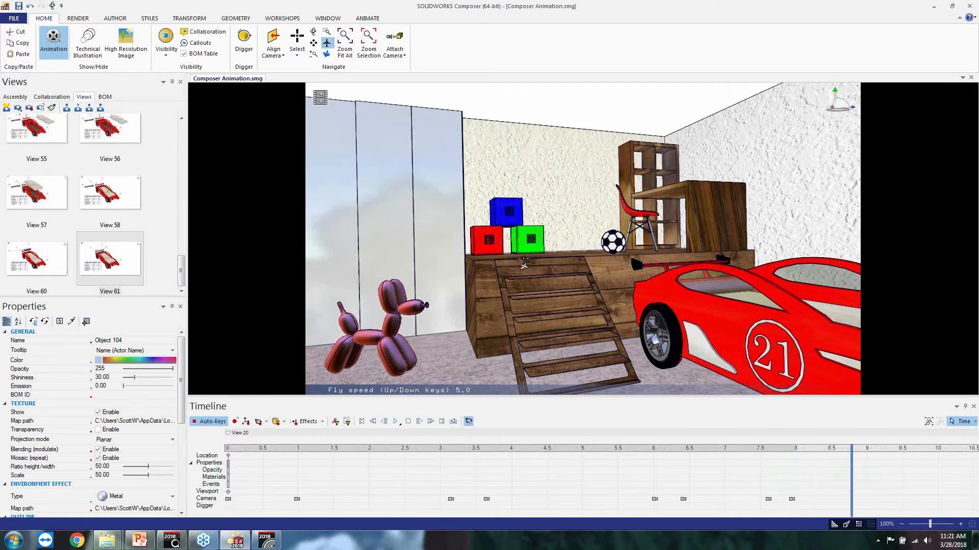
left_click_drag(553, 224, 557, 245)
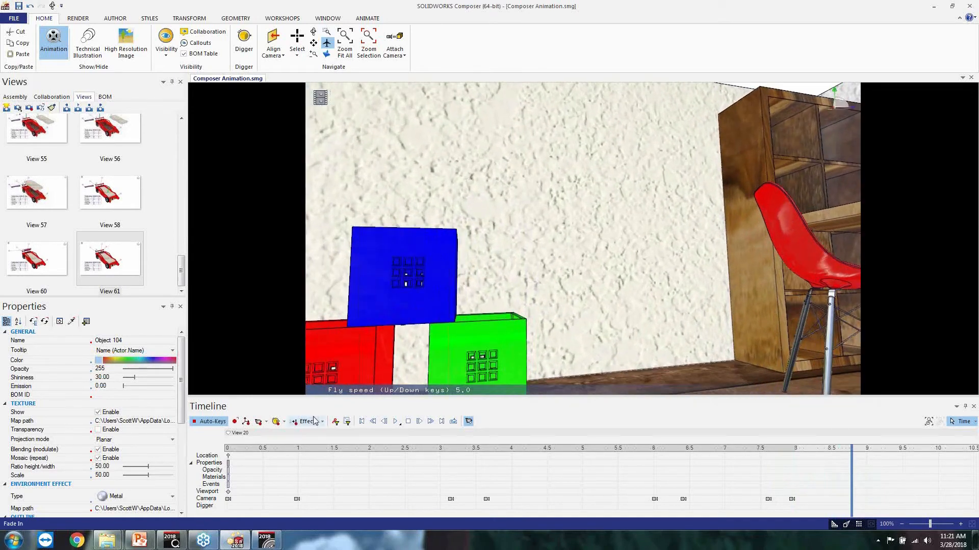
left_click(258, 422)
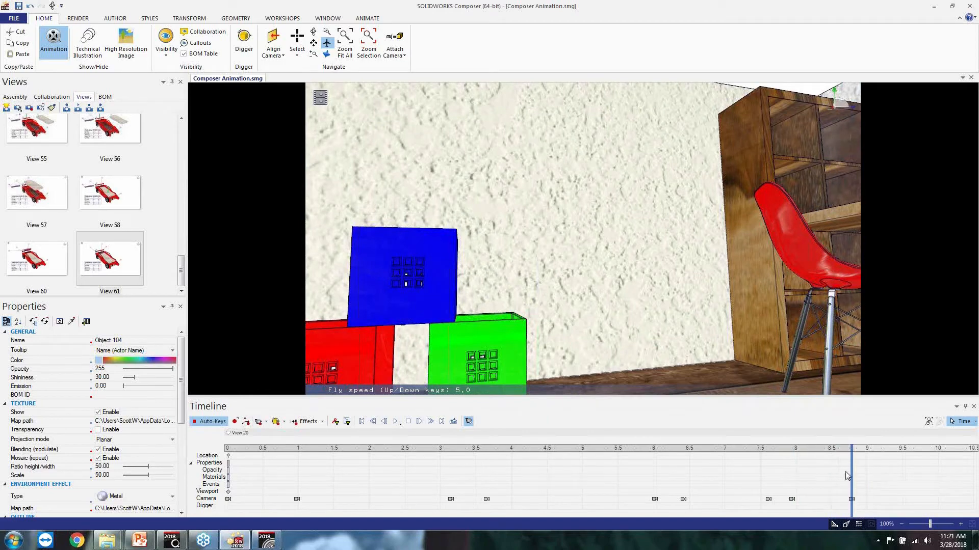
left_click_drag(852, 473, 887, 473)
left_click(258, 422)
Step: Play the camera animation from the start to review the fly-through
left_click(362, 422)
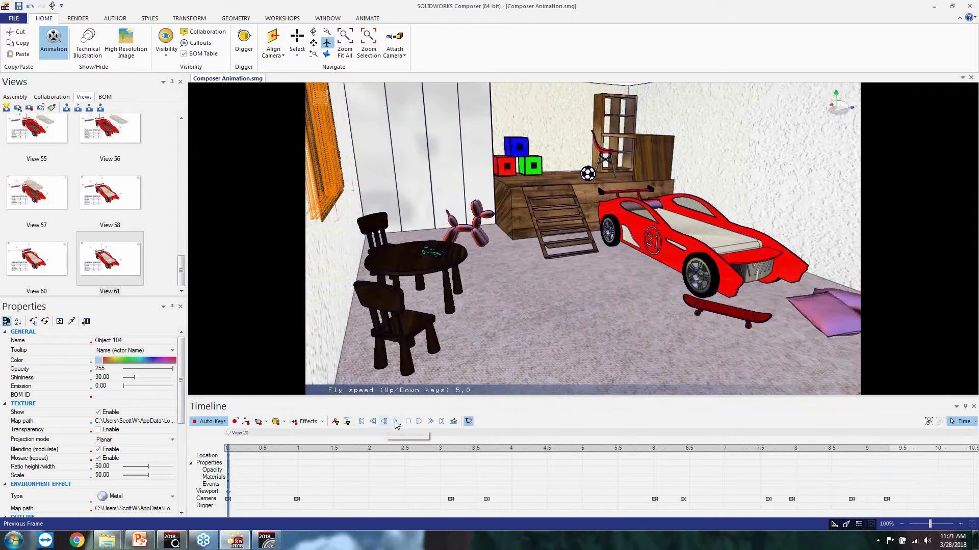
left_click(396, 422)
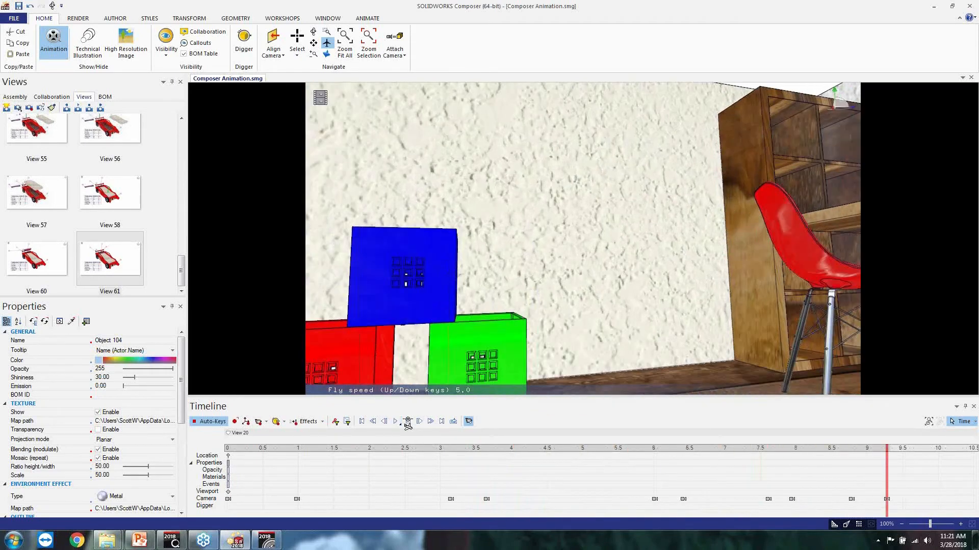
scroll(803, 483, "down", 3)
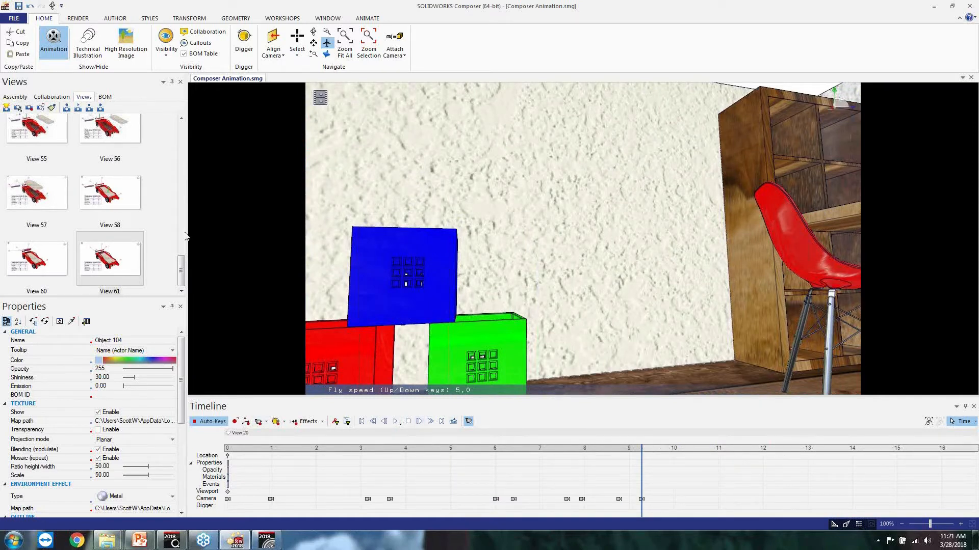
left_click_drag(178, 281, 173, 131)
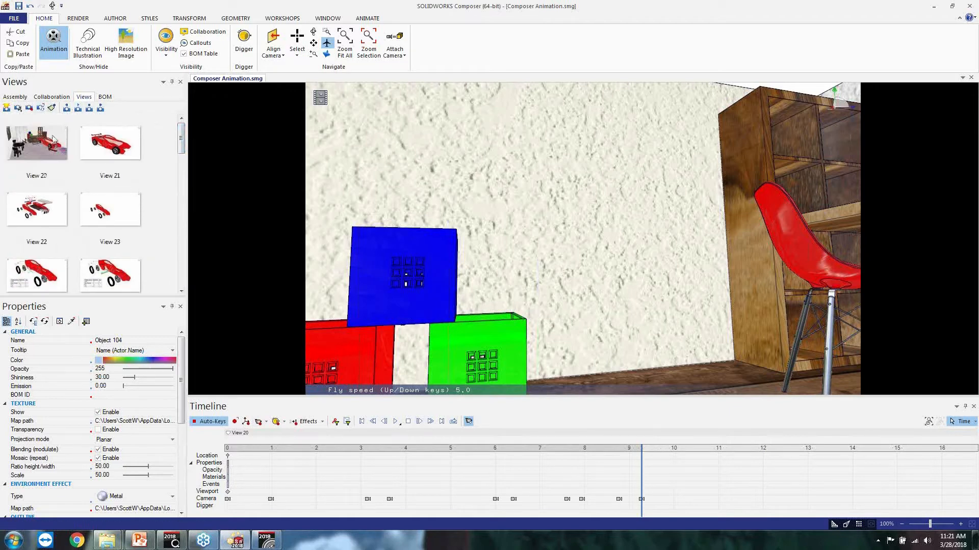
left_click_drag(111, 153, 721, 508)
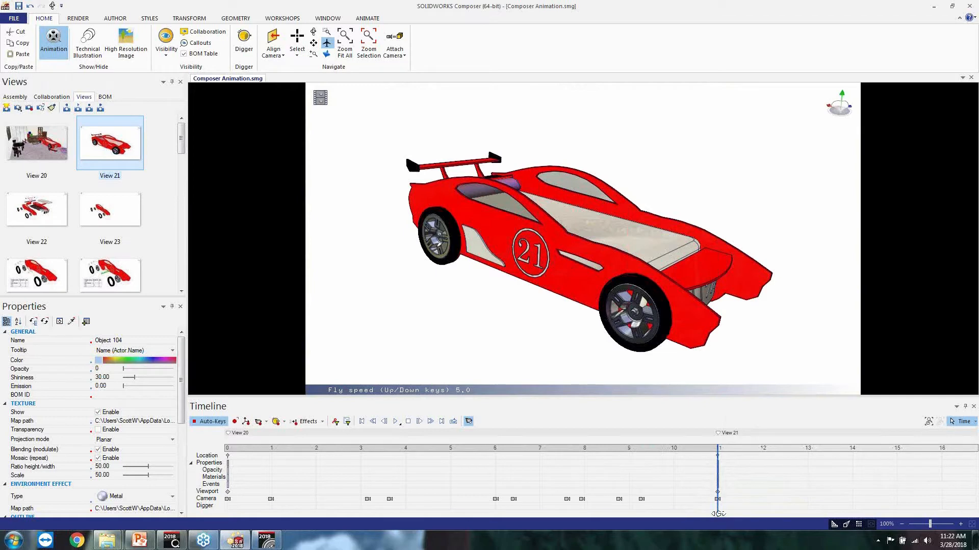
left_click_drag(717, 508, 747, 454)
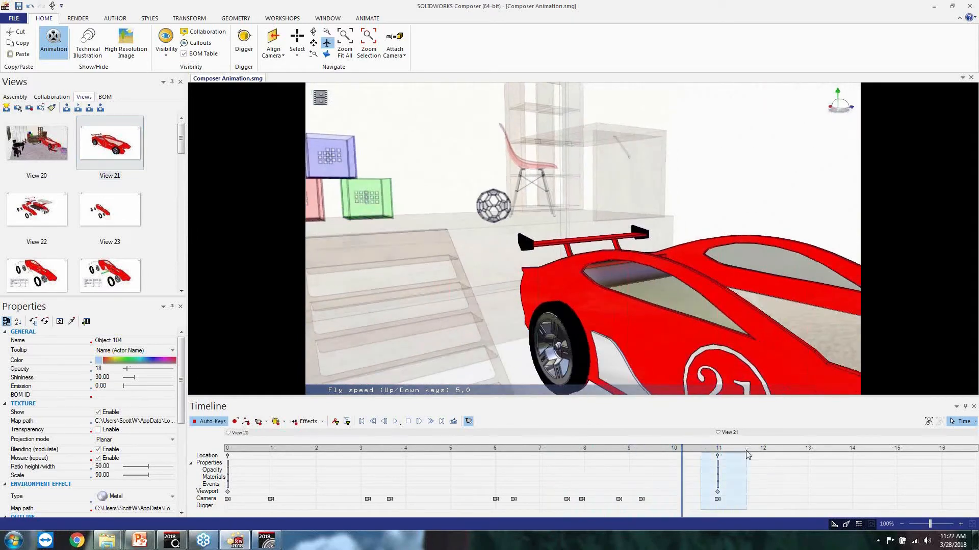
right_click(721, 481)
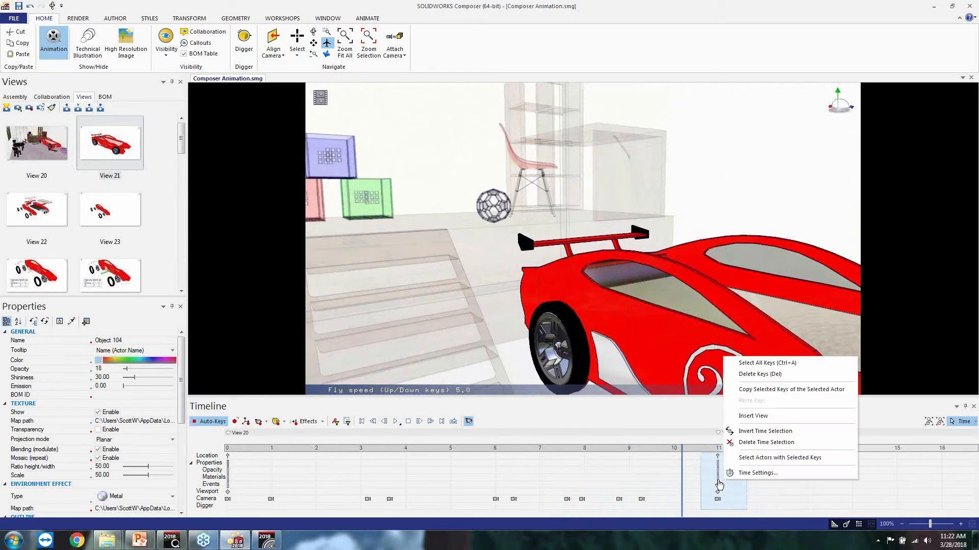
left_click(766, 443)
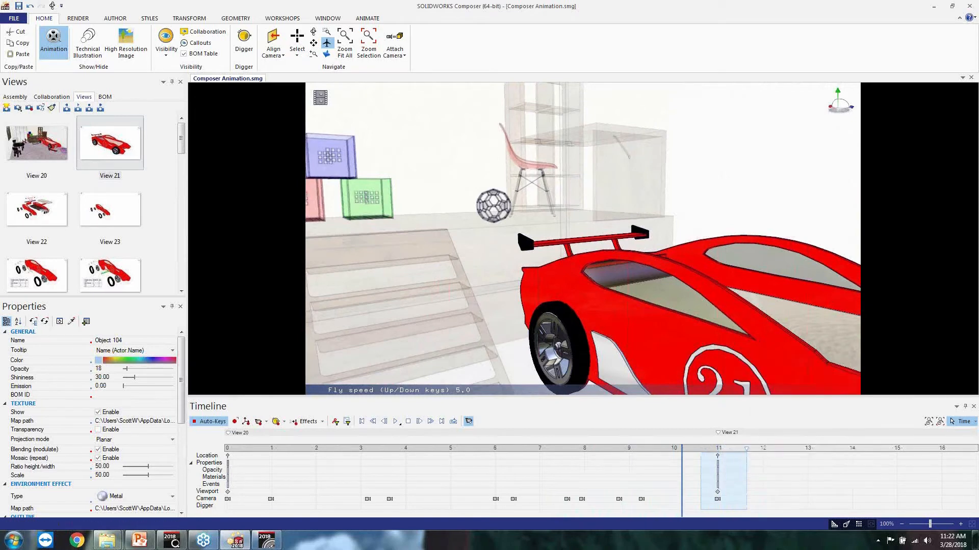
Step: Set location and property keys for the whole assembly at about 10.4 seconds
left_click_drag(682, 472, 692, 473)
left_click(15, 97)
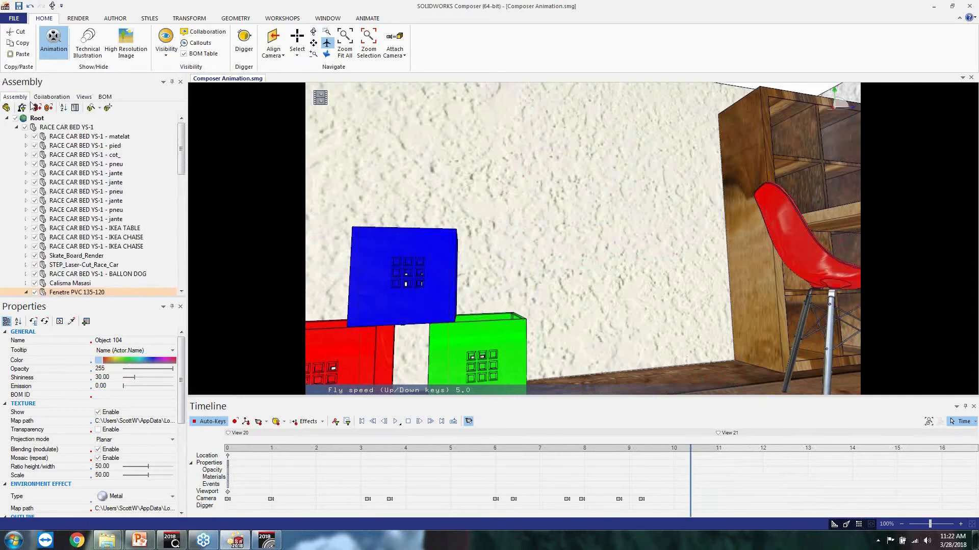
left_click(66, 127)
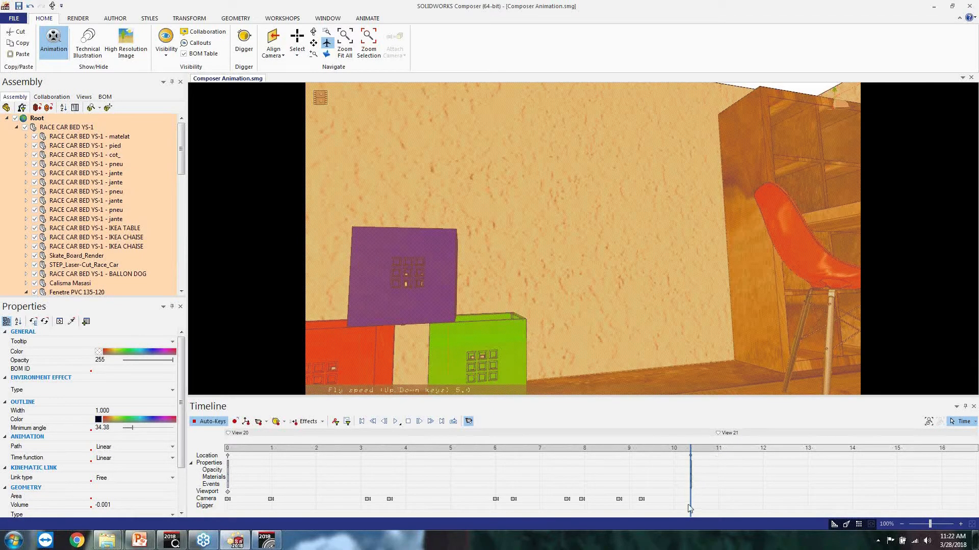
Step: Place View 21 on the timeline at about 11.3 seconds and again at 12 seconds
left_click(734, 497)
left_click(86, 98)
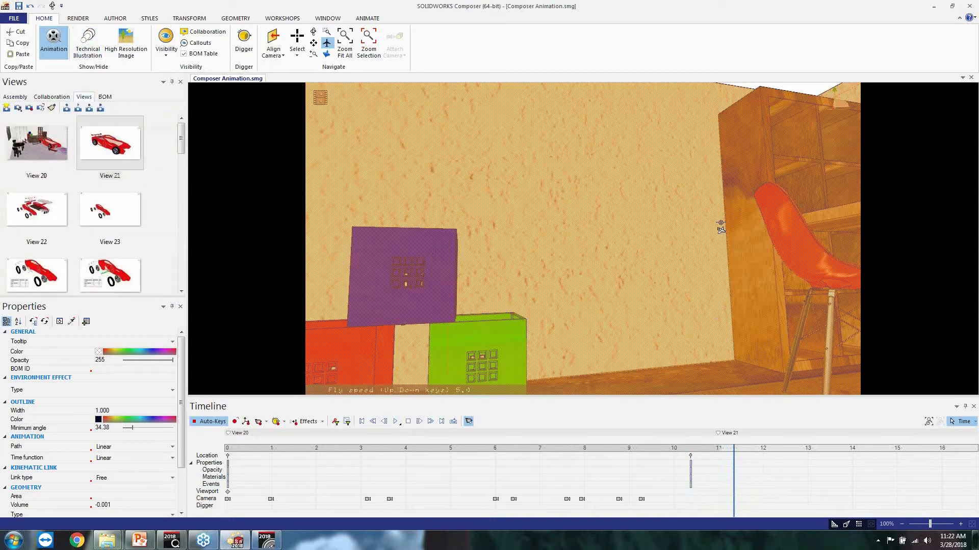
left_click_drag(109, 142, 733, 497)
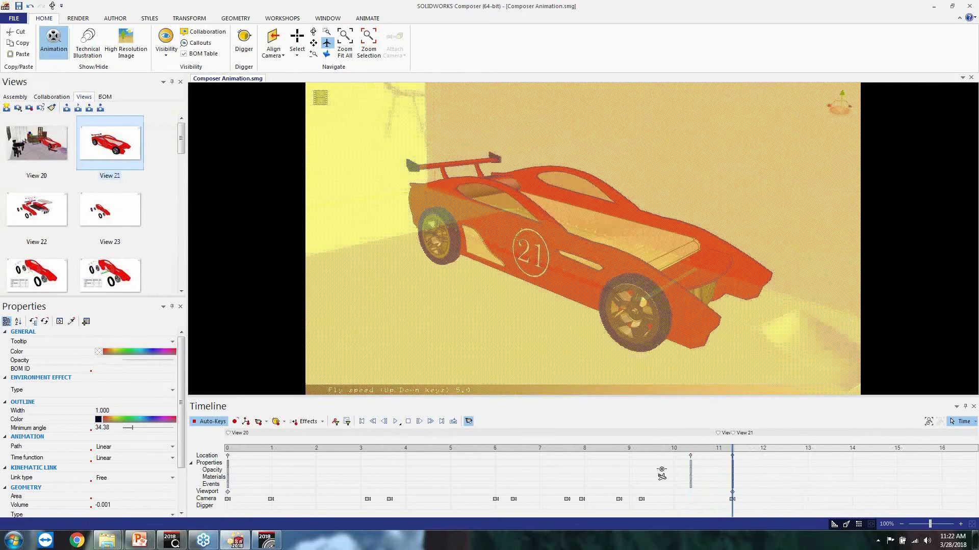
key("Escape")
left_click(454, 319)
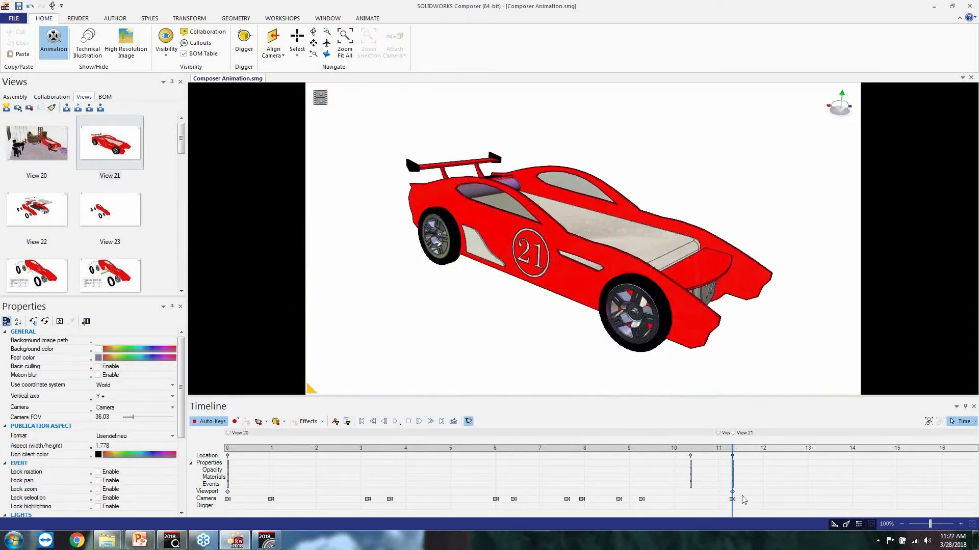
left_click_drag(732, 514, 733, 490)
mouse_move(111, 144)
left_mouse_down()
mouse_move(482, 198)
mouse_move(754, 466)
mouse_move(799, 482)
left_mouse_up()
middle_click_drag(799, 483, 560, 475)
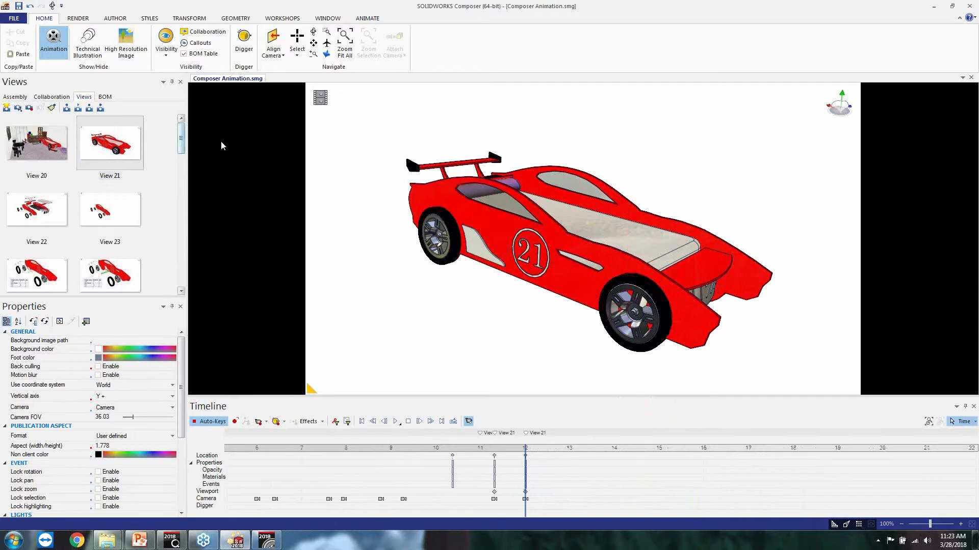
Step: Place View 23 on the timeline at about 13 and 14 seconds
left_click_drag(181, 141, 186, 146)
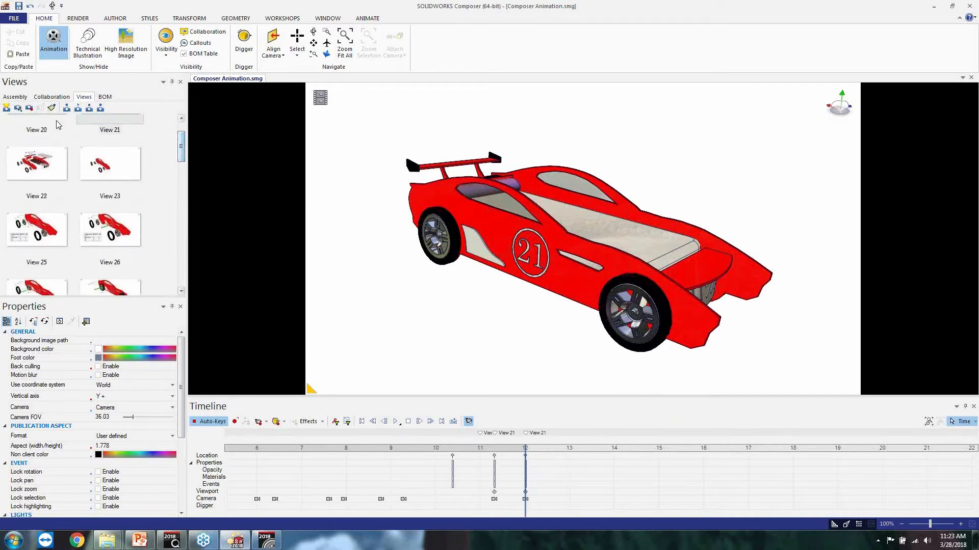
left_click(100, 169)
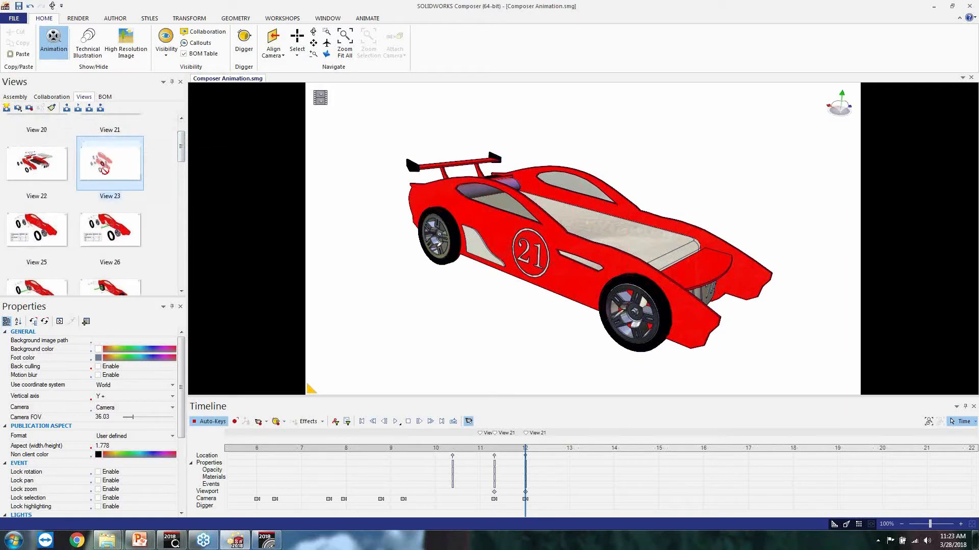
left_click_drag(329, 236, 571, 461)
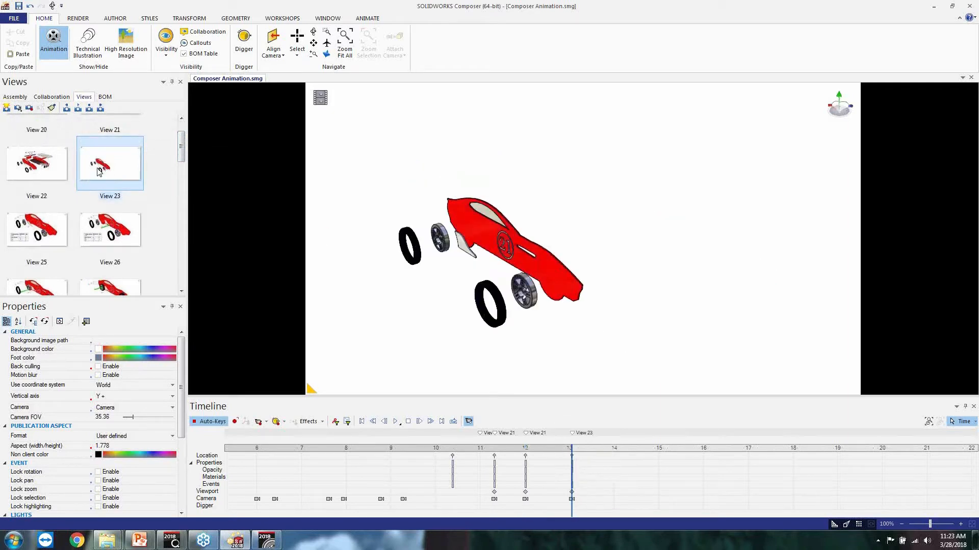
left_click_drag(269, 210, 610, 471)
Step: Place View 25 on the timeline at about 15 and 15.5 seconds and View 26 at about 16.5 and 17 seconds
left_click_drag(20, 231, 660, 479)
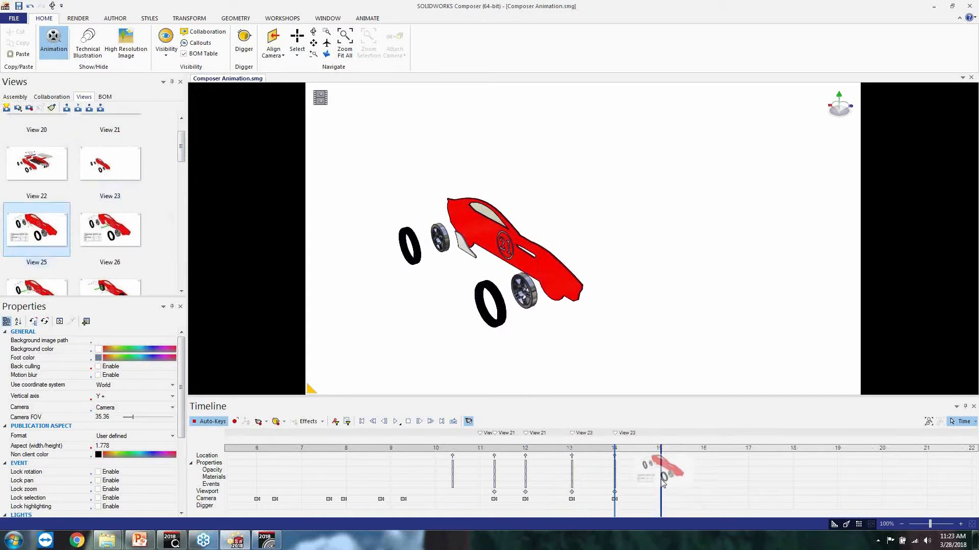
left_click_drag(60, 237, 683, 475)
left_click_drag(106, 229, 751, 470)
Step: Place View 32 on the timeline at about 17.9 and 18.5 seconds and View 40 at about 19.6 and 20.3 seconds
left_click_drag(182, 146, 183, 187)
left_click_drag(37, 143, 788, 470)
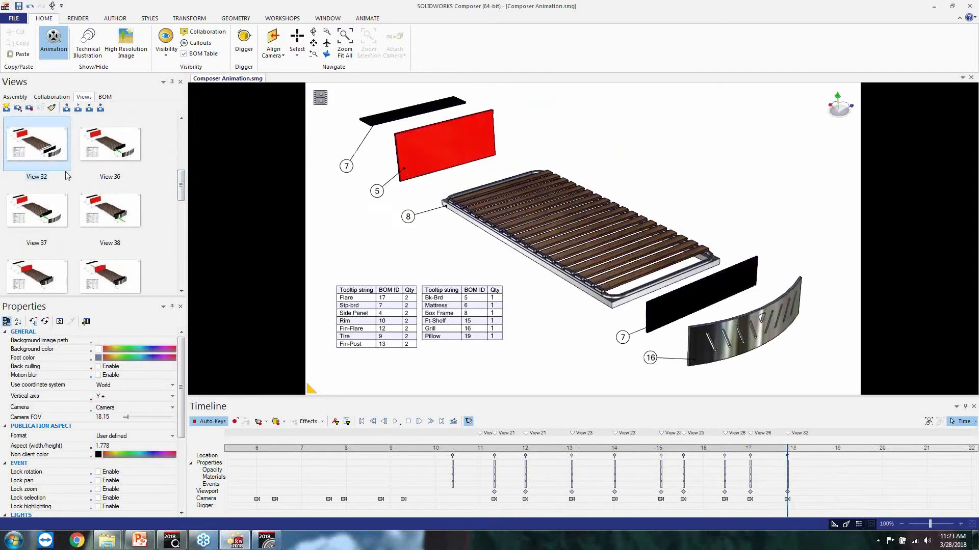
left_click_drag(636, 478, 813, 478)
left_click_drag(815, 482, 816, 484)
scroll(151, 220, "down", 3)
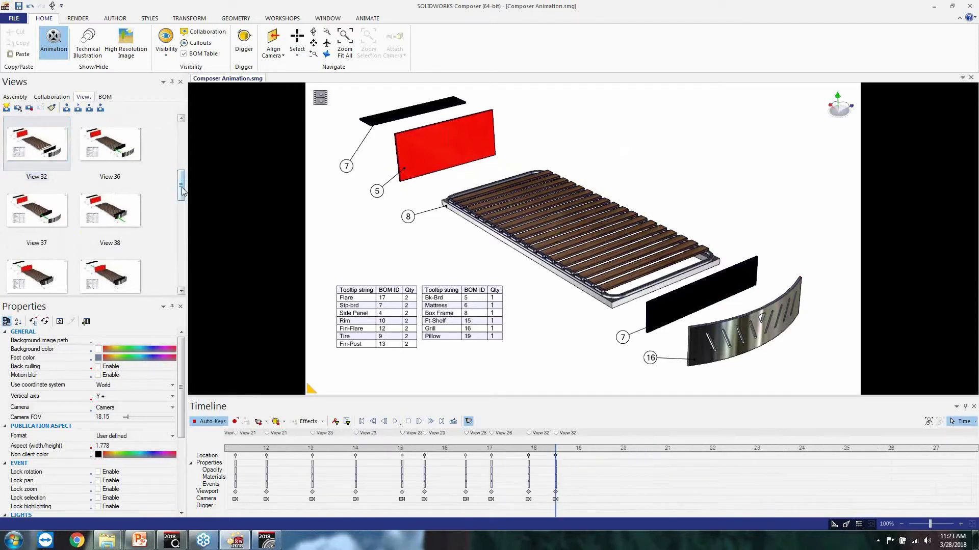
left_click_drag(121, 139, 639, 477)
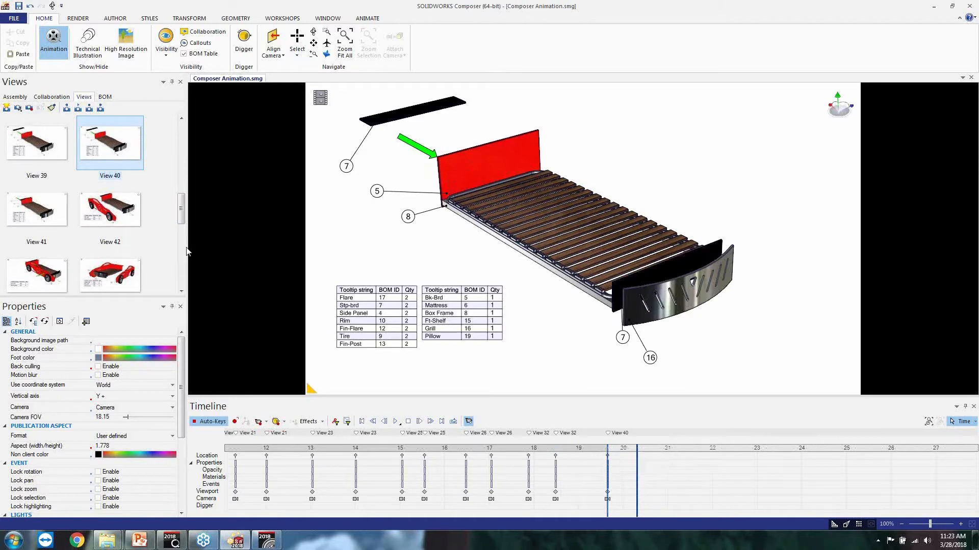
Step: Place View 45 on the timeline at about 21.5 and 22.1 seconds and View 47 at about 23.1 and 23.7 seconds
left_click_drag(118, 270, 691, 490)
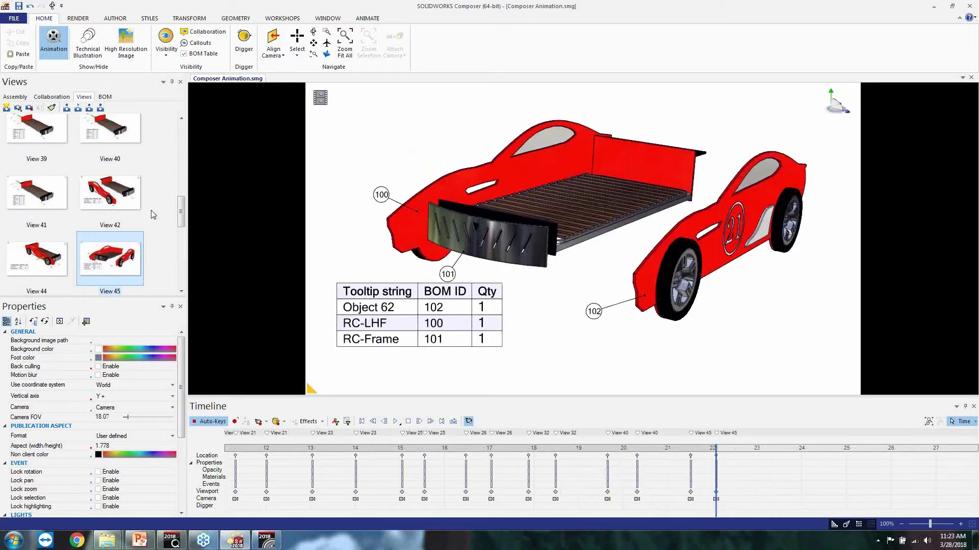
scroll(166, 221, "down", 3)
left_click_drag(52, 193, 761, 490)
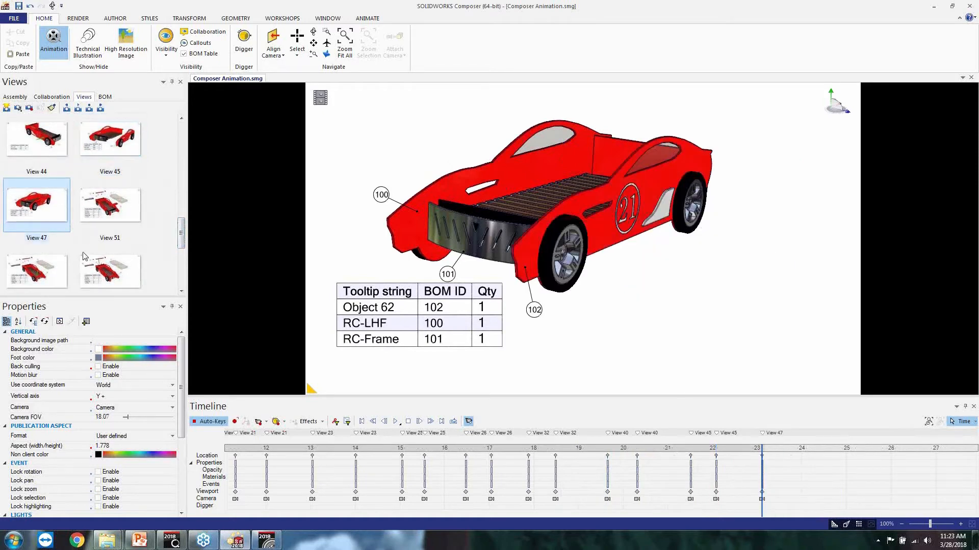
left_click_drag(37, 205, 787, 499)
Step: Place View 51 on the timeline at about 24.8 and 25.3 seconds and View 57 at about 26.5 and 27.1 seconds
left_click_drag(110, 204, 859, 448)
left_click_drag(181, 237, 187, 284)
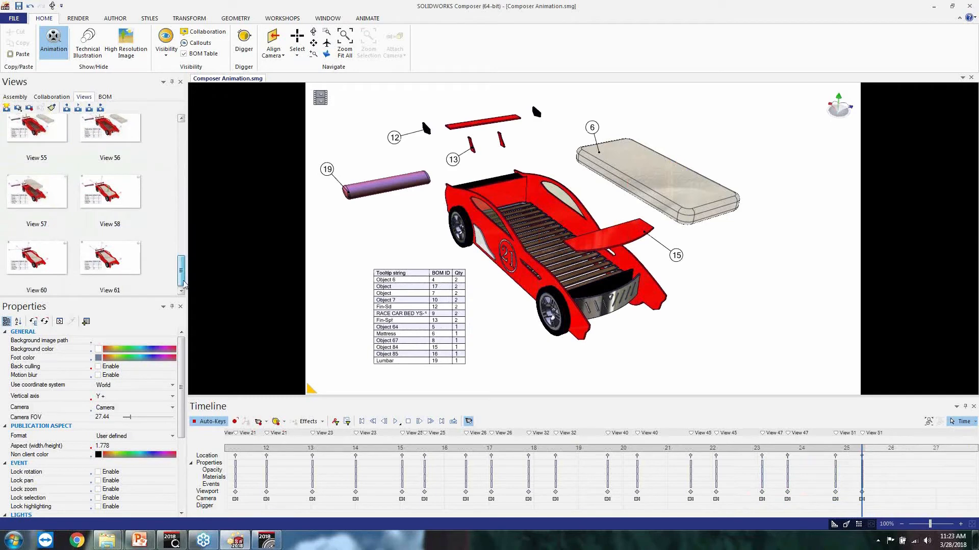
left_click_drag(44, 195, 915, 502)
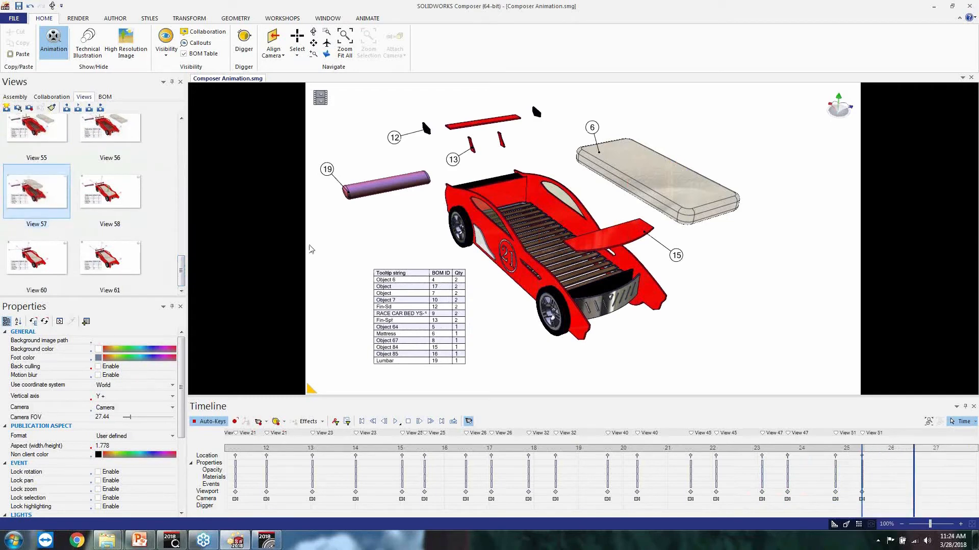
left_click_drag(57, 183, 949, 482)
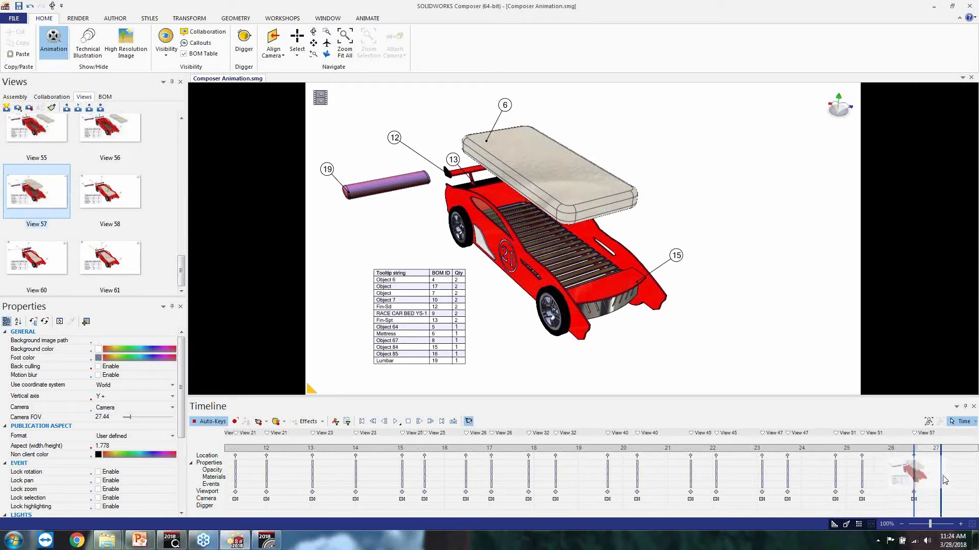
Step: Place View 58 on the timeline at about 28.6 and 29.2 seconds and View 60 at about 30.7 and 31.3 seconds
left_click_drag(110, 191, 807, 454)
left_click_drag(386, 305, 832, 479)
left_click_drag(46, 256, 927, 474)
middle_click_drag(928, 485, 831, 479)
middle_click_drag(895, 477, 737, 482)
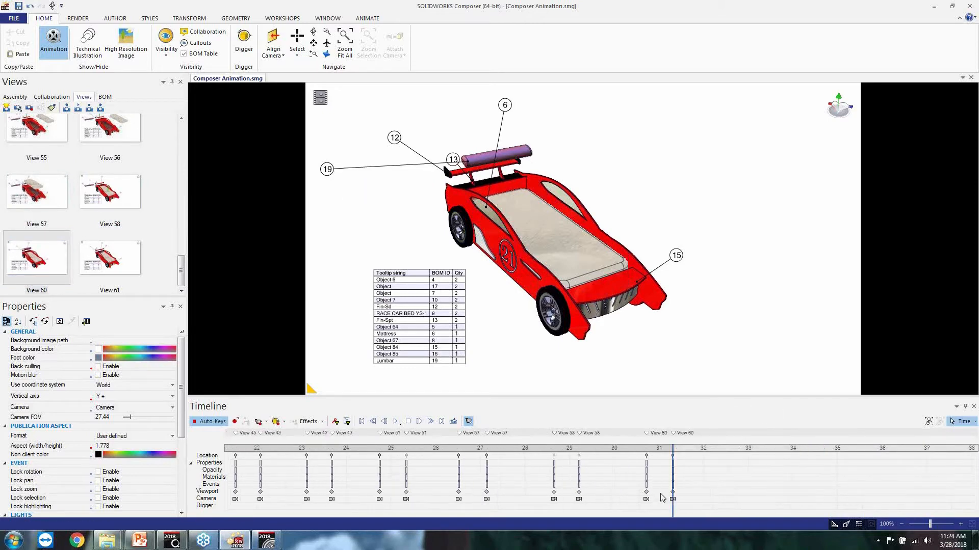
Step: Place View 61 on the timeline at about 33 and 33.9 seconds
left_click_drag(116, 267, 749, 470)
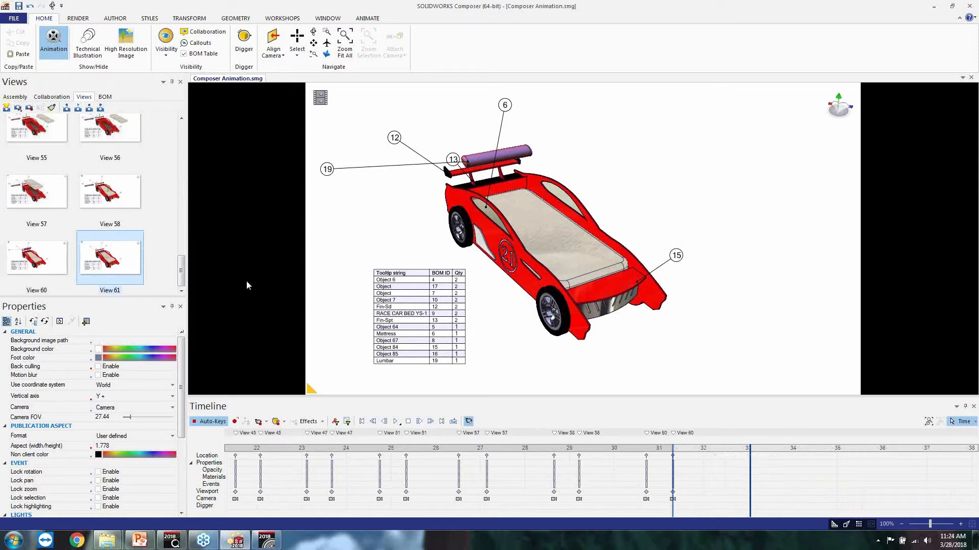
left_click_drag(139, 264, 788, 477)
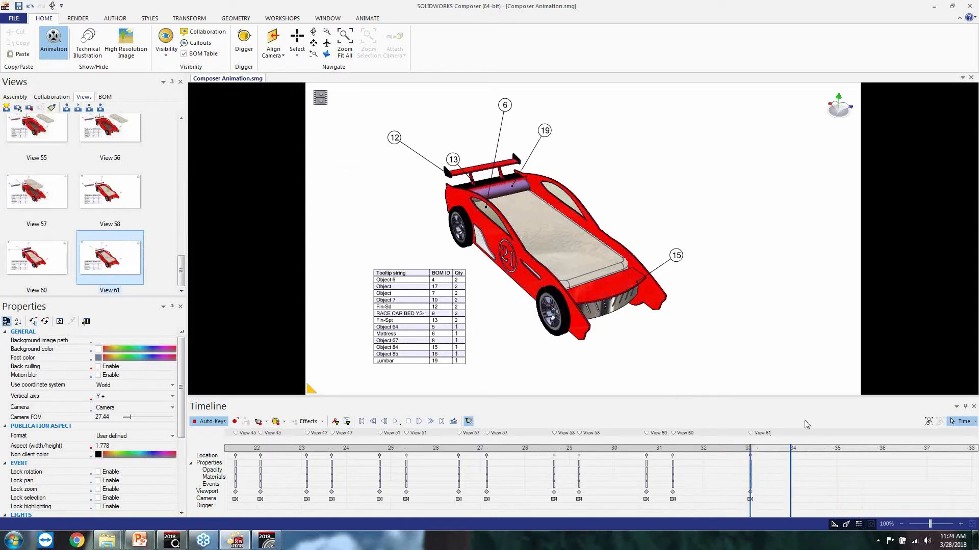
Step: Review the finished animation by rewinding it to the start and playing it from about 10.7 seconds
left_click_drag(791, 514, 370, 422)
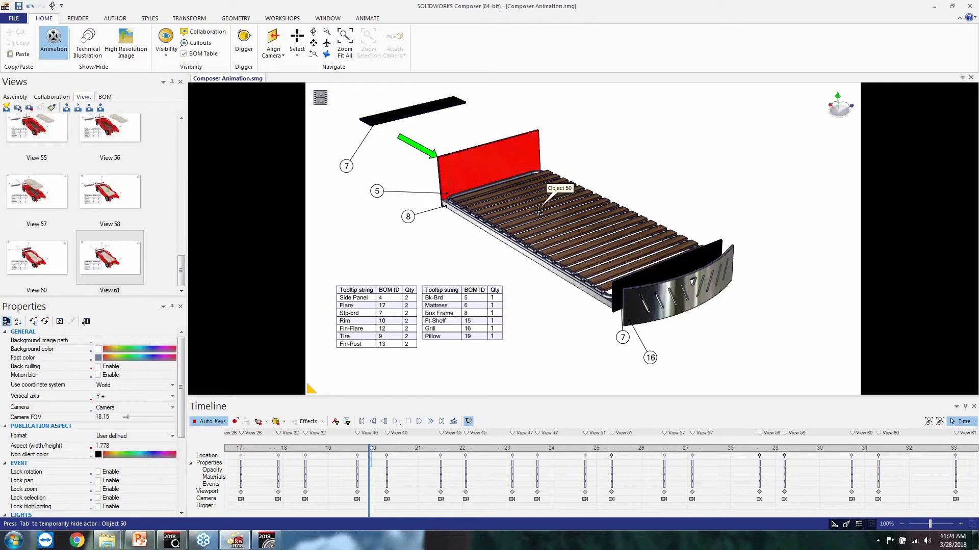
left_click(52, 96)
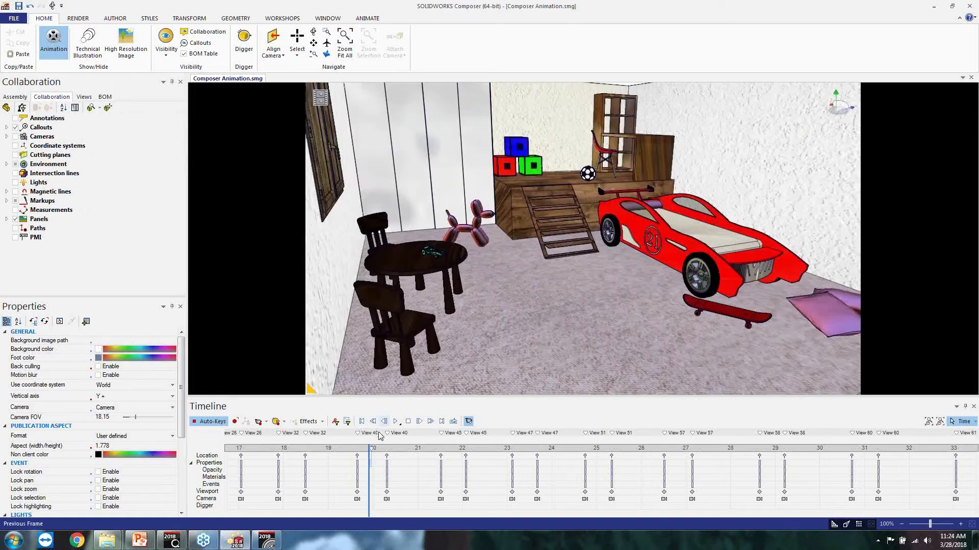
left_click(362, 421)
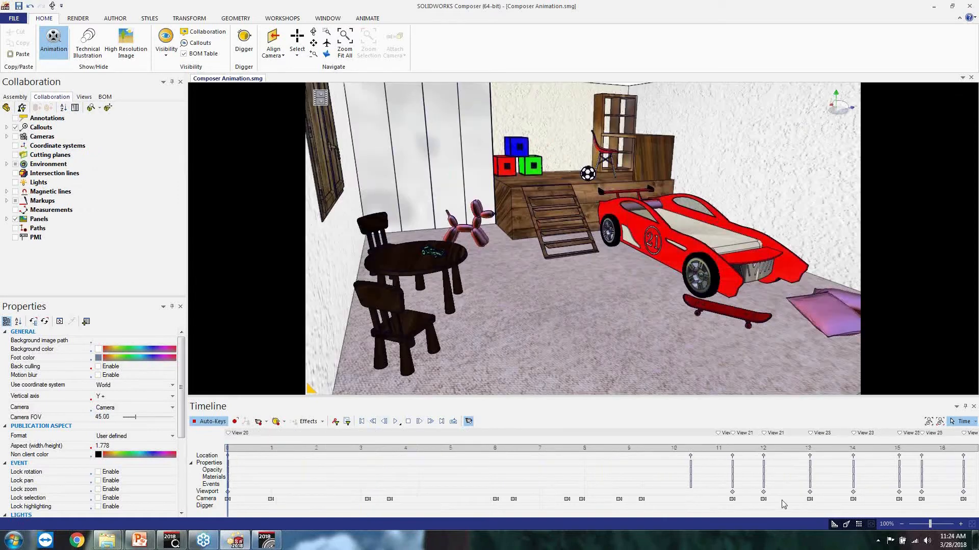
left_click(705, 507)
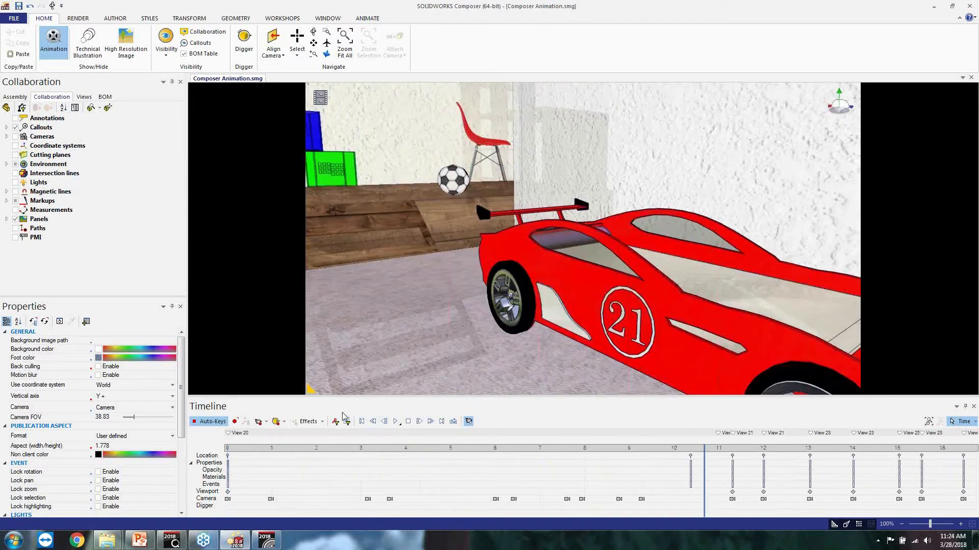
left_click(396, 421)
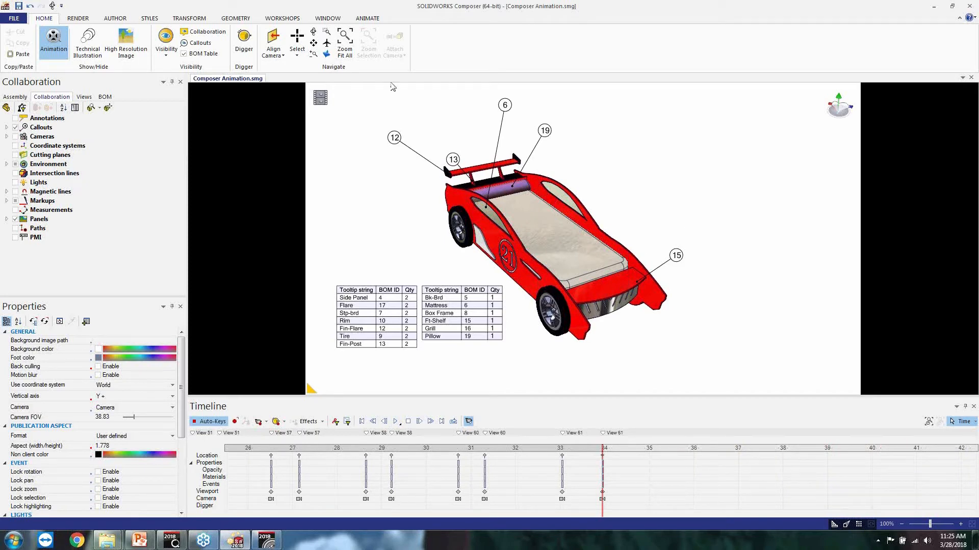
Step: Enable animation output among the multiple-image settings of the High Resolution Image workshop
left_click(136, 53)
left_click(897, 203)
left_click(829, 226)
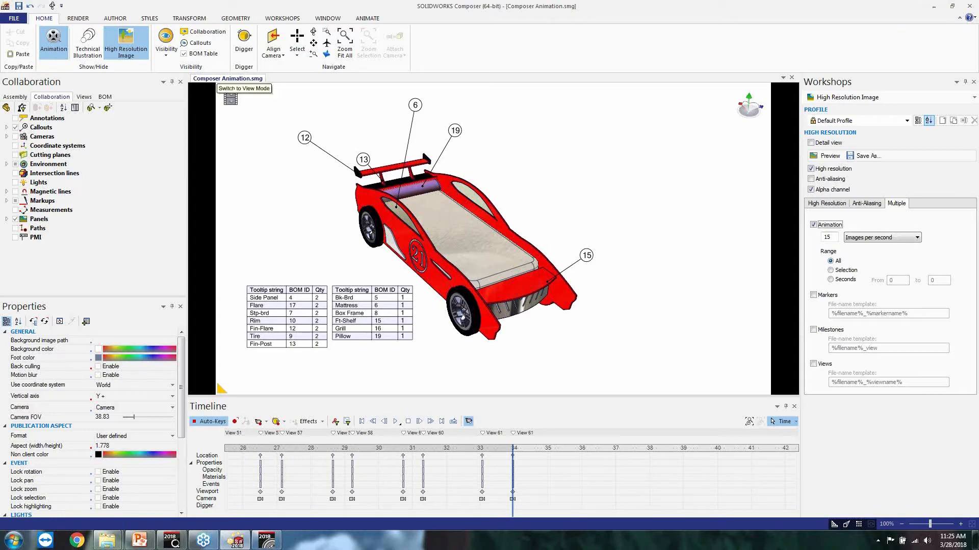
Step: Minimize Composer, switch to SOLIDWORKS Visualize with the Animation-Race-Car project, and move its window clear of the file explorer
left_click(934, 7)
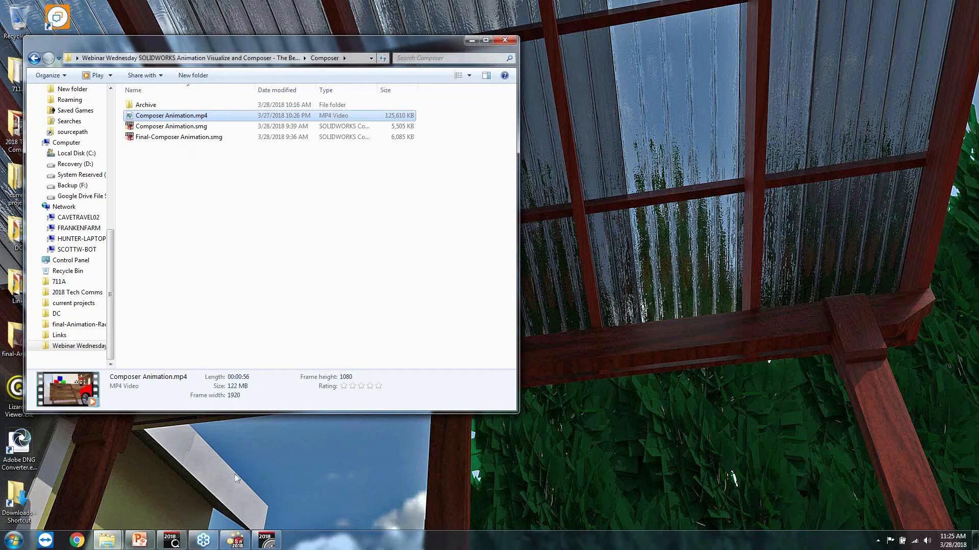
mouse_move(272, 544)
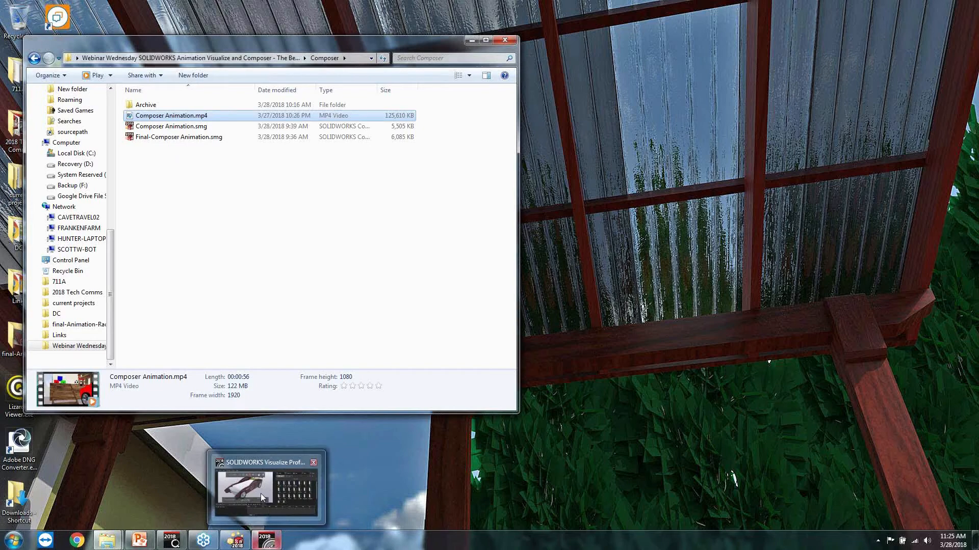
left_click(261, 493)
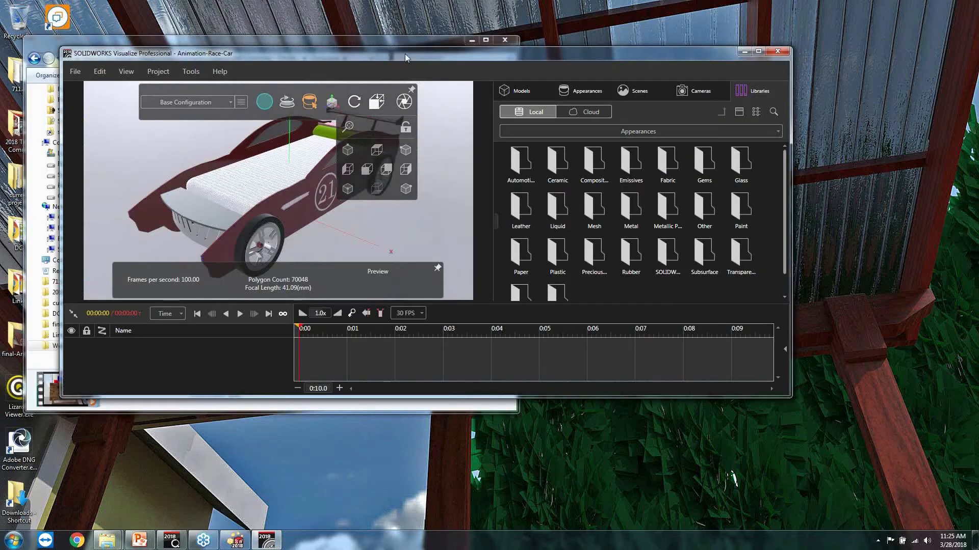
left_click_drag(402, 55, 566, 165)
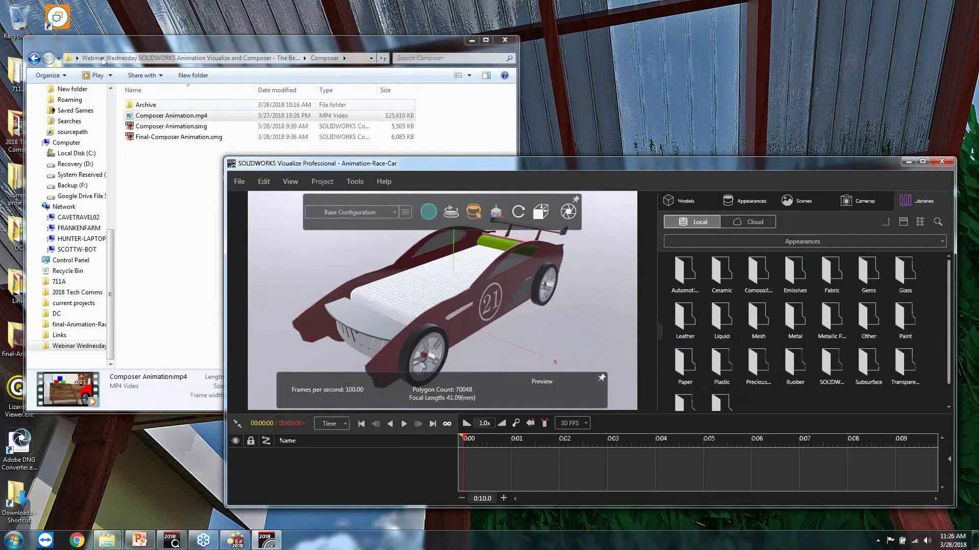
Step: Go to the webinar's Visualize folder and view the Rendering-Race Car.jpg image
left_click(36, 59)
double_click(145, 115)
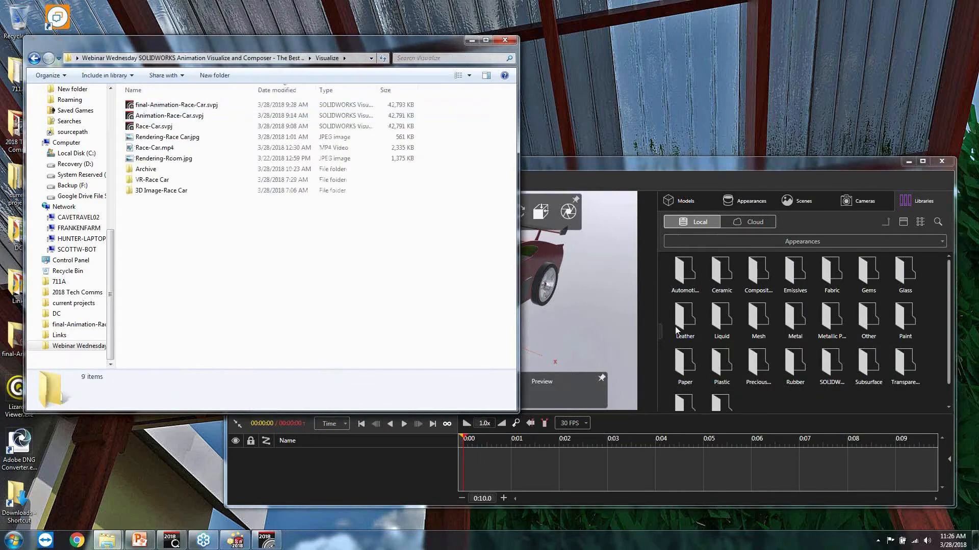
double_click(191, 137)
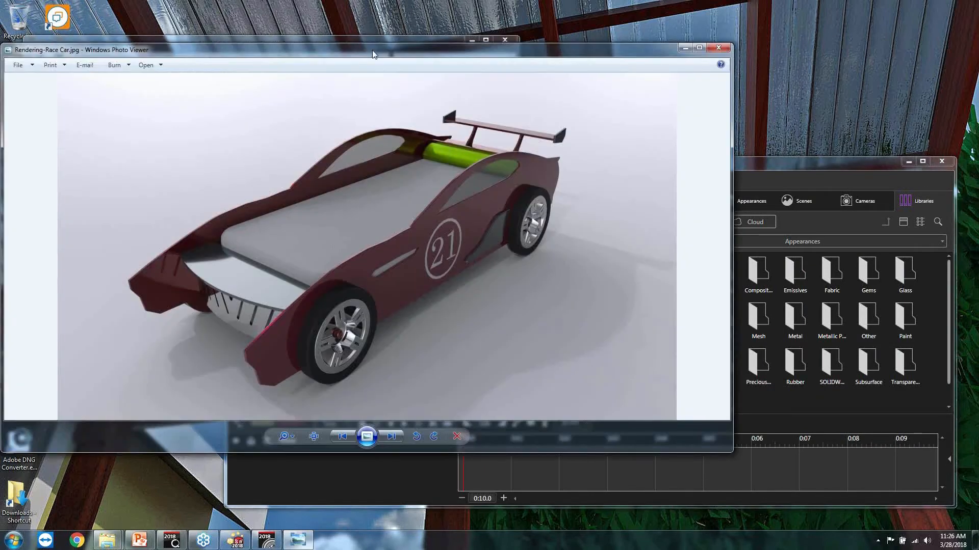
left_click_drag(372, 50, 544, 19)
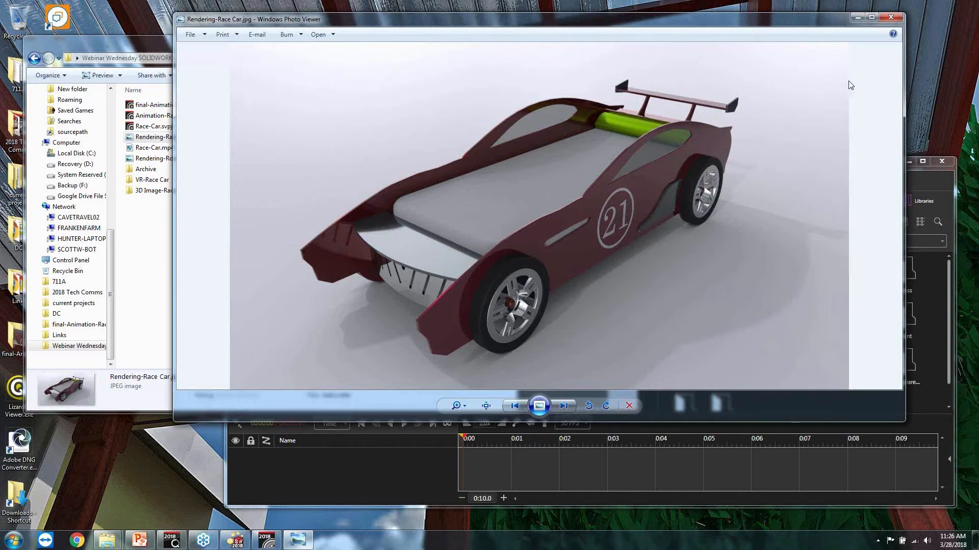
left_click(891, 17)
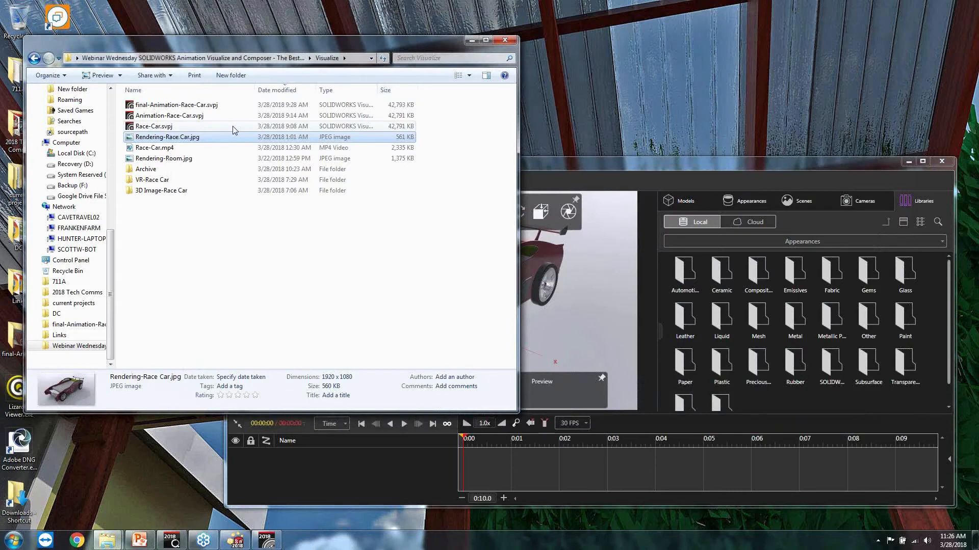
Step: View the Rendering-Room.jpg image and play the Race-Car.mp4 video
double_click(171, 158)
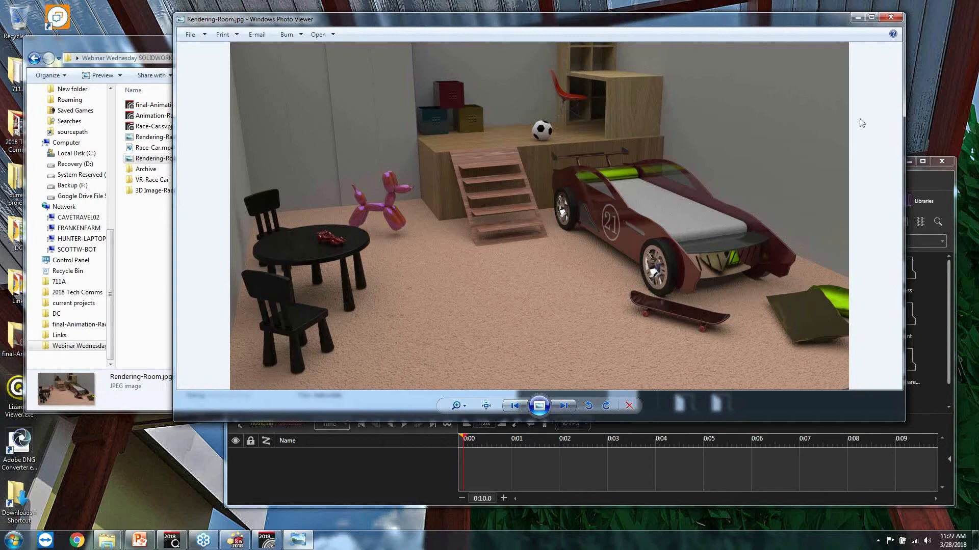
left_click(890, 17)
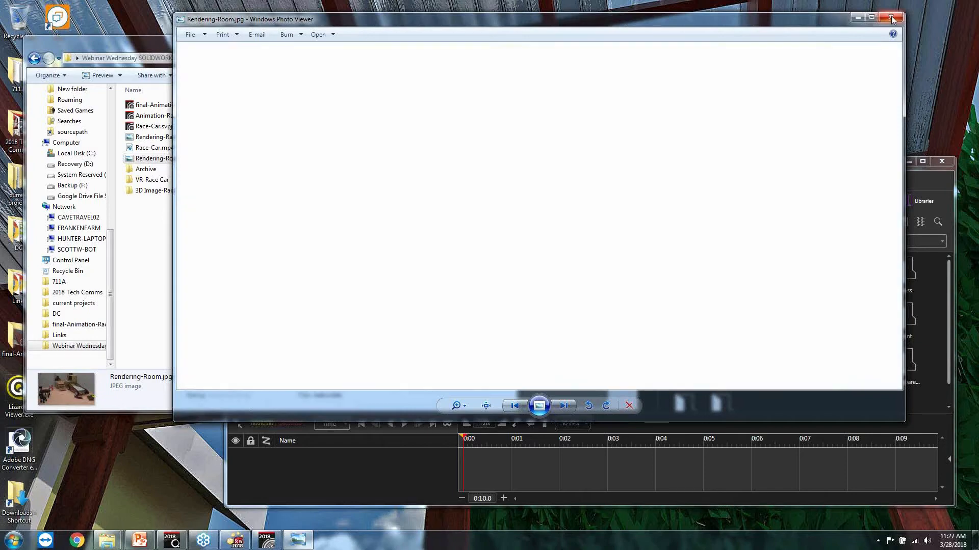
double_click(169, 147)
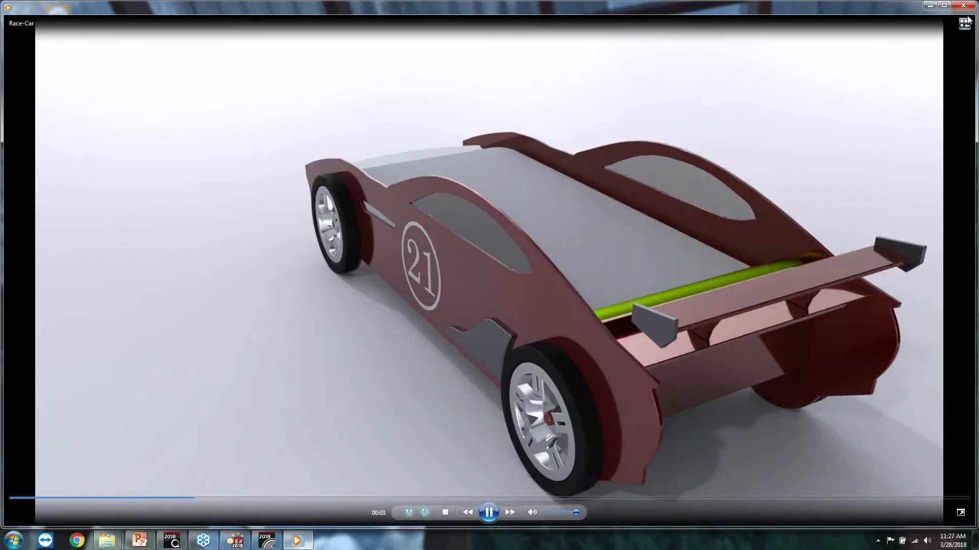
left_click(963, 5)
Step: Uncover the desktop's final animation folder and play the final-Animation-Race-Car.mp4 video from it
left_click_drag(620, 1, 749, 71)
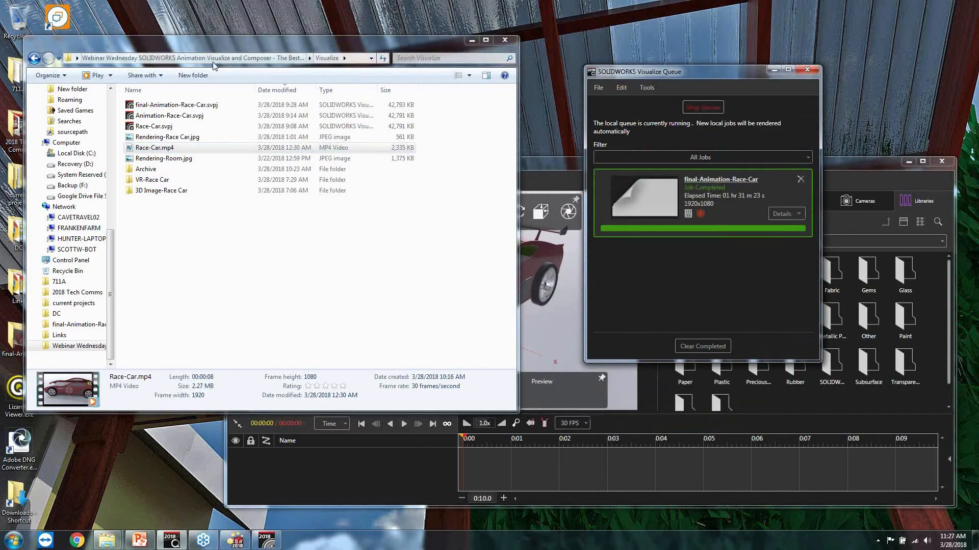
left_click_drag(213, 42, 442, 36)
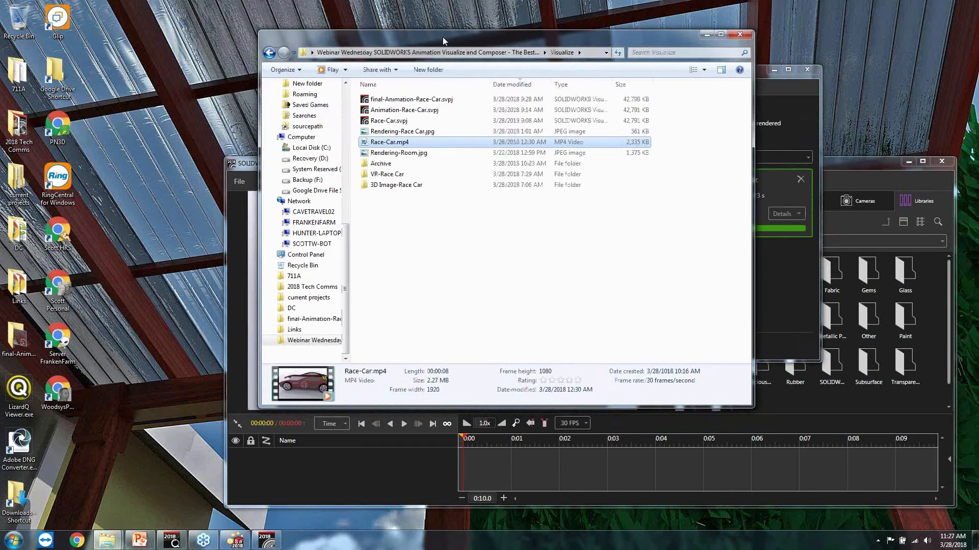
double_click(18, 337)
left_click(457, 139)
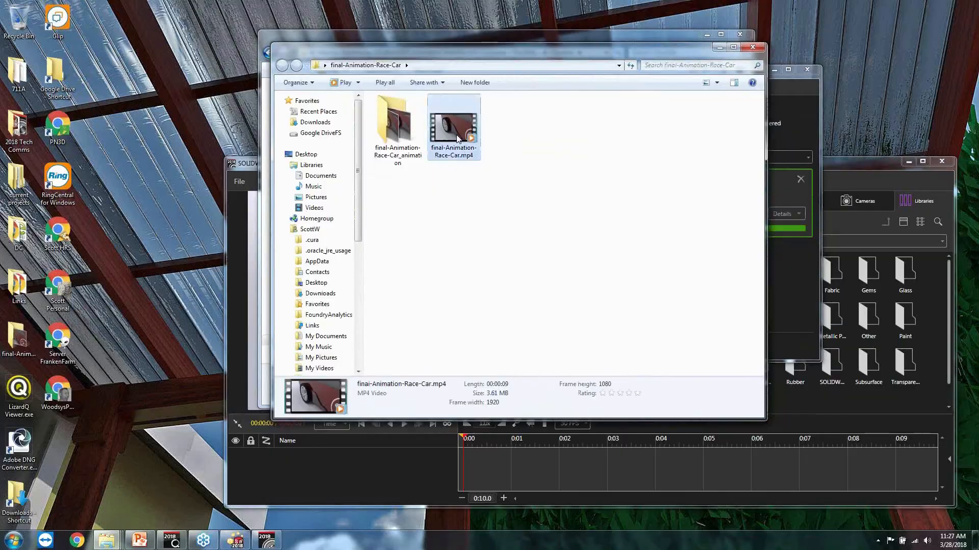
double_click(458, 137)
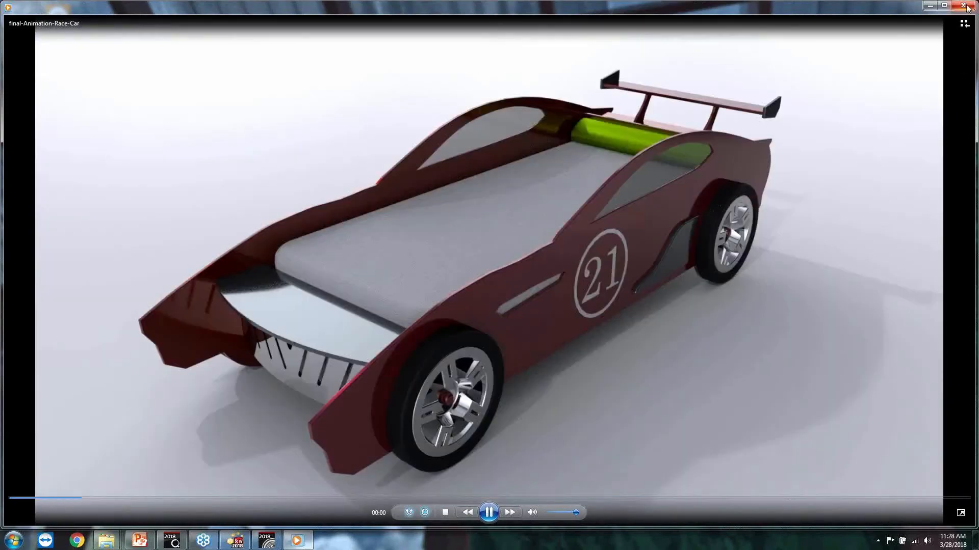
left_click(966, 6)
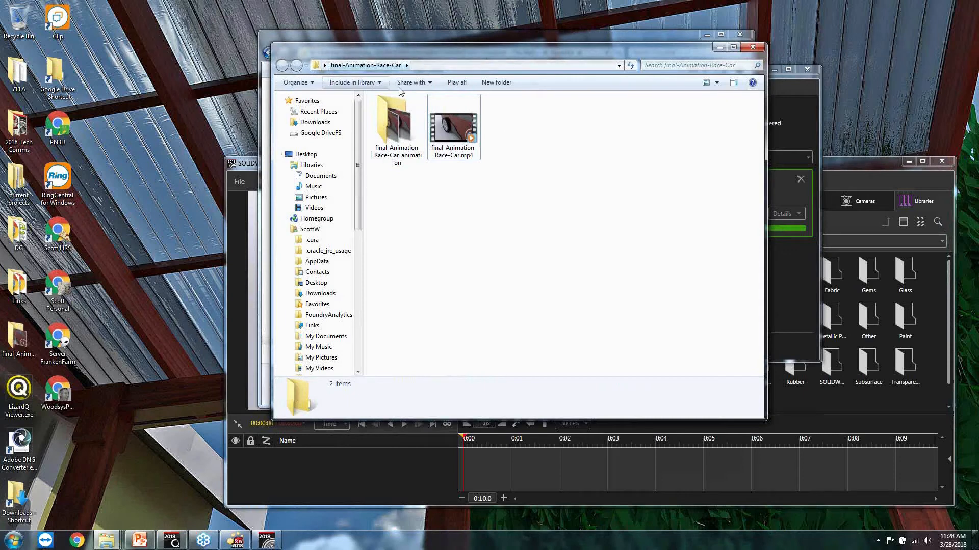
left_click(756, 48)
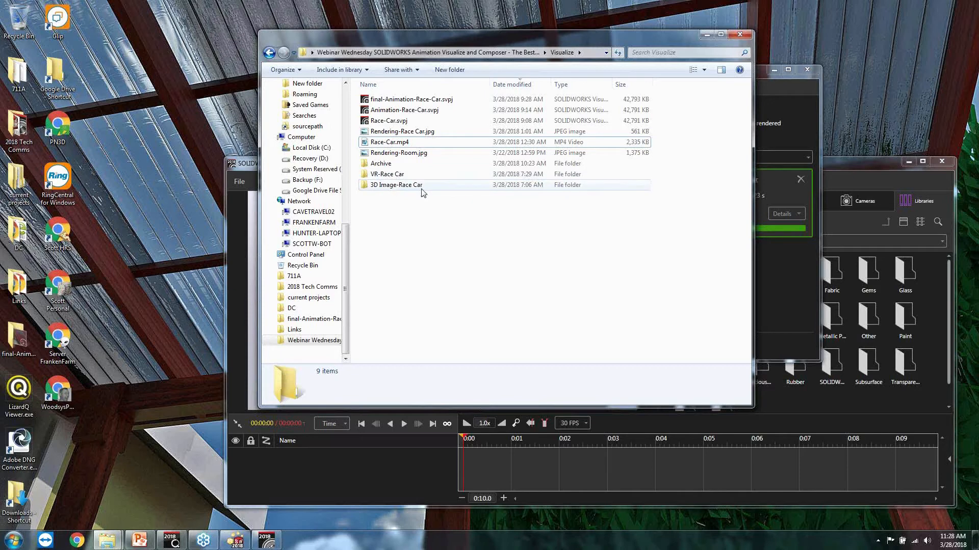
Step: Open Open.html from the 3D Image-Race Car folder in the browser and rotate the interactive race car rendering to examine it all around
left_click(398, 189)
double_click(398, 189)
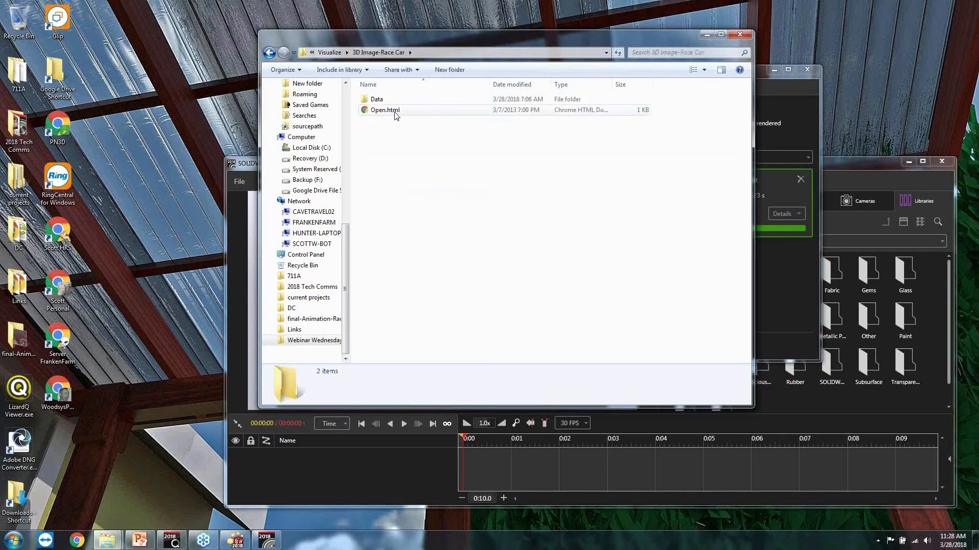
double_click(395, 111)
left_click_drag(313, 0, 344, 47)
double_click(345, 48)
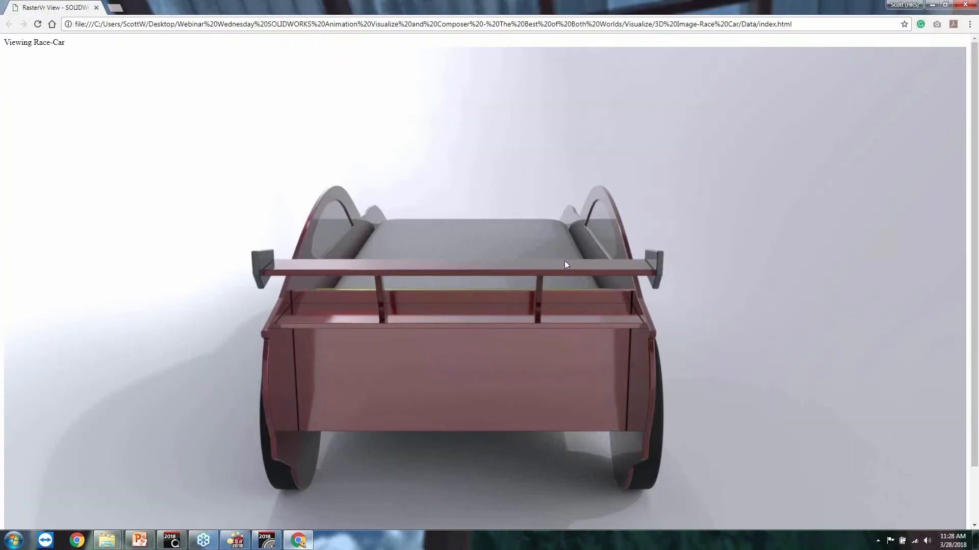
left_click_drag(389, 325, 260, 356)
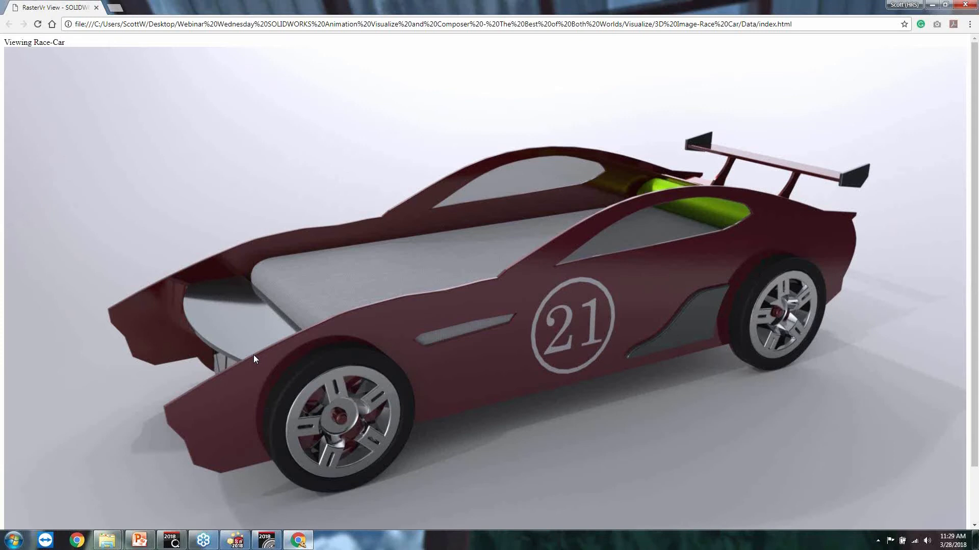
left_click_drag(350, 296, 500, 323)
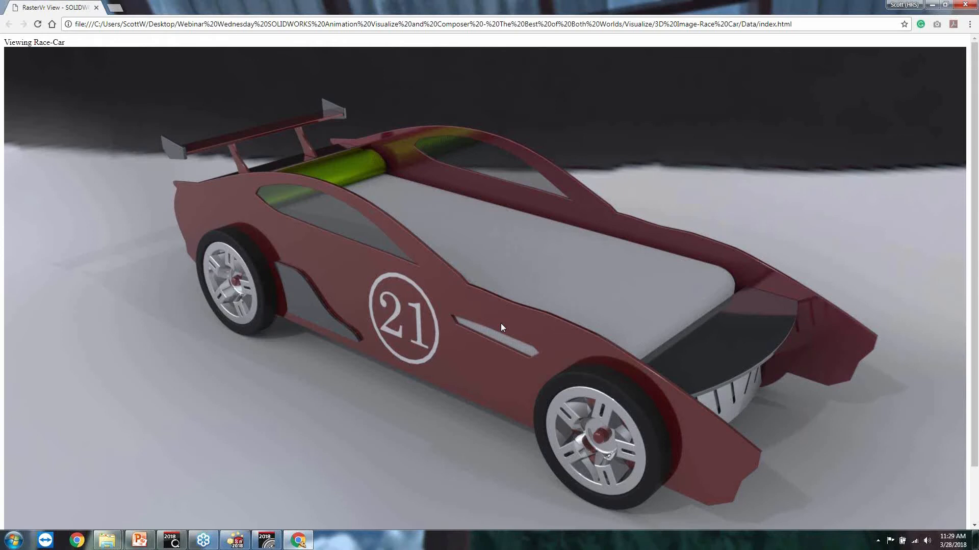
Step: Turn the interactive race car rendering toward its front, close it, and return to the Visualize folder
left_click_drag(419, 262, 392, 220)
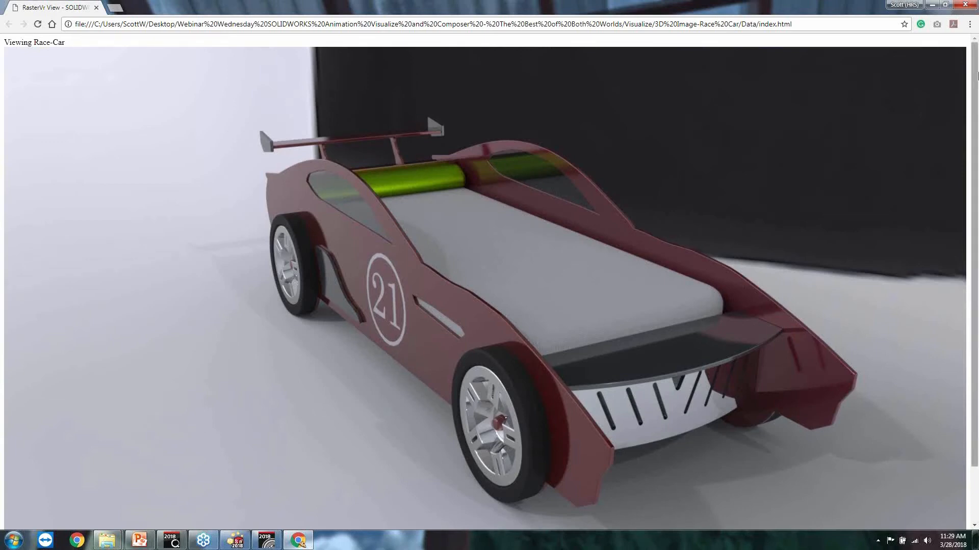
left_click(966, 6)
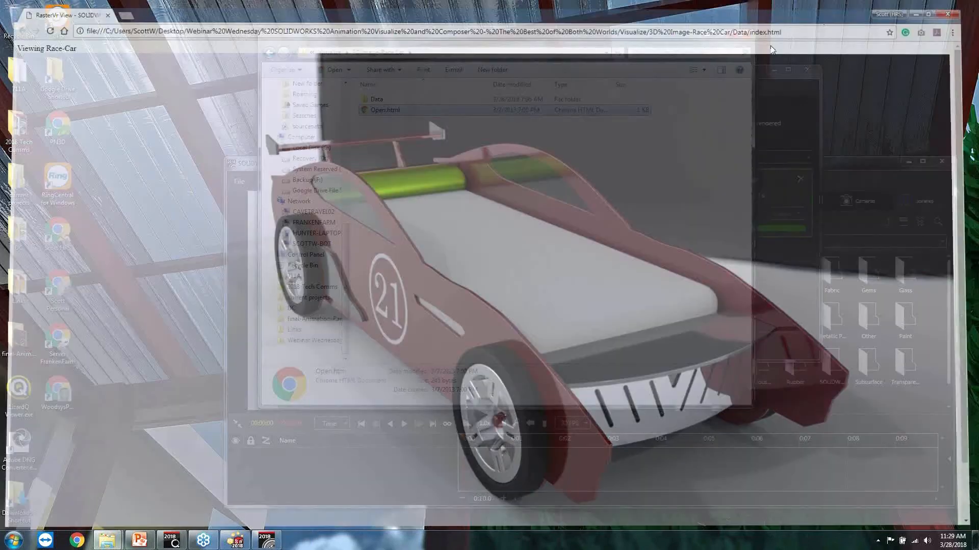
left_click(269, 53)
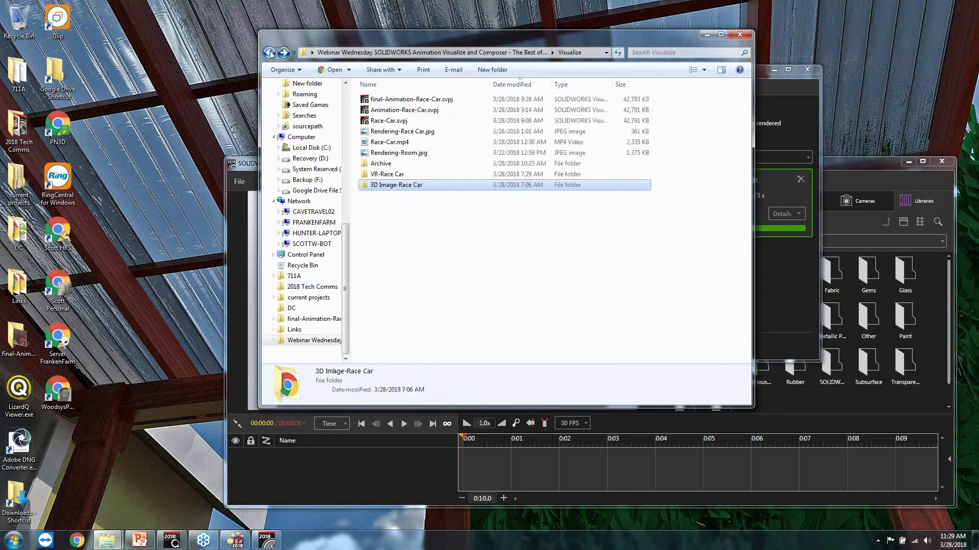
Step: Launch the panoramic output with RunMe.exe from the VR-Race Car folder, allowing its access on private networks
double_click(393, 175)
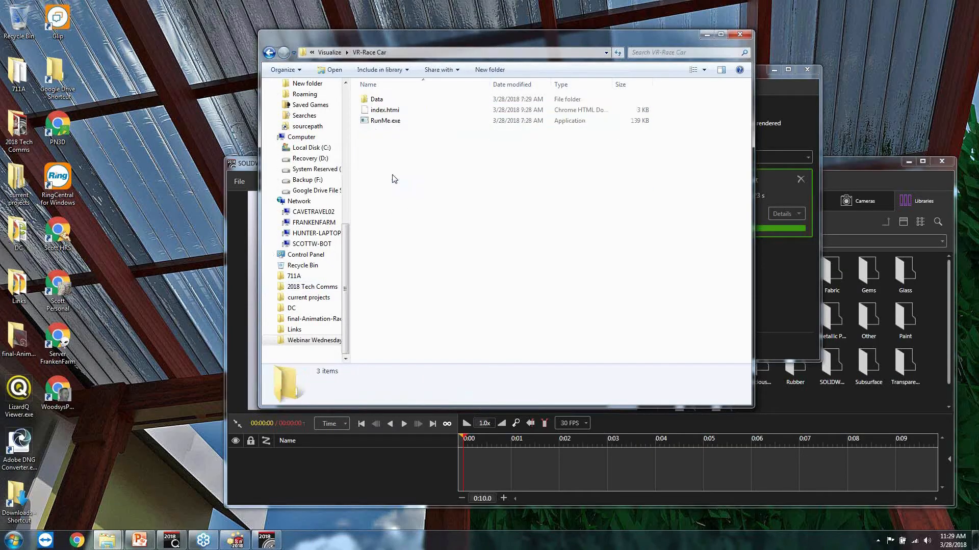
double_click(387, 122)
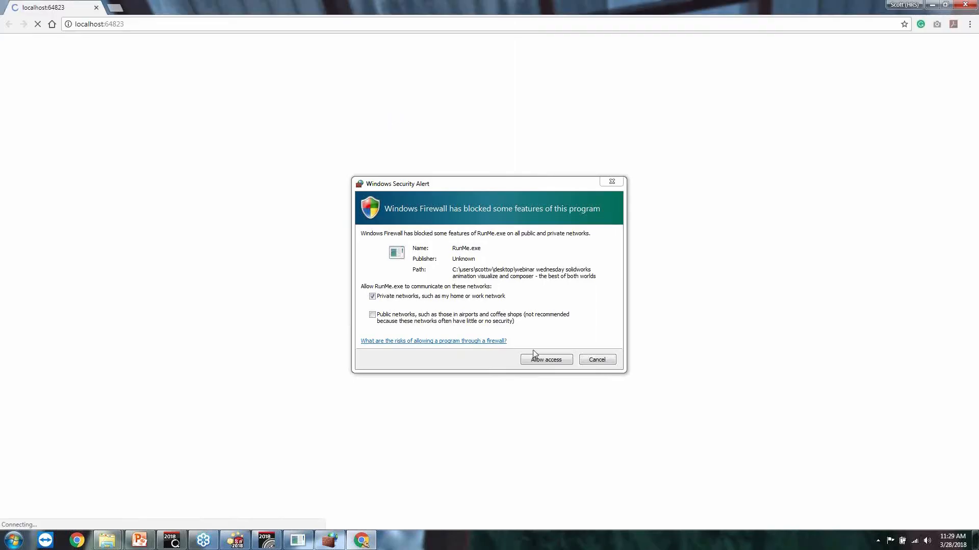
left_click(546, 359)
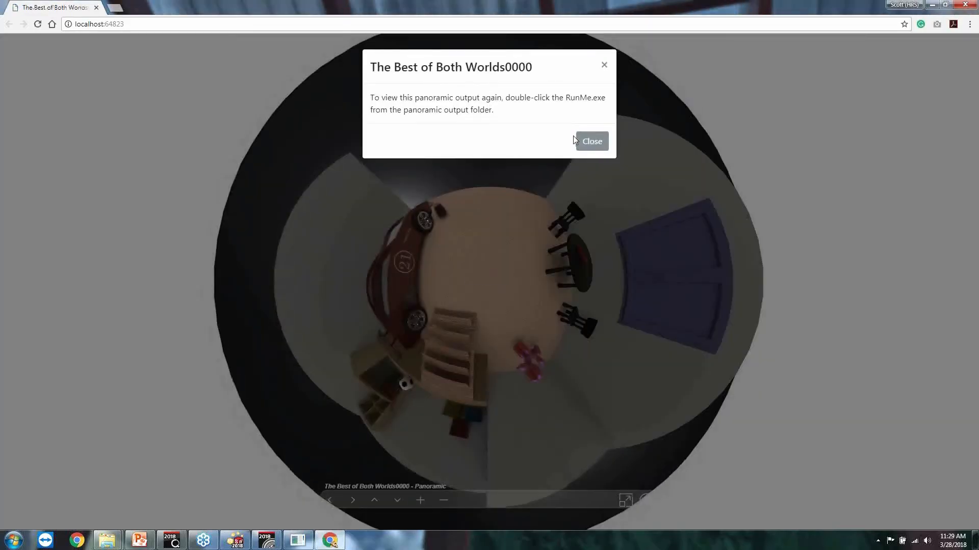
left_click(589, 141)
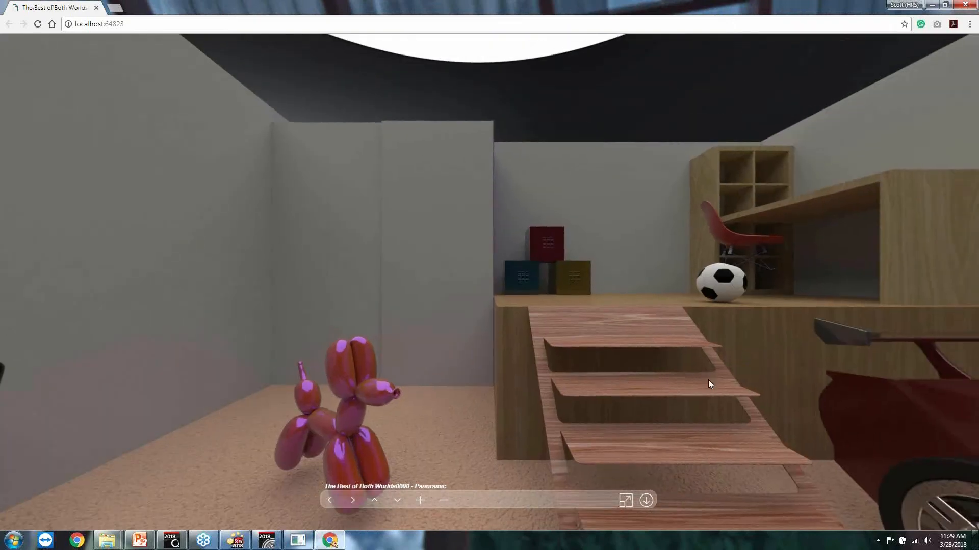
Step: Look around the panoramic room at the stairs, race car bed and balloon dog, and close the panorama
left_click_drag(642, 384, 501, 326)
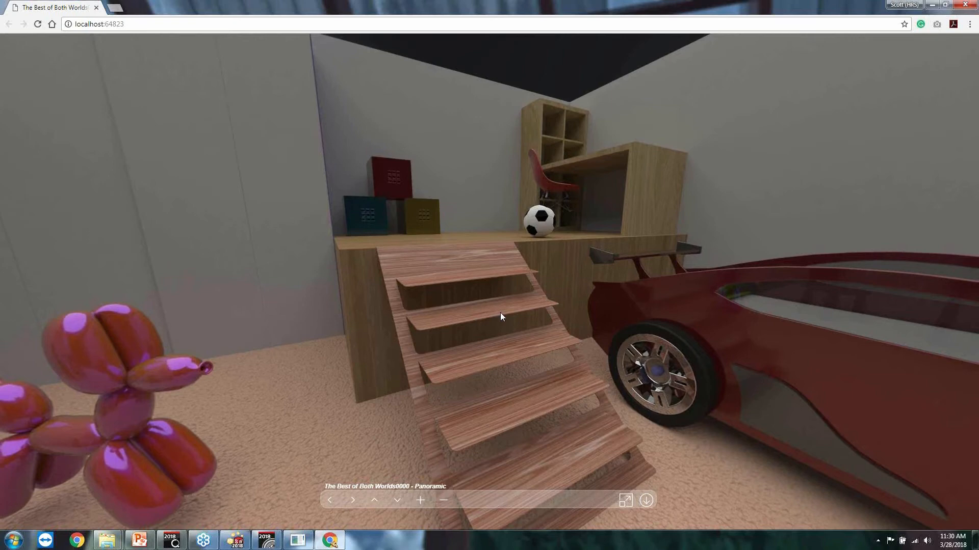
left_click_drag(644, 308, 342, 314)
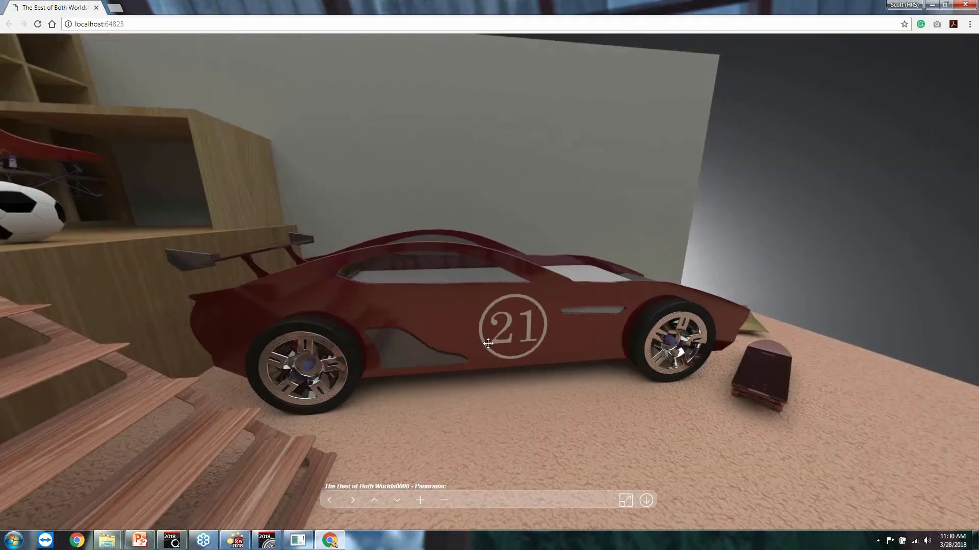
left_click_drag(490, 342, 205, 376)
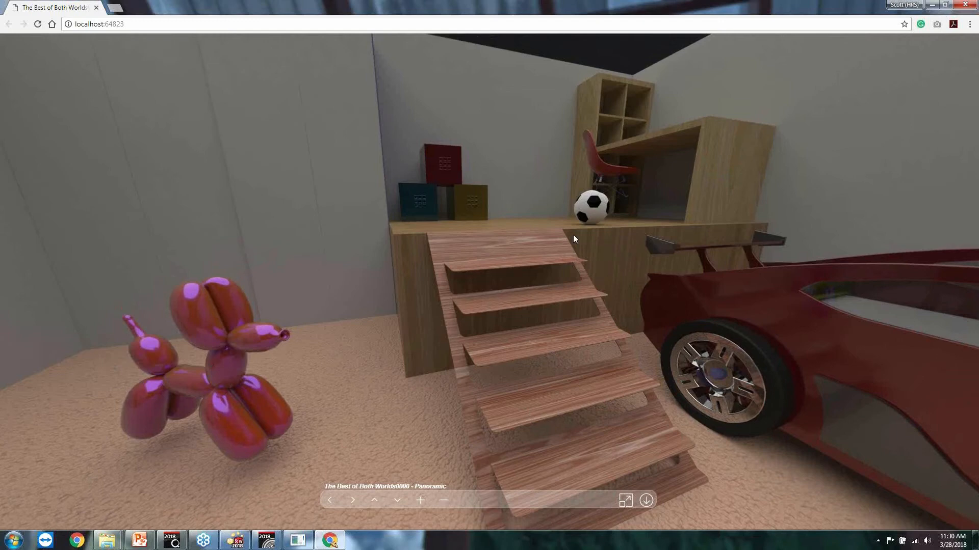
left_click_drag(534, 304, 685, 239)
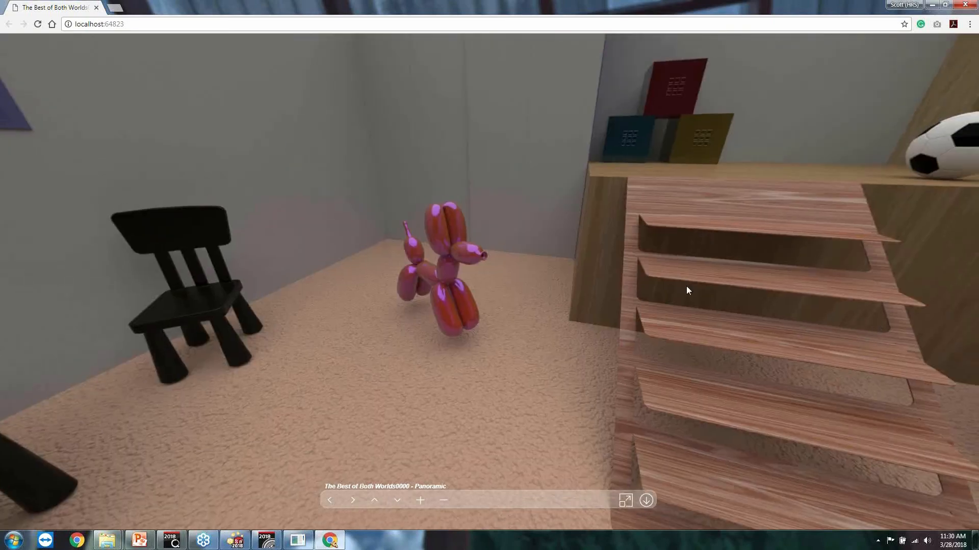
left_click(965, 5)
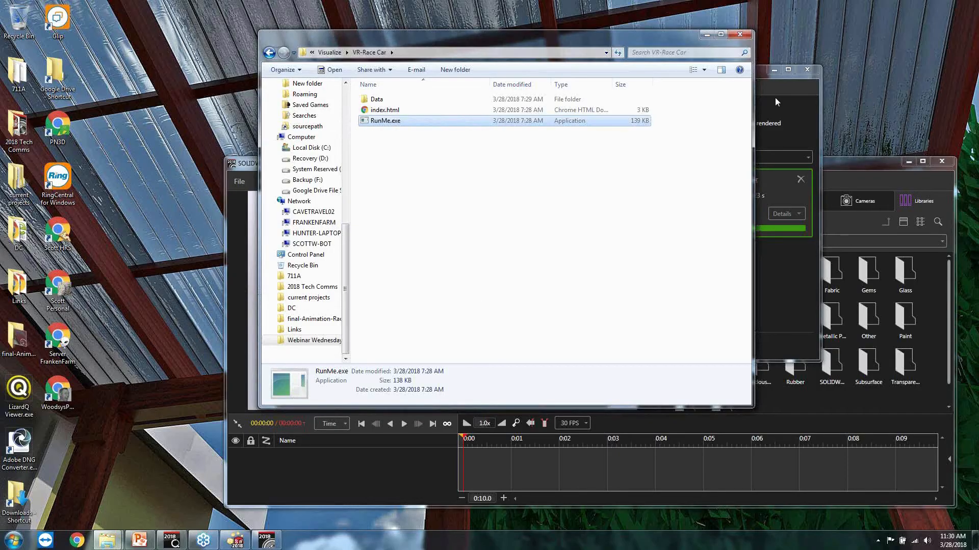
Step: Remove the final-Animation-Race-Car job from the SOLIDWORKS Visualize Queue and maximize the Visualize project window
left_click(804, 117)
left_click(799, 179)
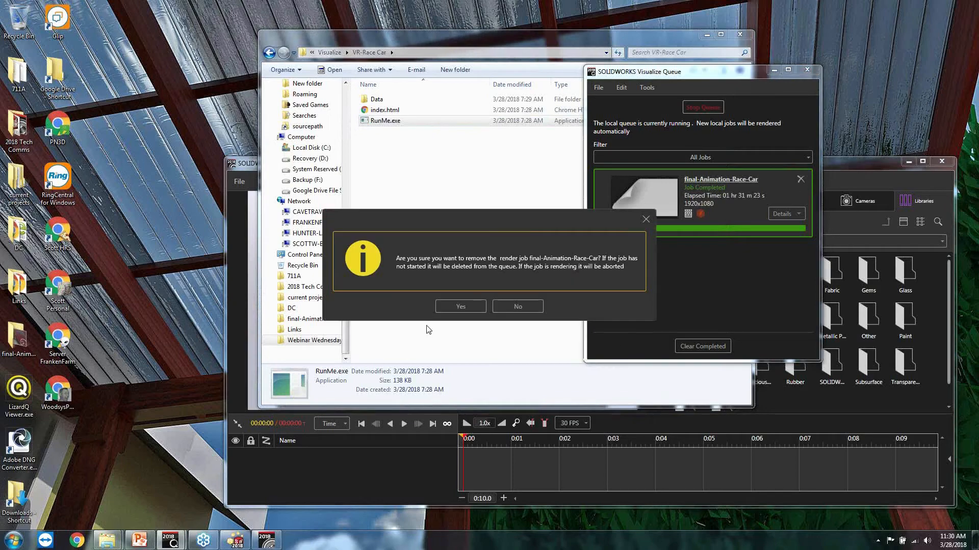
left_click(469, 306)
double_click(873, 163)
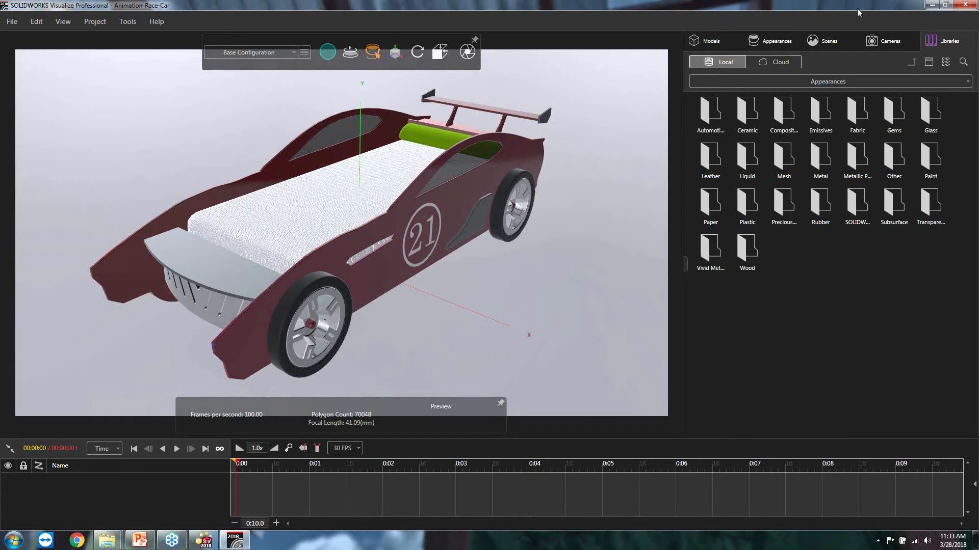
Step: Show the project's cameras, switching between Default Camera 4 and Default Camera 5, and review the commands for adding and animating cameras
left_click(882, 42)
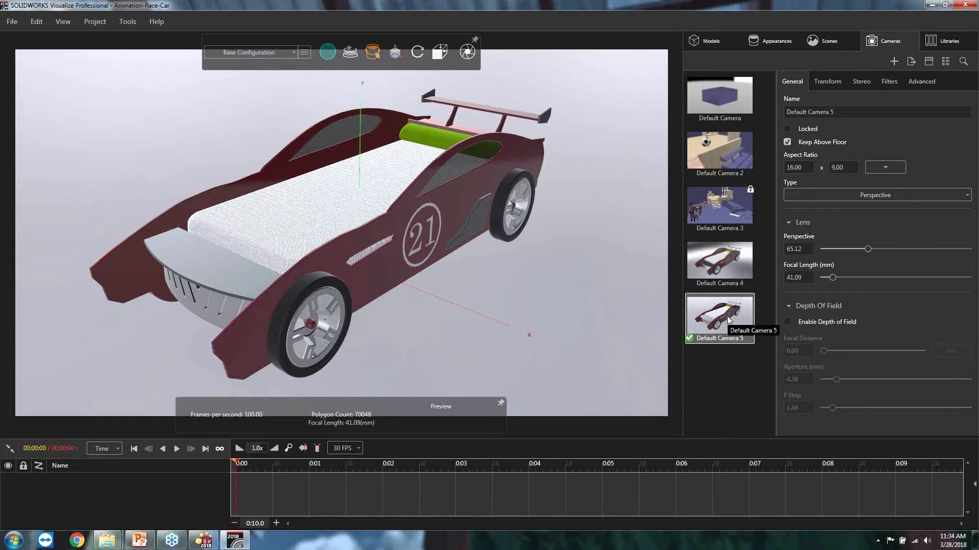
left_click(708, 259)
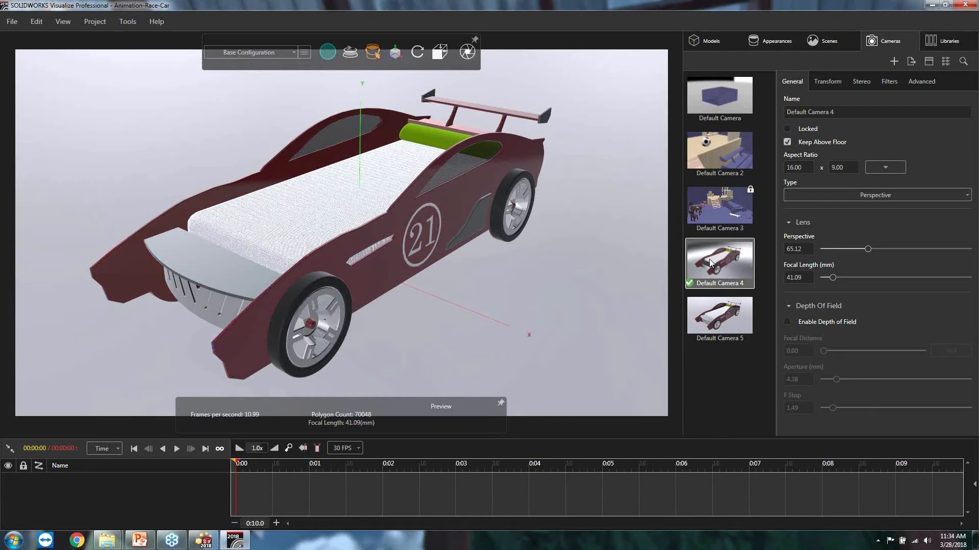
left_click(729, 322)
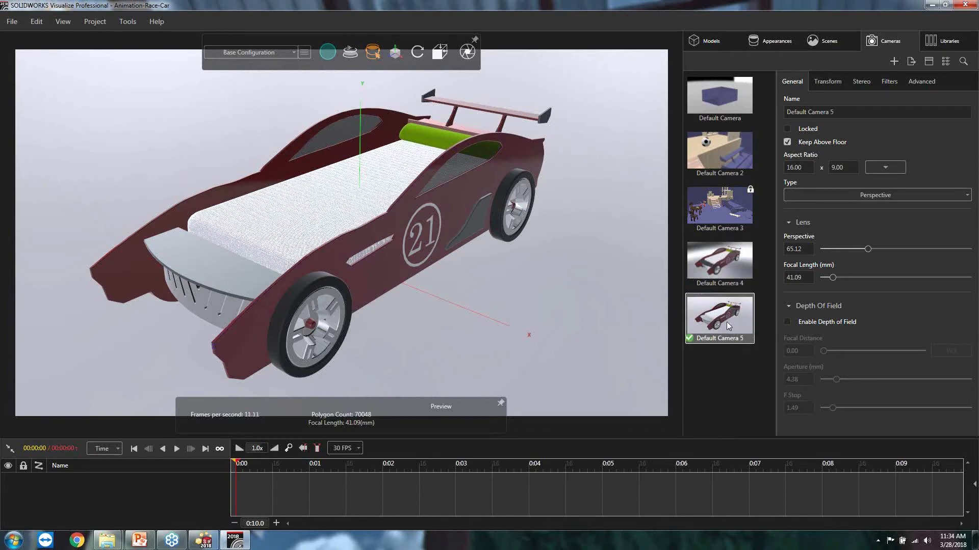
right_click(715, 263)
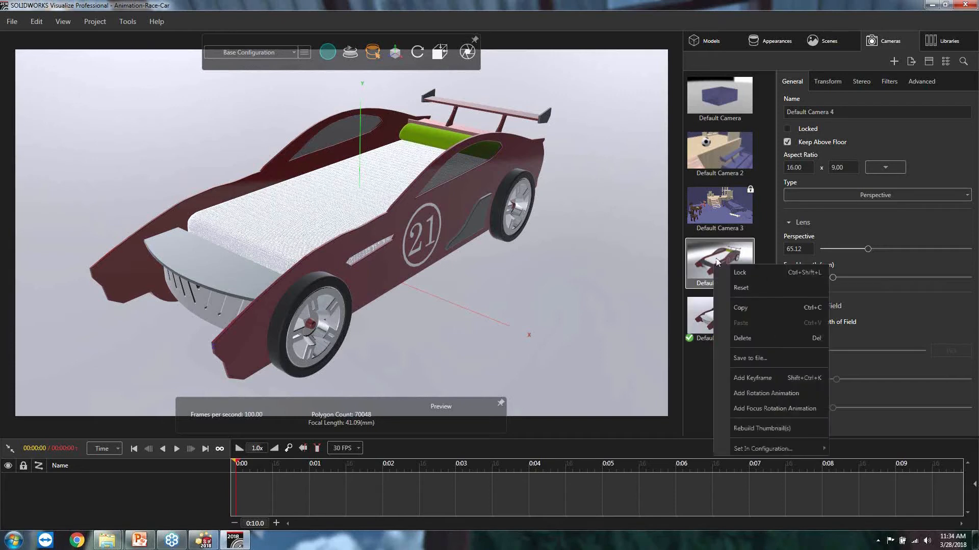
left_click(704, 361)
right_click(704, 362)
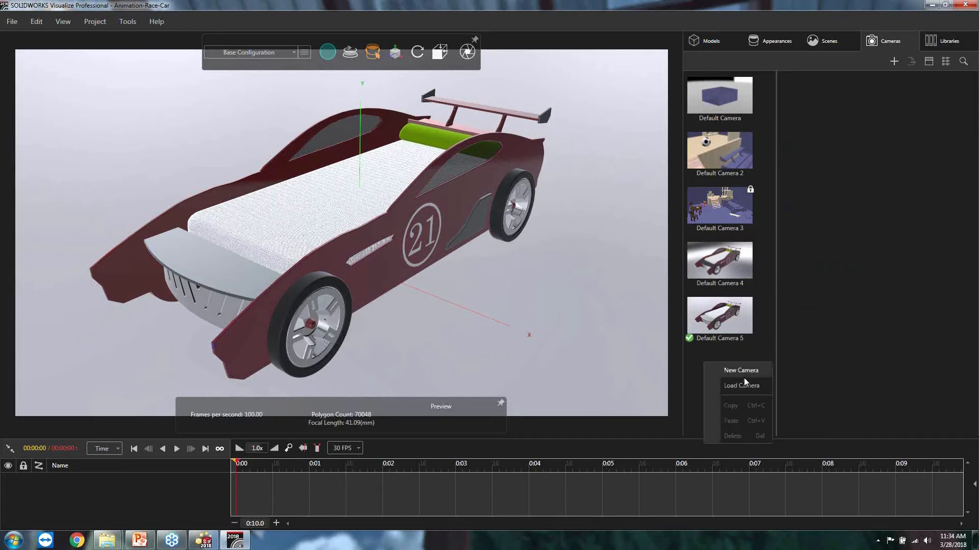
left_click(693, 368)
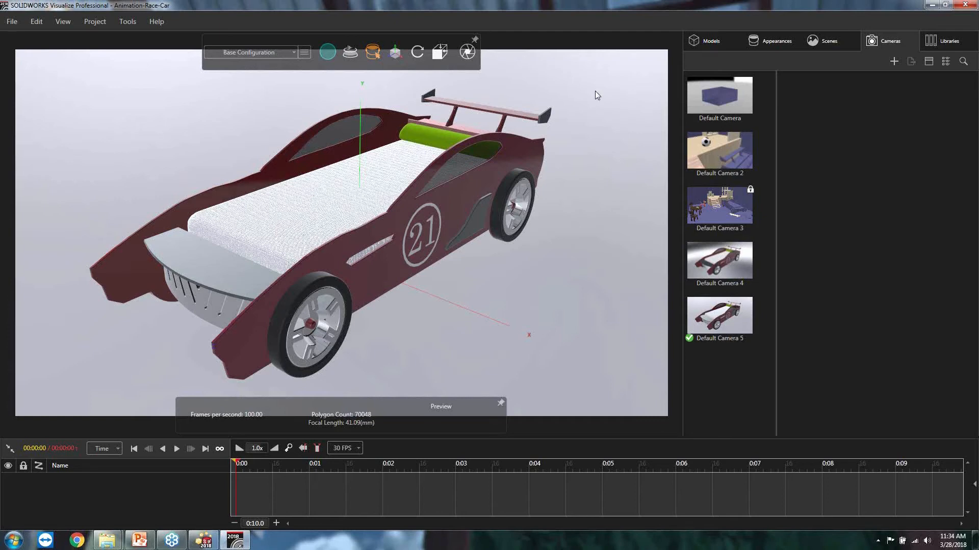
Step: Switch the object manipulation tool to its three-axis mode and review the animation and configuration commands for the rear wheel
mouse_move(395, 52)
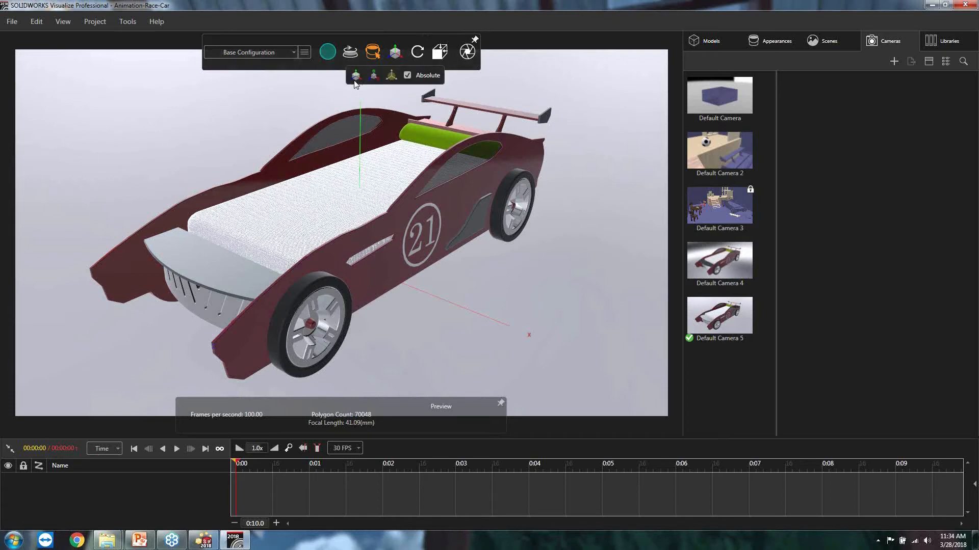
left_click(391, 76)
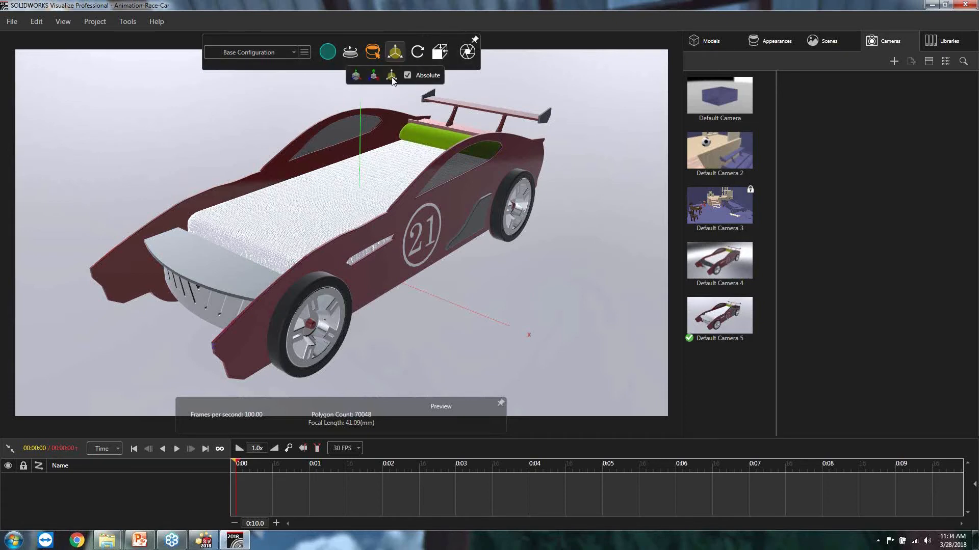
left_click(332, 312)
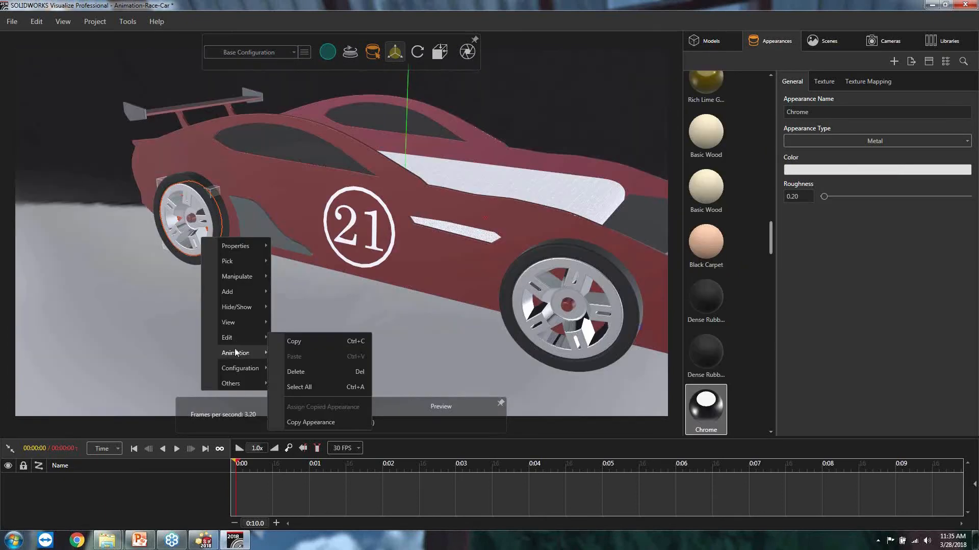
mouse_move(235, 353)
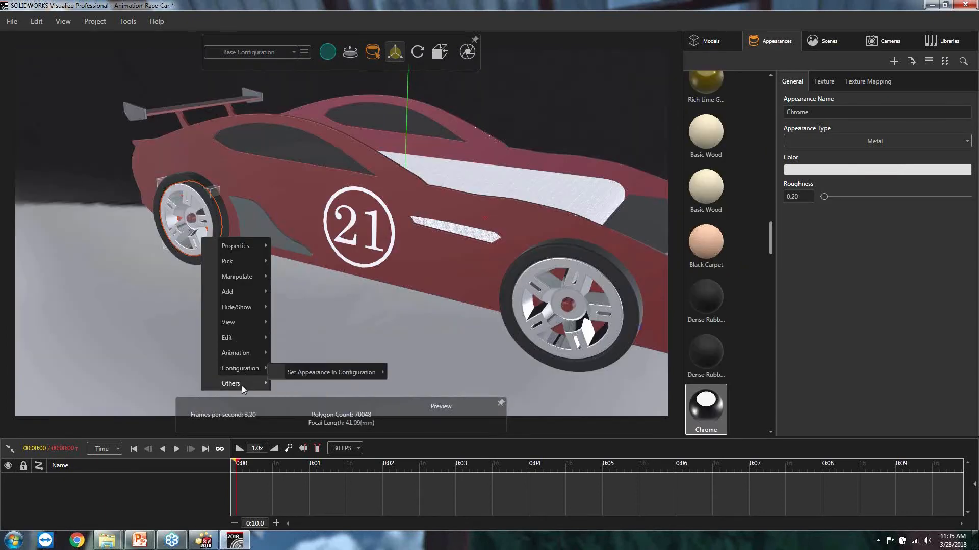
mouse_move(242, 385)
left_click(319, 324)
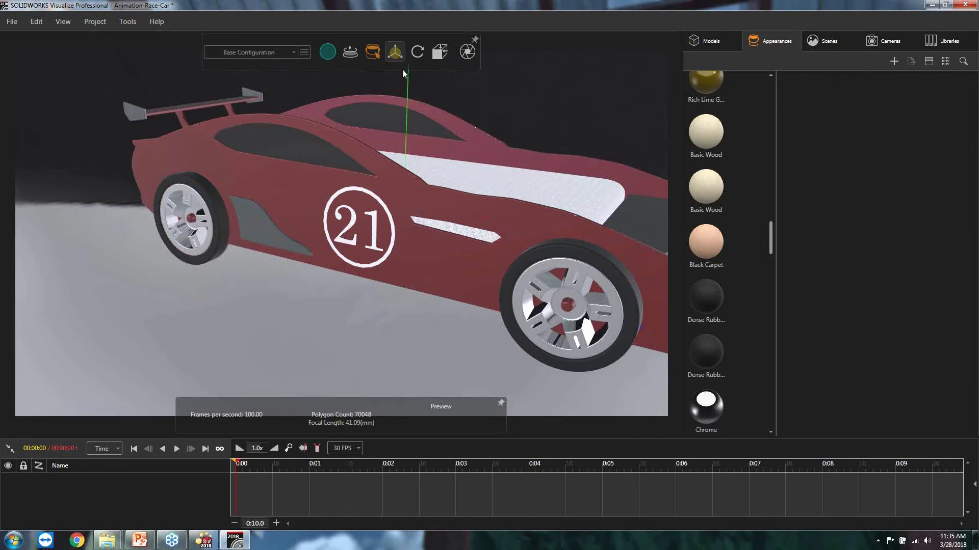
mouse_move(403, 57)
Step: Add a keyframe to Default Camera 5 at the start of the timeline and frame the whole race car bed
left_click(887, 42)
right_click(726, 318)
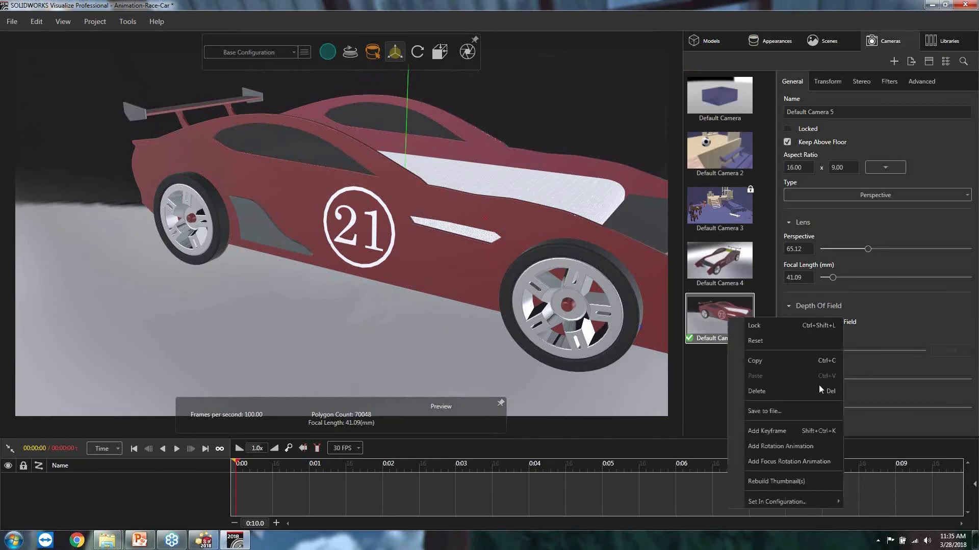
left_click(776, 430)
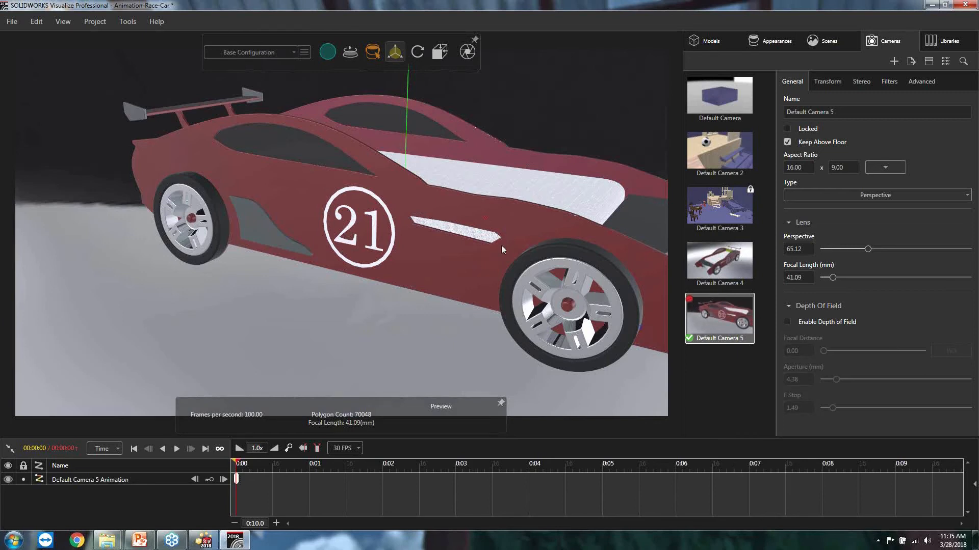
left_click_drag(500, 245, 518, 264)
middle_click_drag(476, 251, 441, 270)
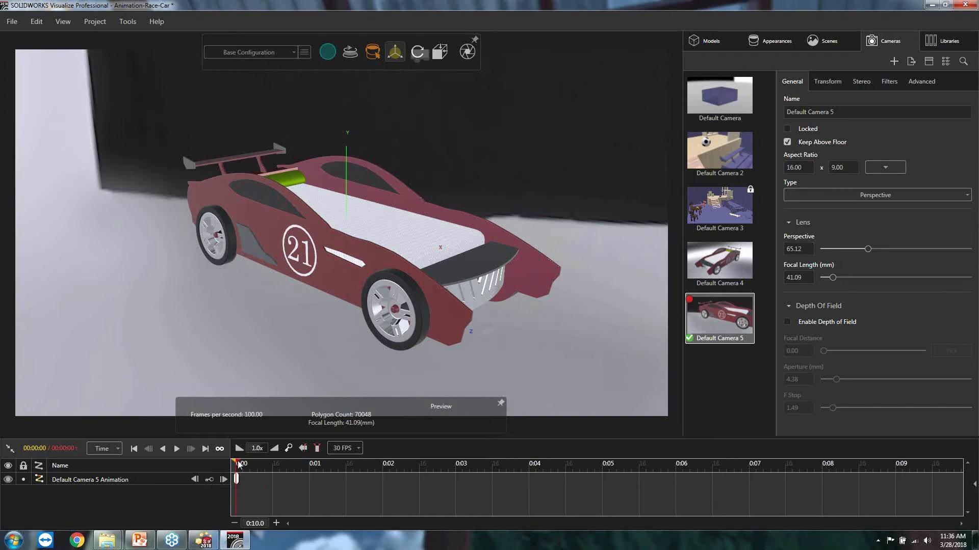
Step: Set the animation's end to 0:09 and auto-keyframe a raised front view of the bed at 0:01
mouse_move(238, 461)
left_mouse_down()
mouse_move(941, 475)
mouse_move(897, 482)
left_mouse_up()
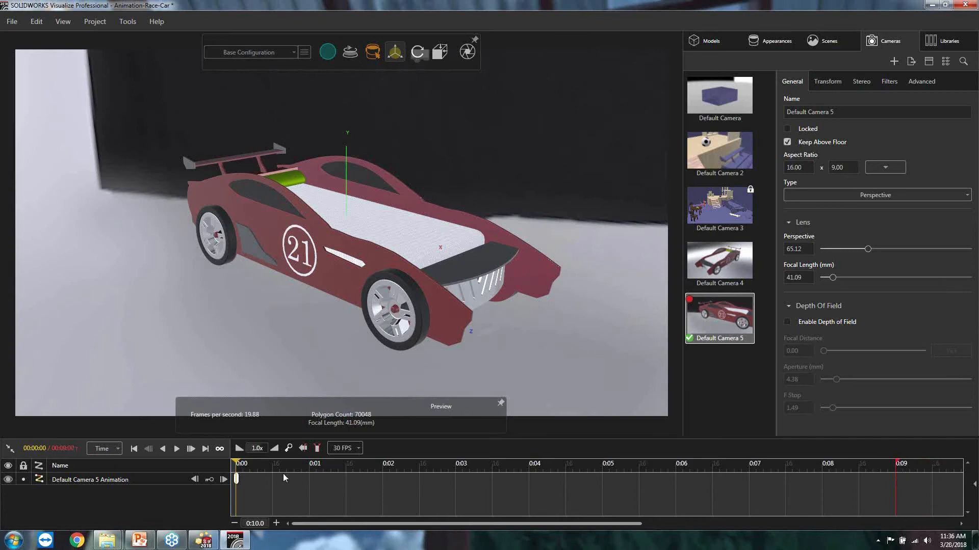
left_click_drag(236, 464, 295, 491)
left_click_drag(509, 203, 464, 238)
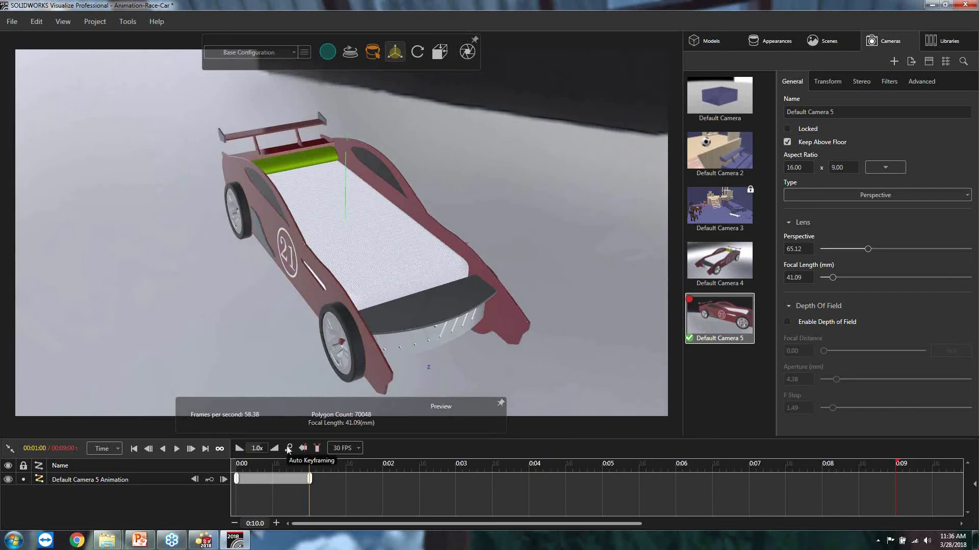
Step: Replace Default Camera 5's keyframe at 0:01 with one that holds the starting view
mouse_move(310, 465)
left_mouse_down()
mouse_move(237, 469)
mouse_move(310, 468)
left_mouse_up()
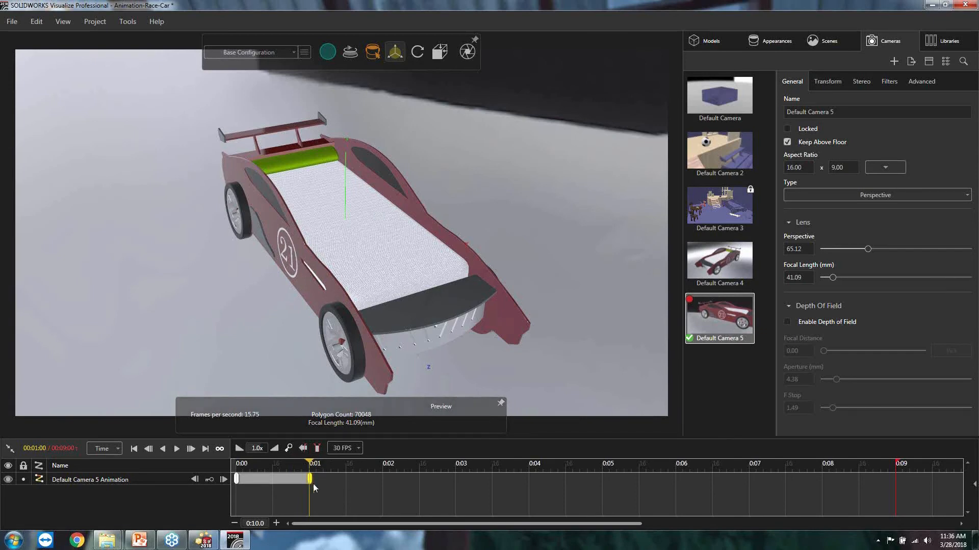
key("Delete")
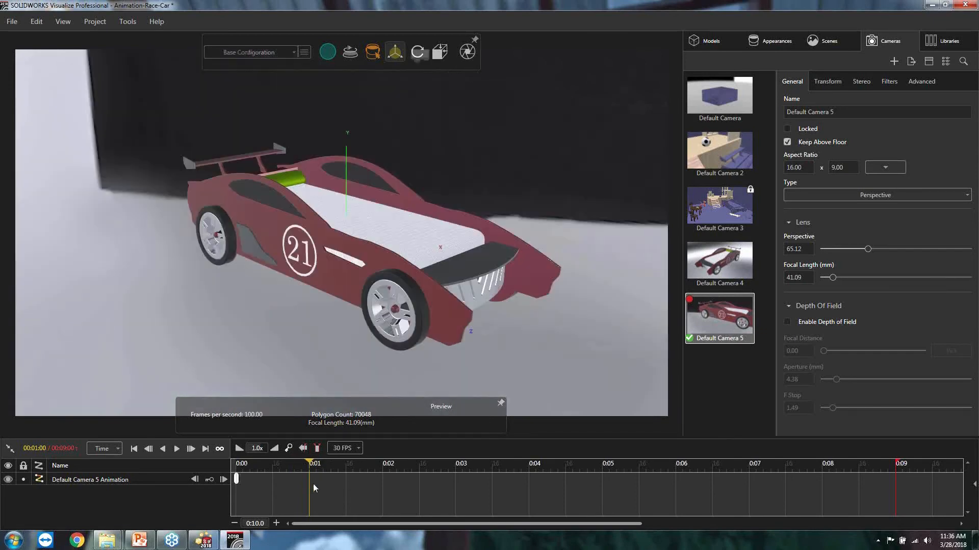
left_click(209, 479)
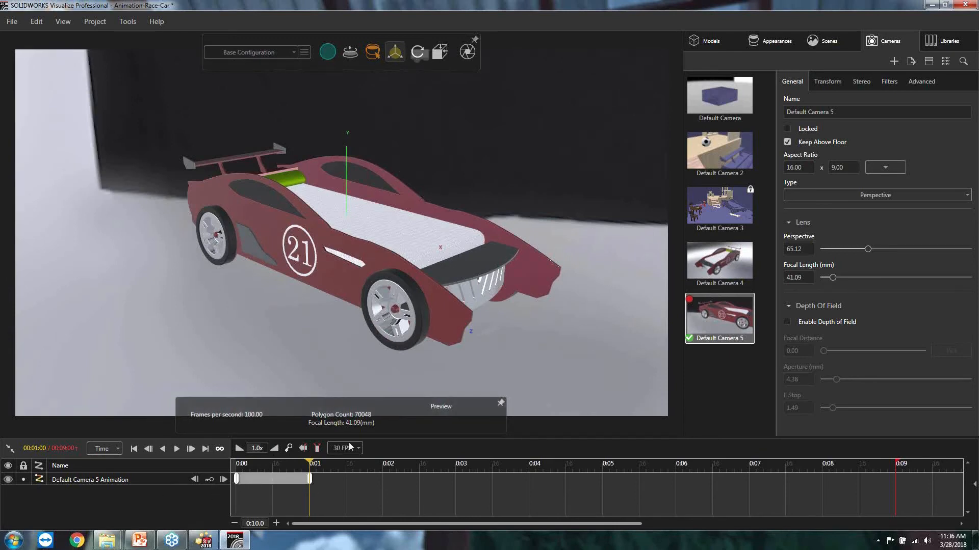
Step: Keyframe a close-up of the rear wheel for Default Camera 5 at about 0:03 and rewind the timeline to the start
left_click_drag(356, 474, 458, 470)
middle_click_drag(195, 237, 458, 316)
scroll(194, 249, "up", 6)
left_click_drag(343, 261, 360, 280)
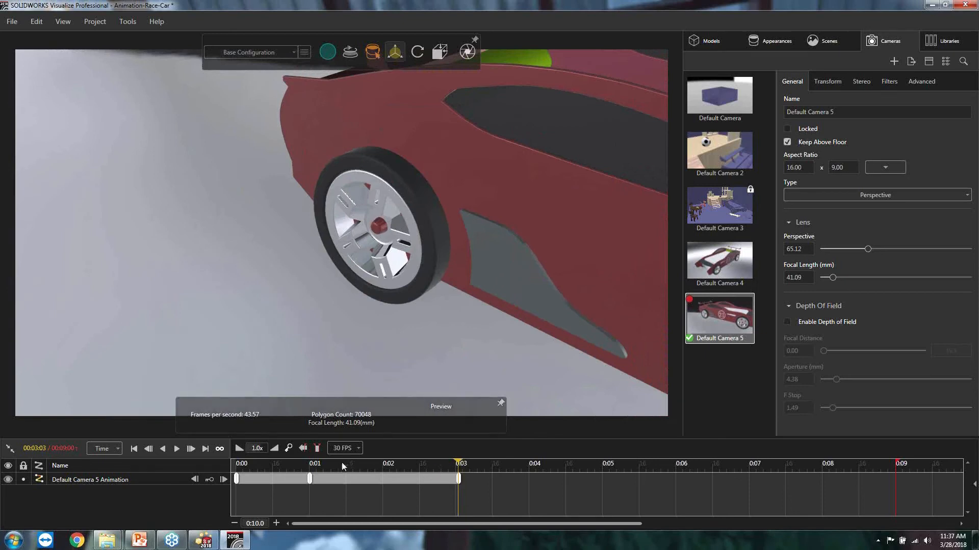
left_click_drag(458, 463, 222, 456)
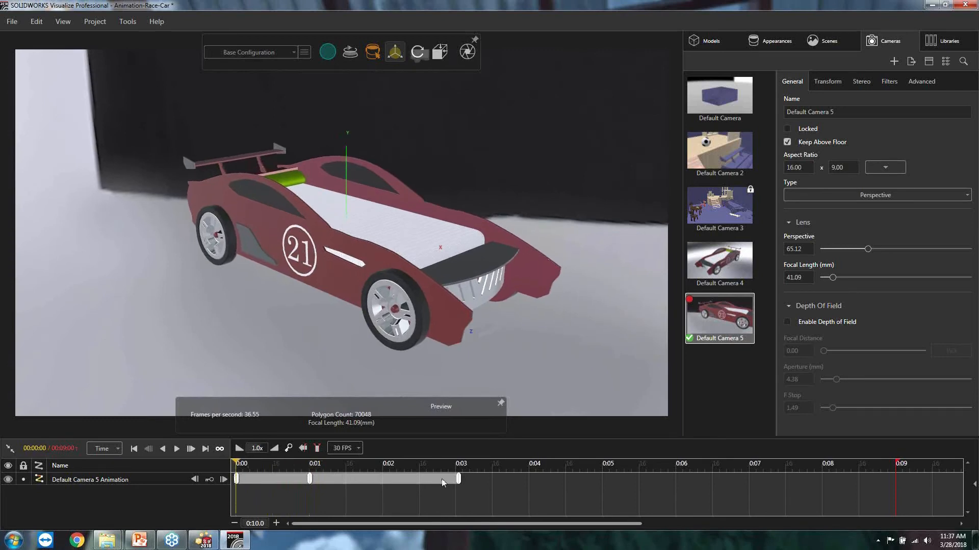
Step: Duplicate Default Camera 5's keyframes at 0:00, 0:01 and 0:03 so the camera can hold each view
left_click_drag(235, 464, 326, 465)
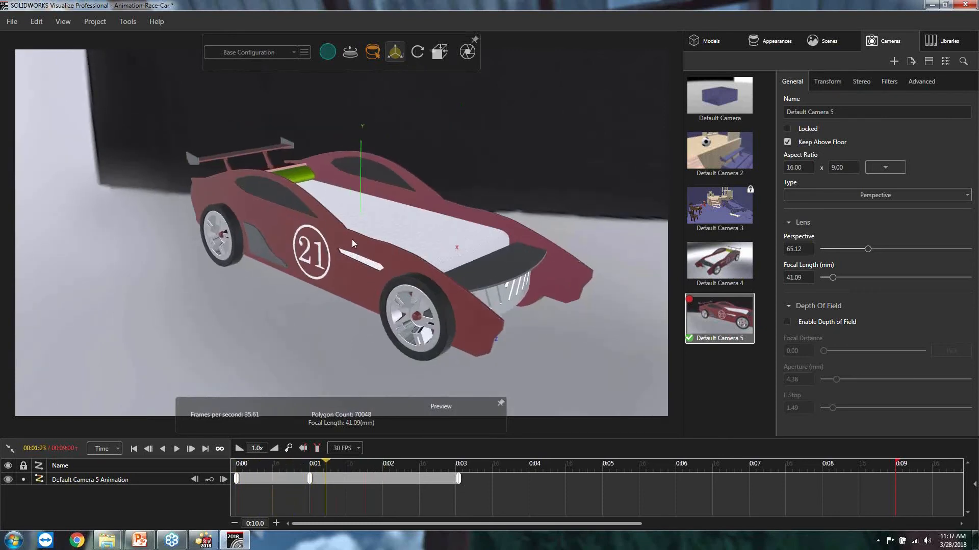
left_click(237, 479)
right_click(238, 481)
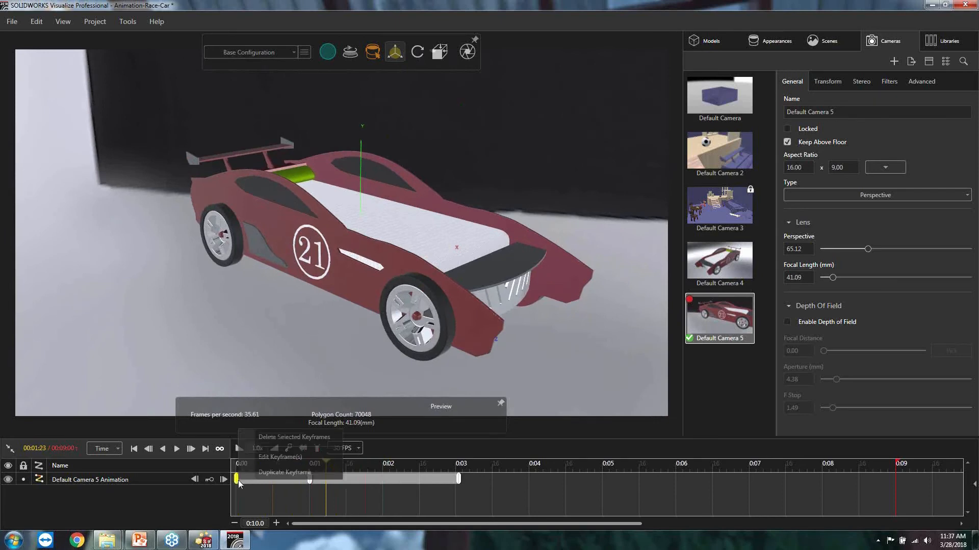
left_click(283, 472)
left_click(310, 479)
right_click(311, 478)
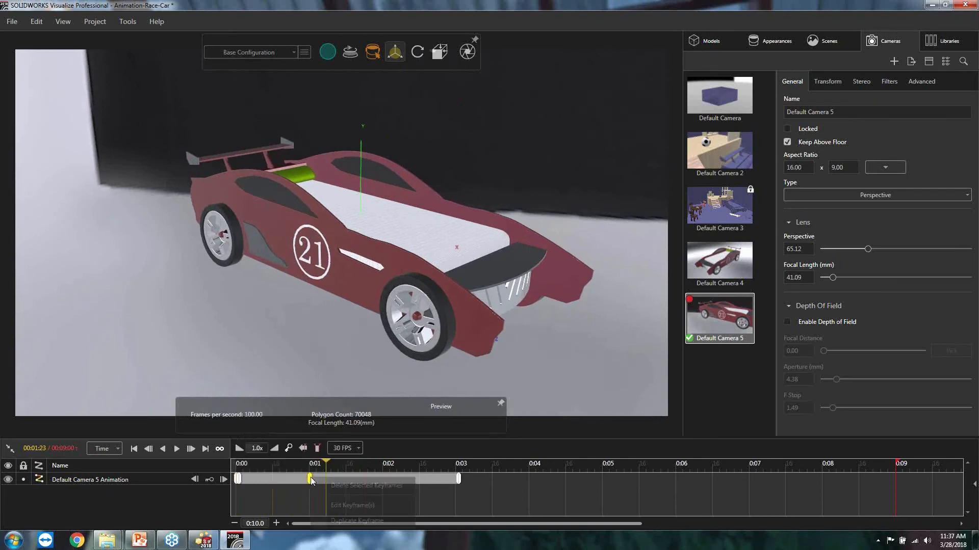
left_click(365, 521)
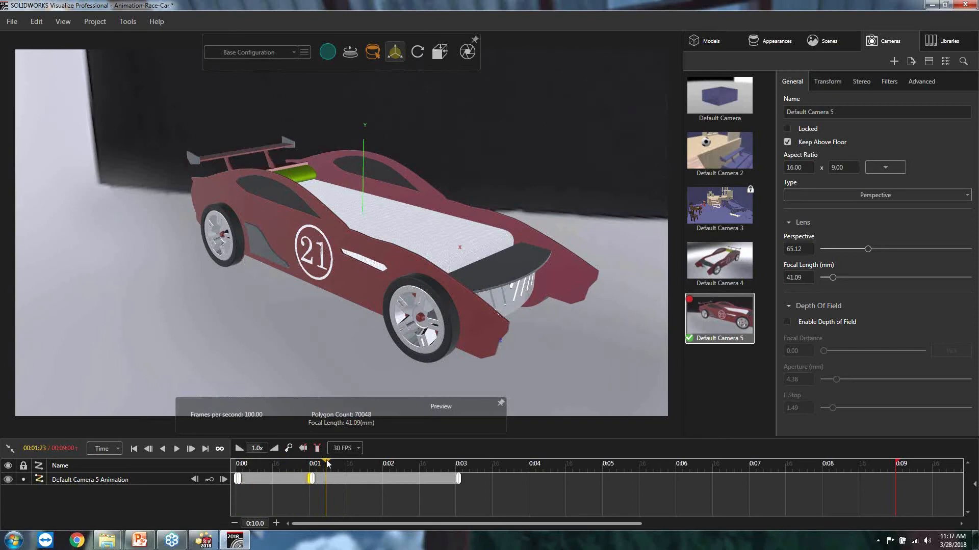
left_click_drag(328, 465, 460, 469)
right_click(459, 479)
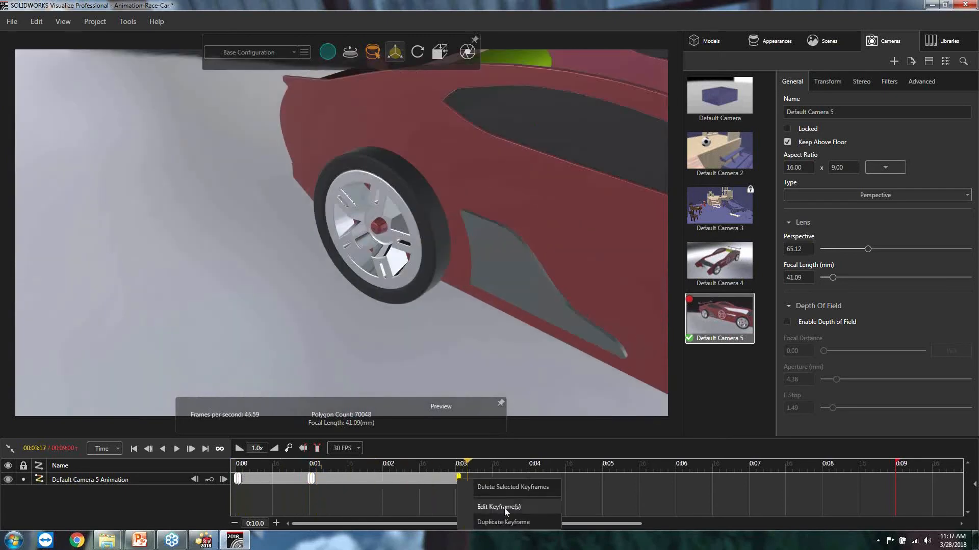
left_click(503, 523)
Step: Move the current time to 00:03:40 and set the selection mode to individual parts
left_click_drag(466, 463, 485, 494)
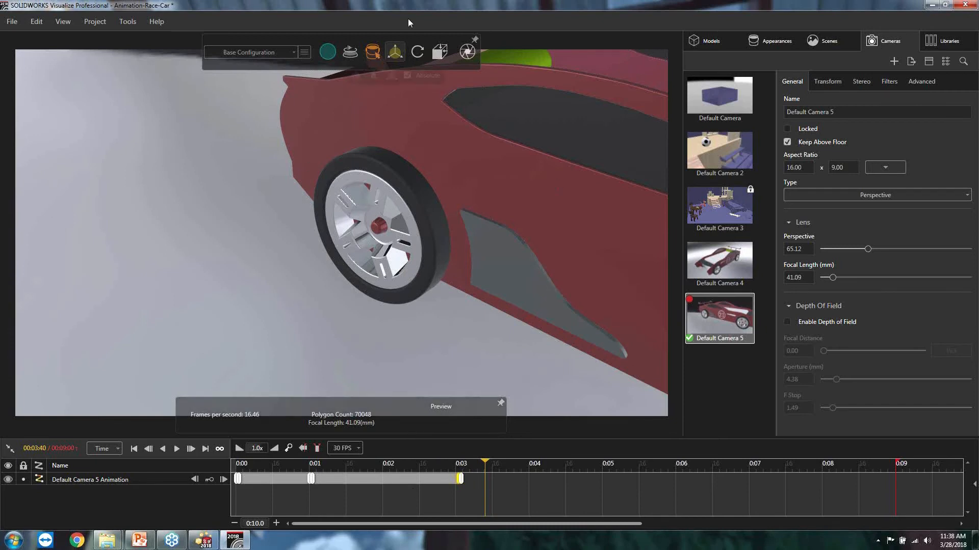
mouse_move(374, 53)
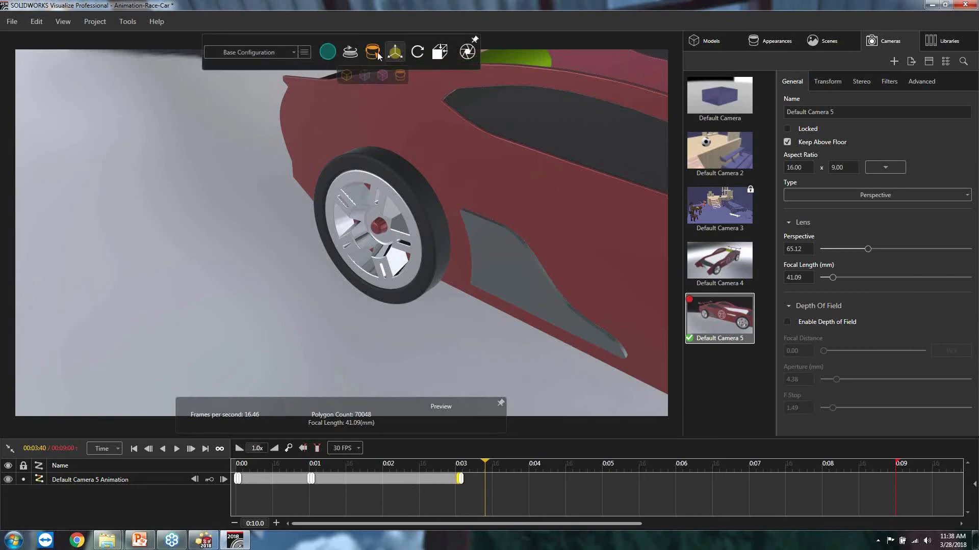
left_click(350, 78)
left_click(383, 213)
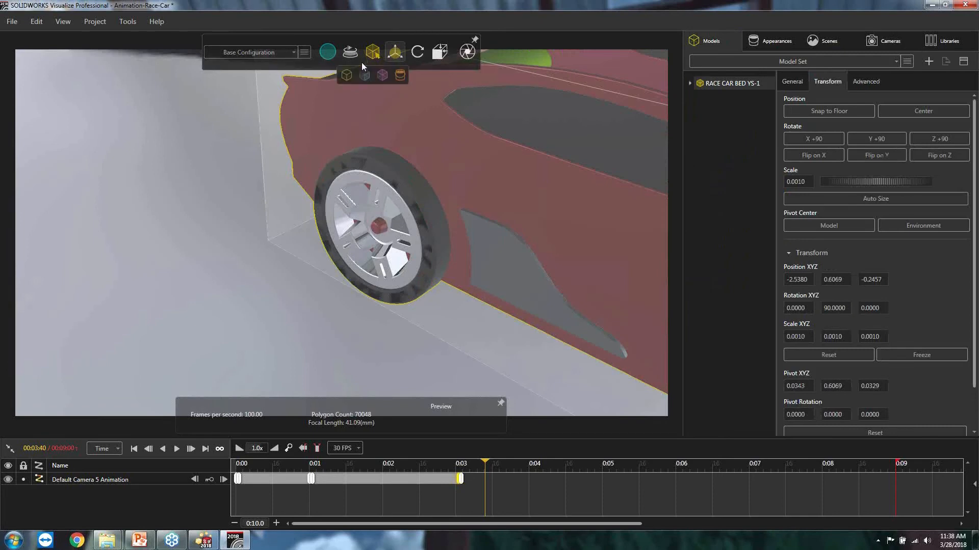
left_click(367, 75)
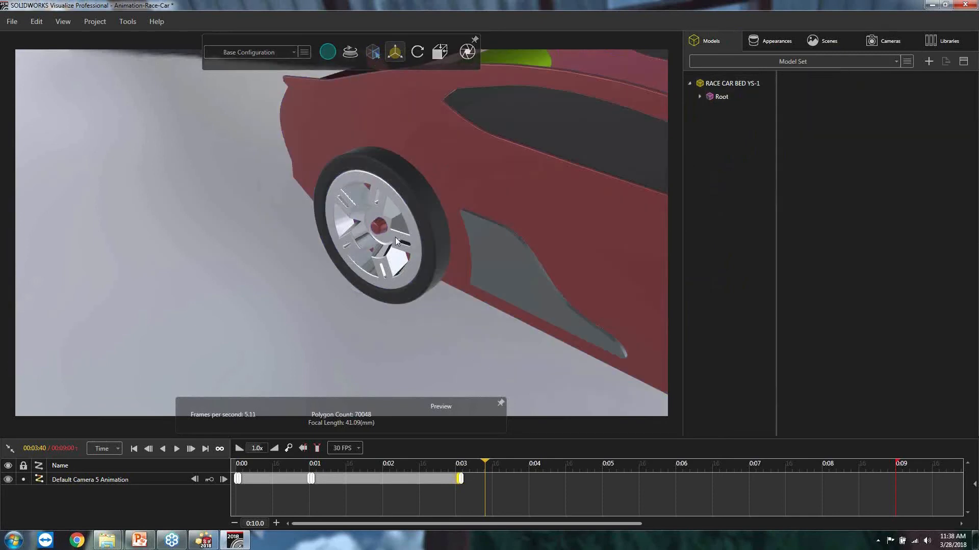
left_click(396, 242)
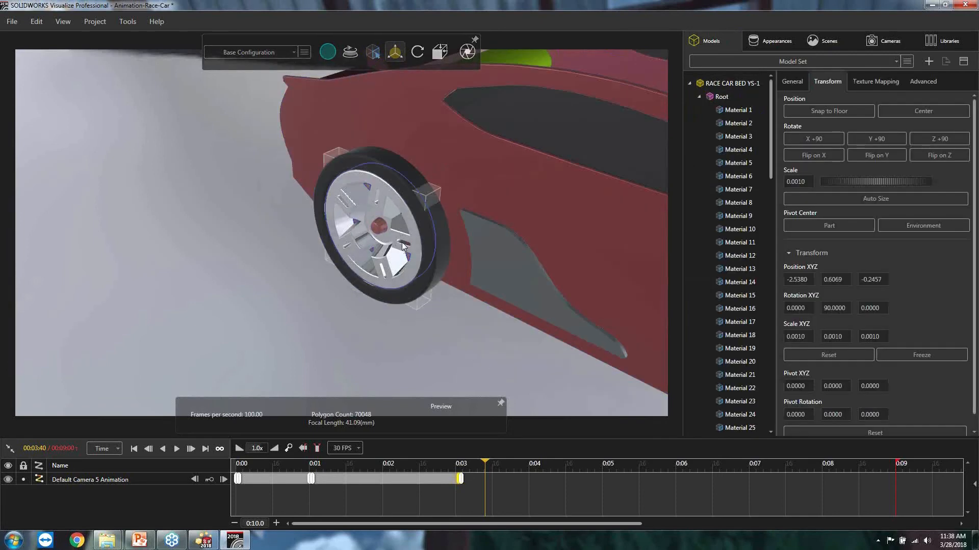
right_click(402, 247)
mouse_move(454, 344)
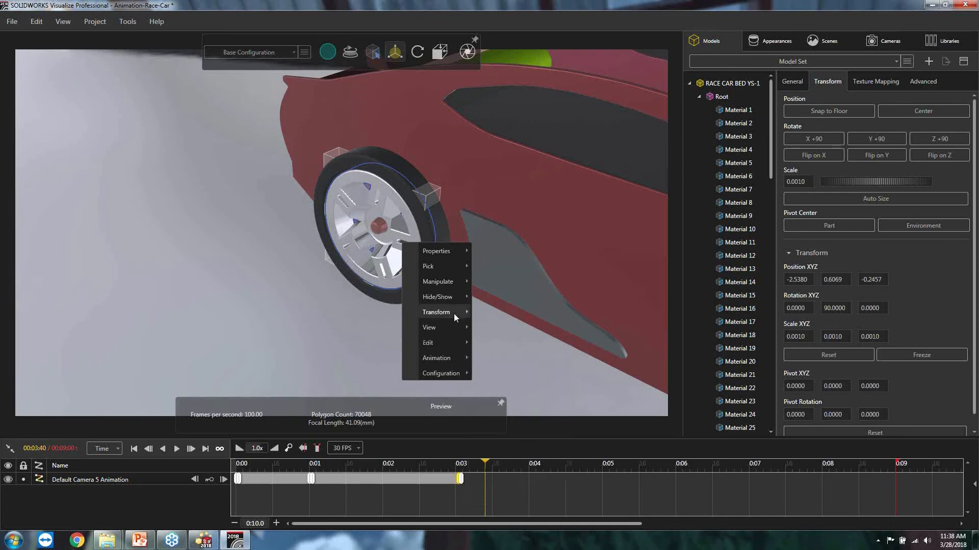
mouse_move(454, 315)
mouse_move(508, 348)
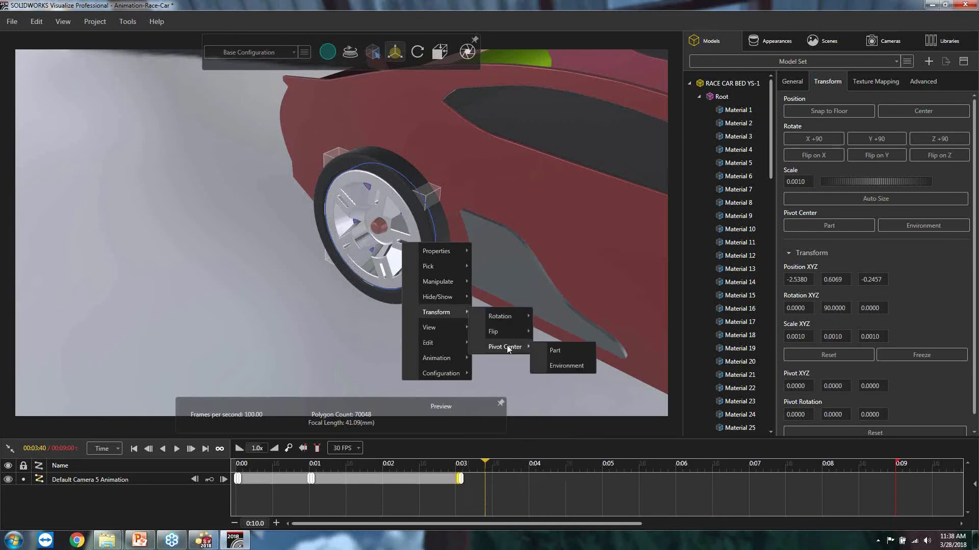
left_click(319, 309)
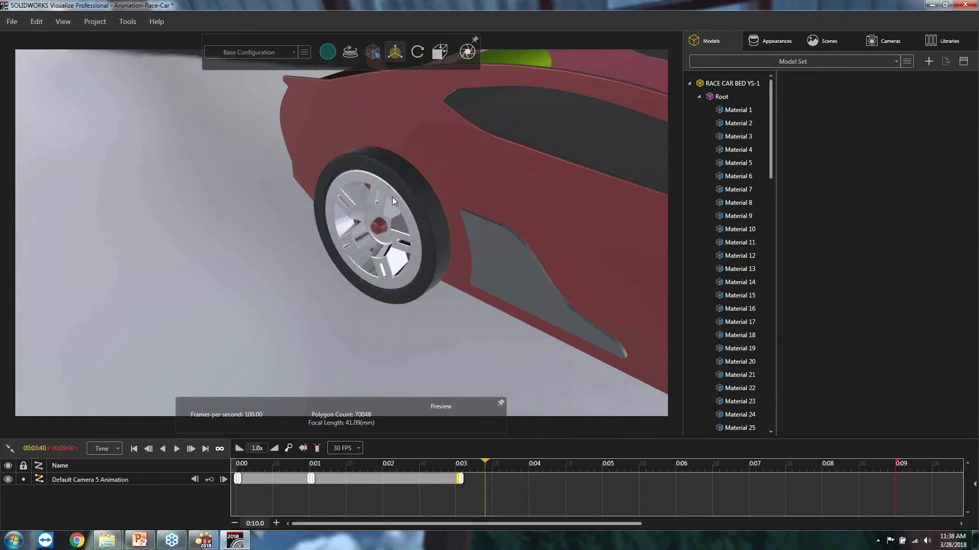
Step: Select the rear wheel's rim and center its pivot on the part
mouse_move(375, 58)
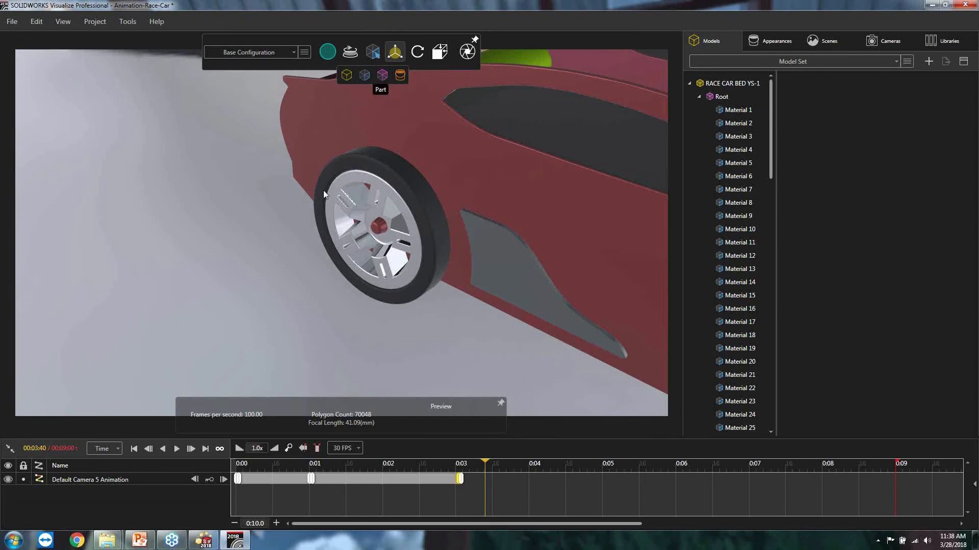
left_click(376, 200)
right_click(374, 202)
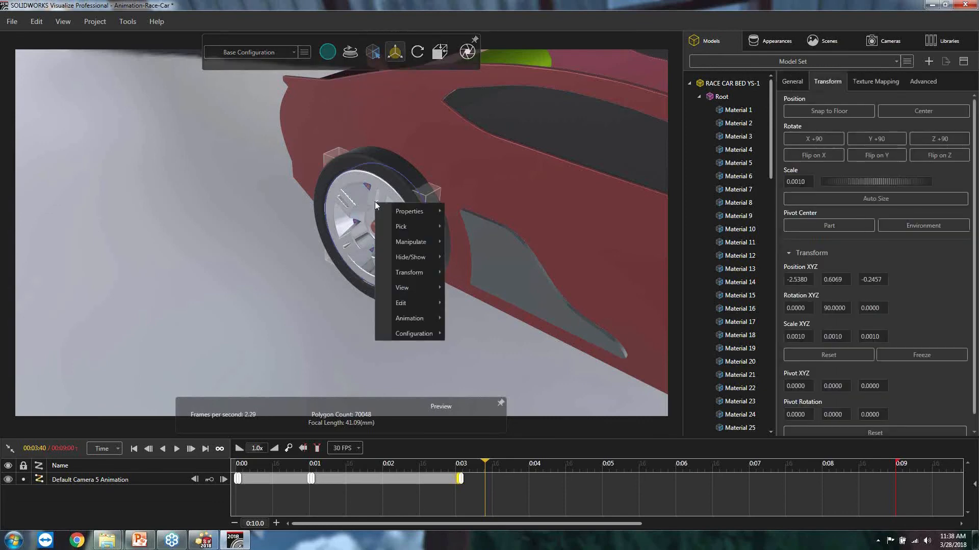
mouse_move(415, 272)
mouse_move(487, 308)
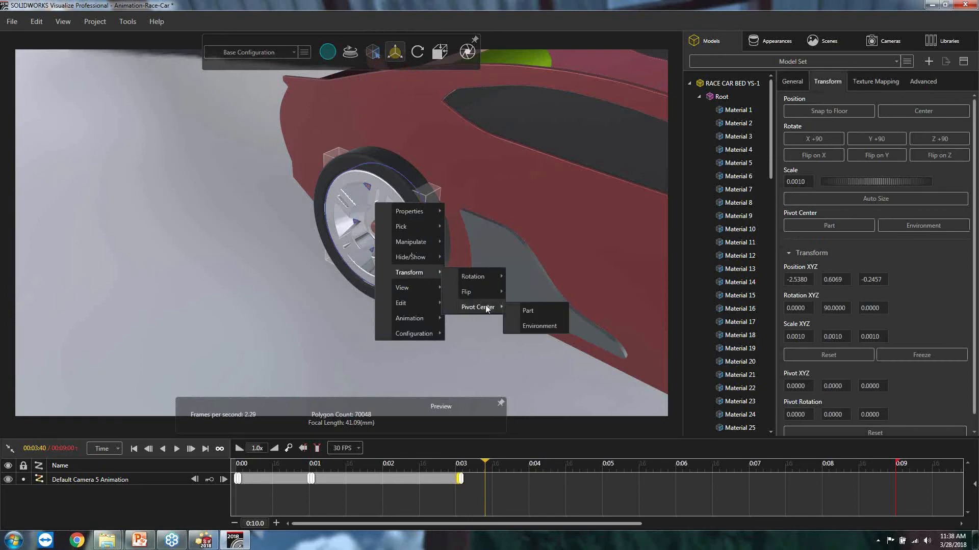
left_click(528, 311)
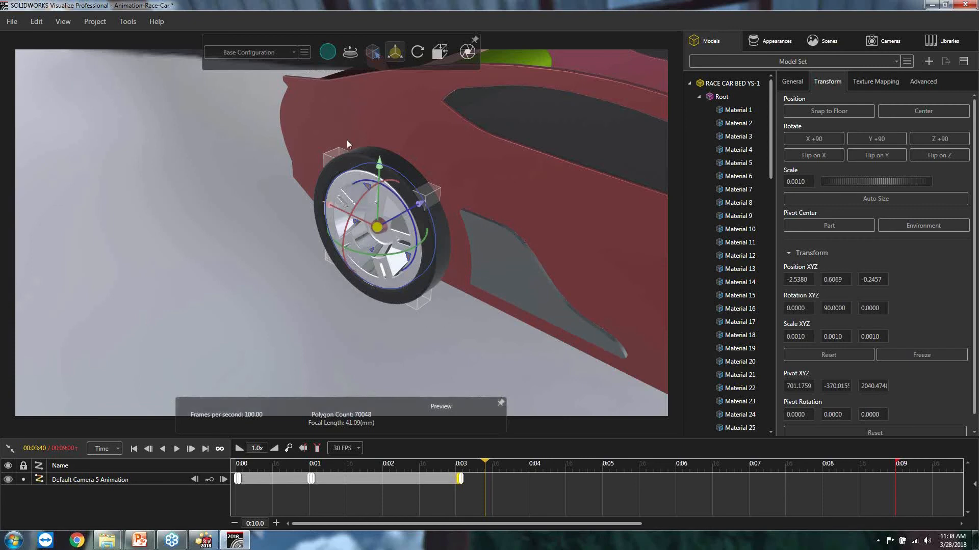
Step: Select the rear tire and center its pivot on the part
left_click(351, 168)
right_click(360, 160)
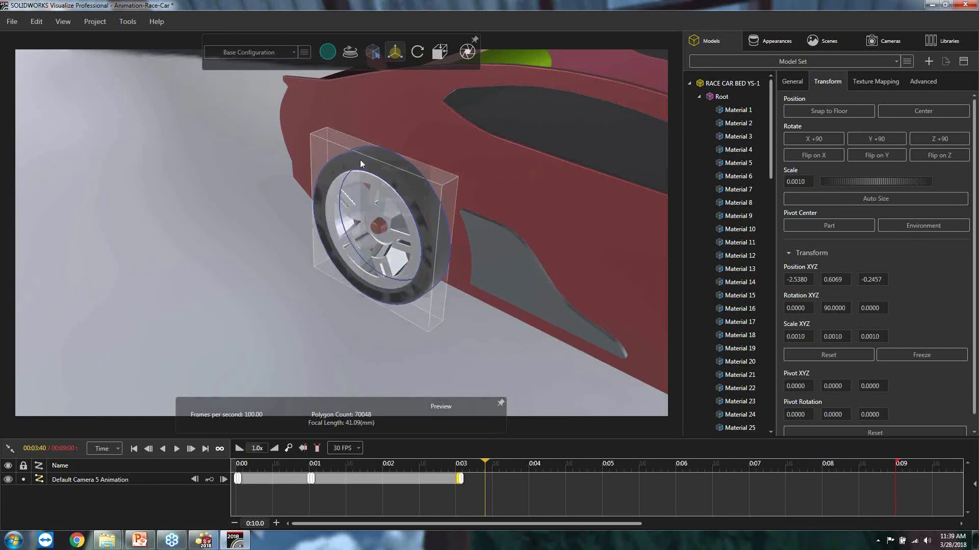
mouse_move(405, 229)
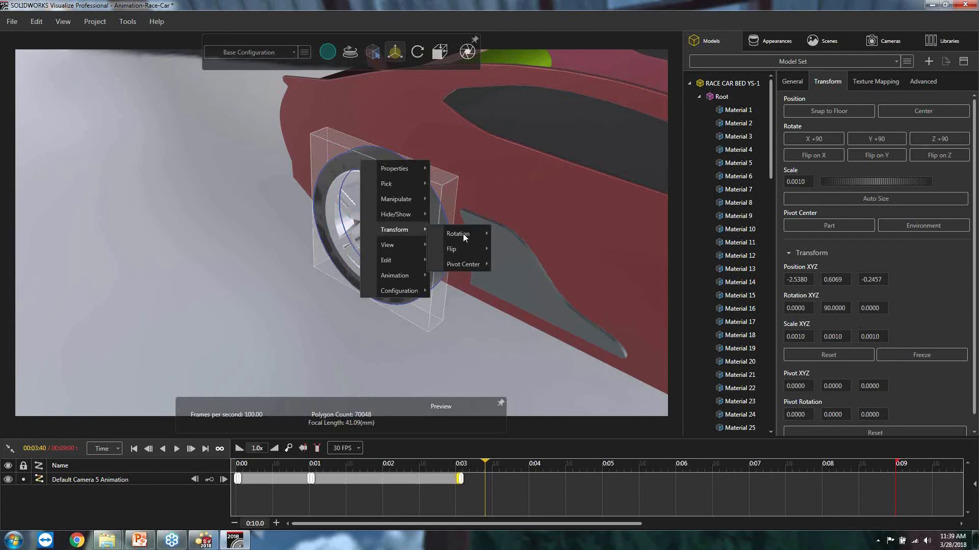
mouse_move(463, 264)
left_click(520, 270)
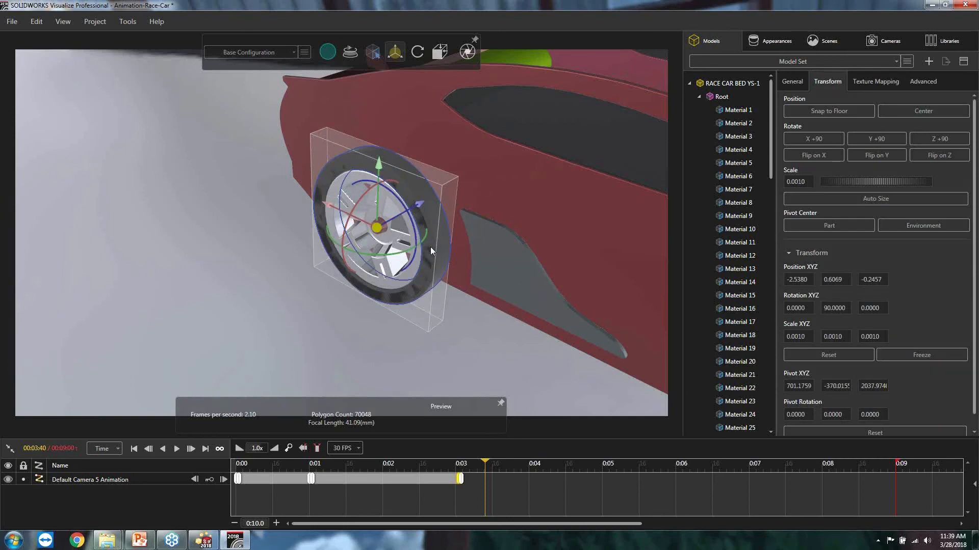
Step: Add an animation keyframe to the rear tire and another to its rim at 00:03:40
right_click(430, 247)
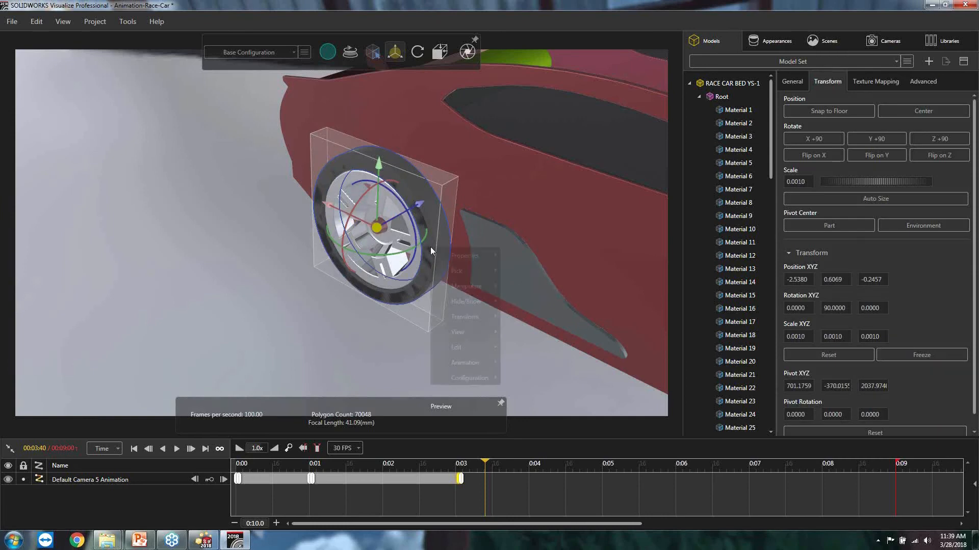
mouse_move(469, 362)
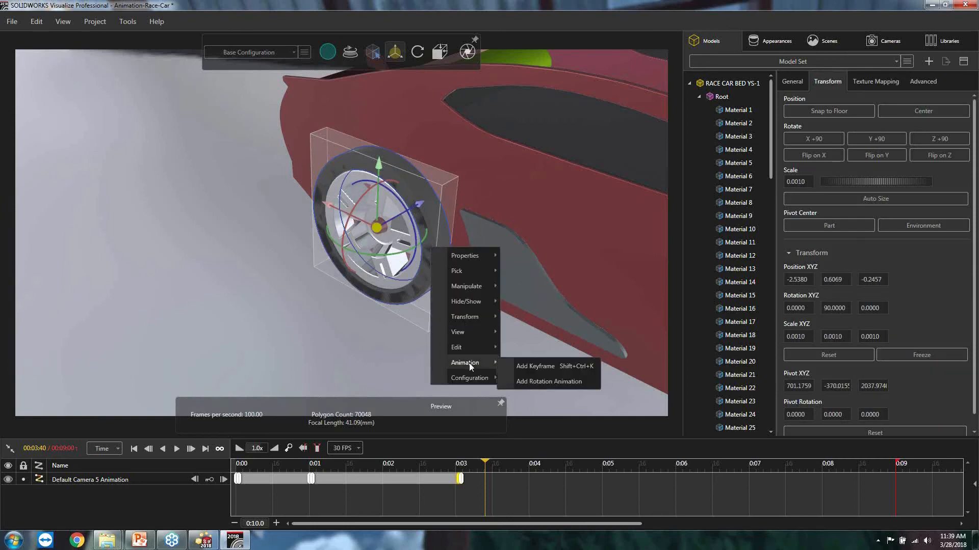
left_click(541, 365)
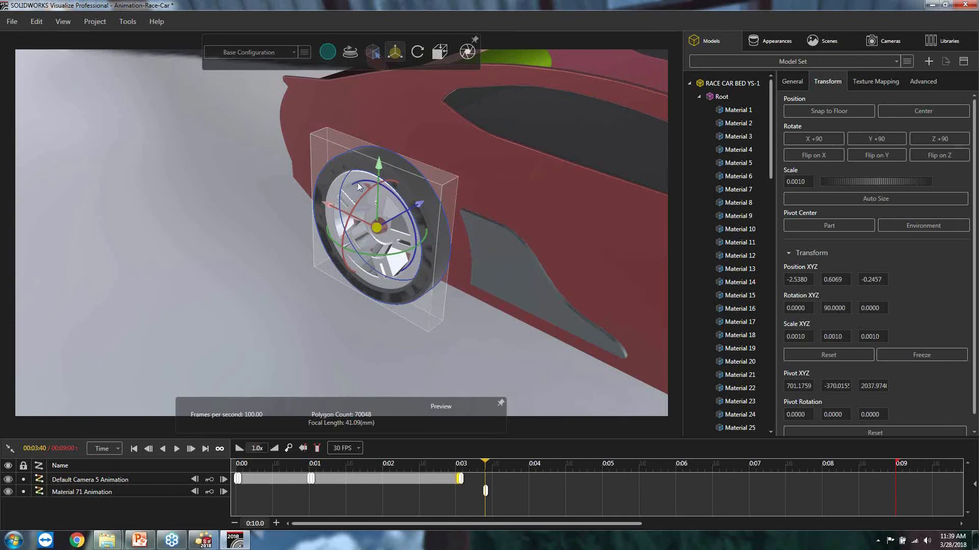
left_click_drag(354, 188, 370, 190)
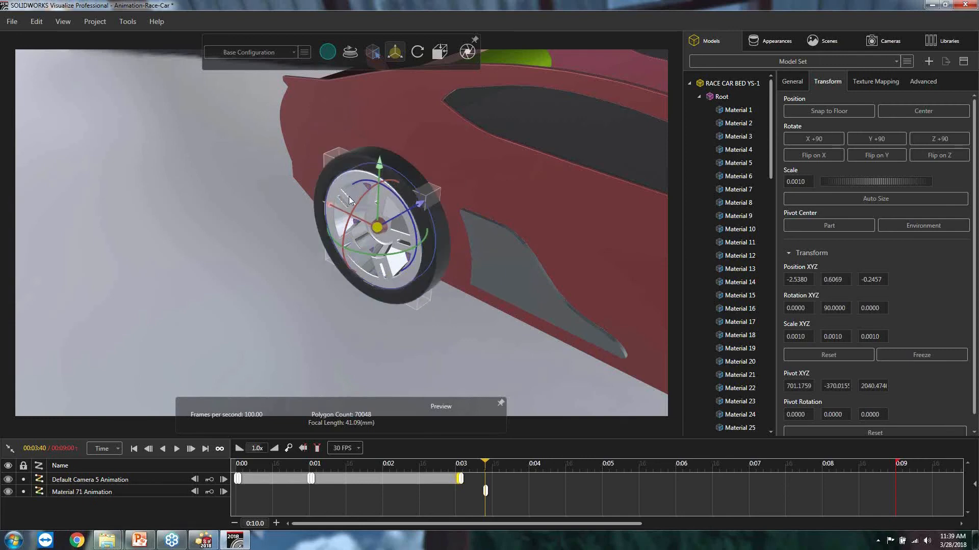
right_click(349, 196)
mouse_move(390, 313)
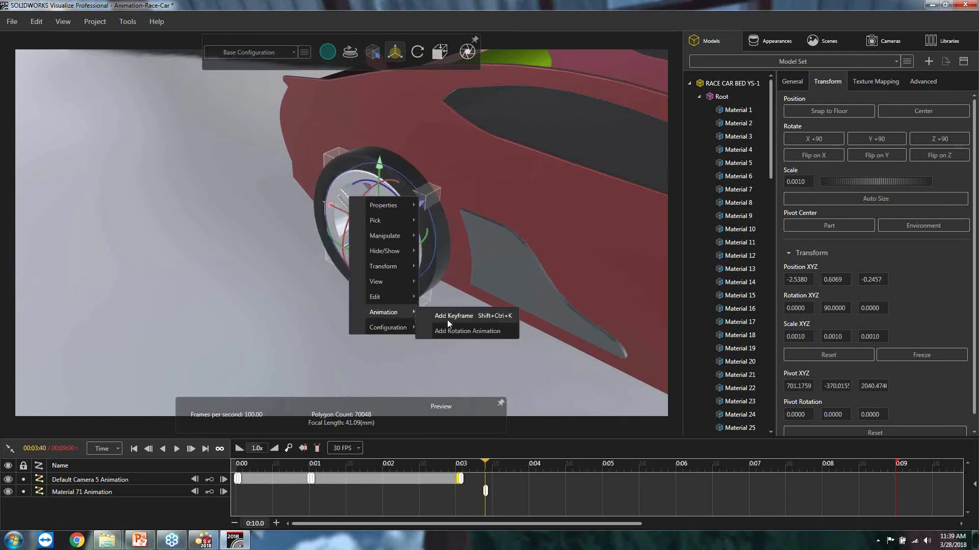
left_click(450, 318)
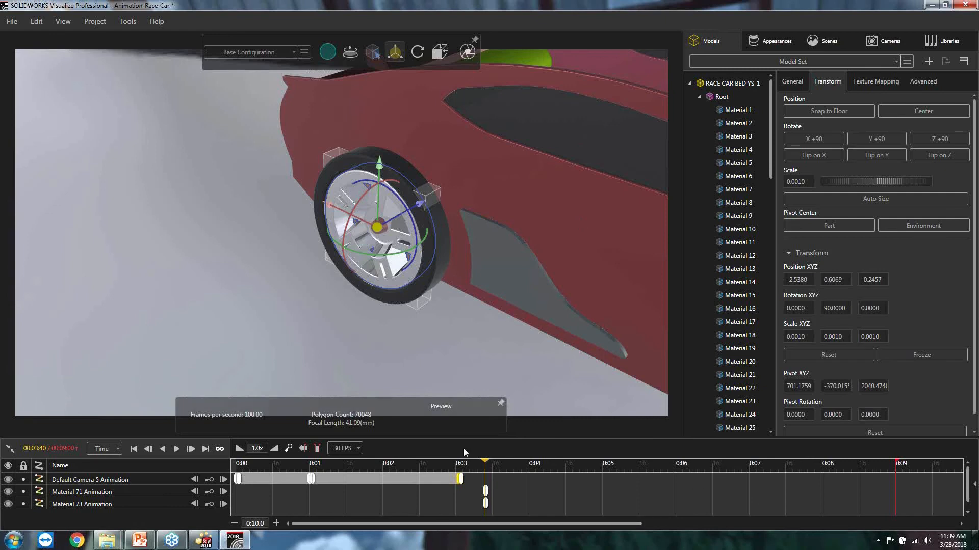
Step: Shift the tire and rim keyframes to the timeline start and place duplicates of both at 00:03:40
left_click_drag(486, 491, 236, 491)
left_click_drag(486, 505, 236, 503)
right_click(237, 491)
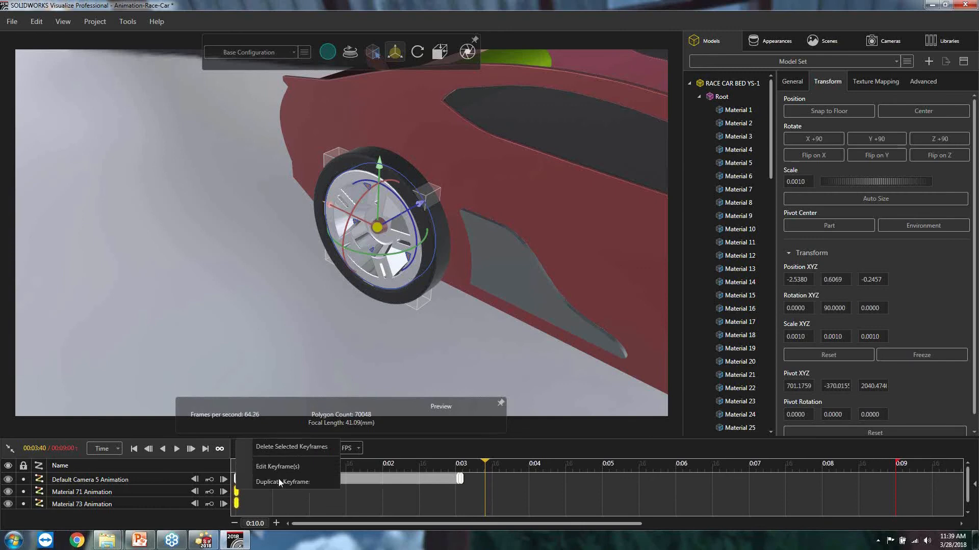
left_click(278, 479)
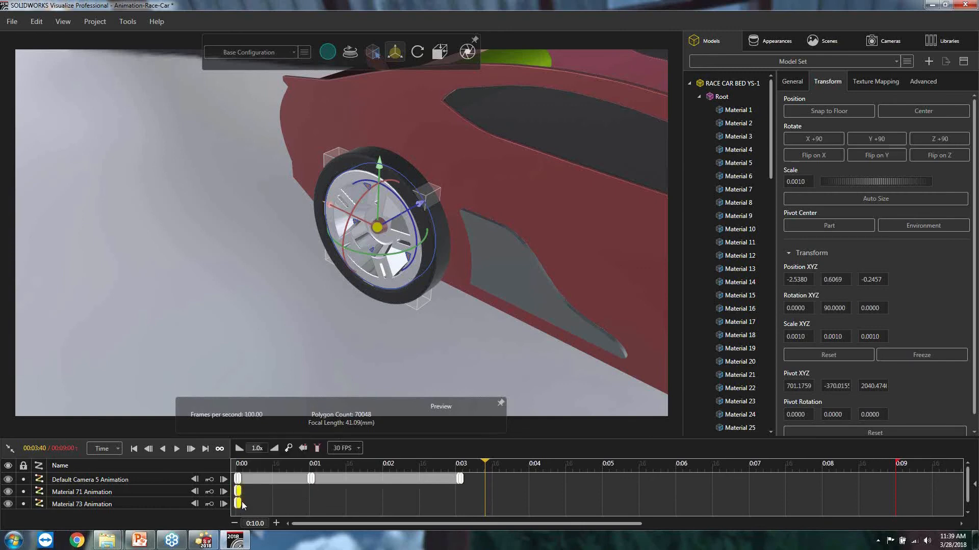
right_click(242, 502)
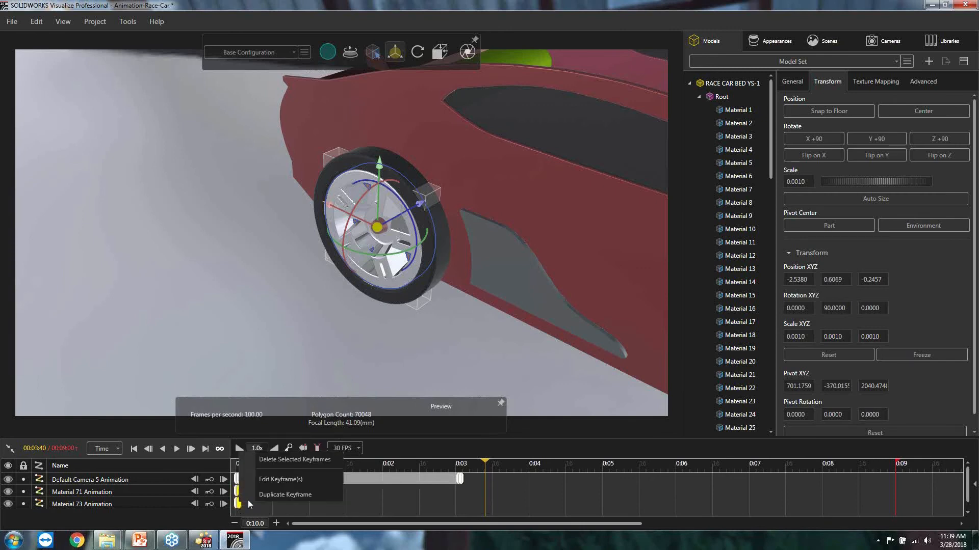
left_click(273, 495)
left_click_drag(258, 512, 485, 510)
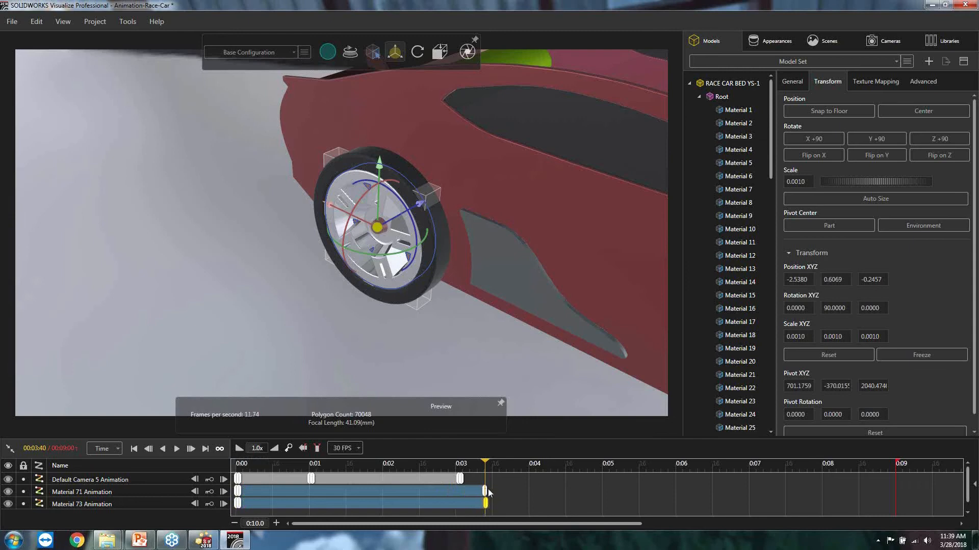
Step: Duplicate the tire and rim keyframes at 00:03:40
mouse_move(485, 494)
left_mouse_down()
mouse_move(475, 466)
mouse_move(315, 465)
mouse_move(486, 468)
mouse_move(488, 503)
left_mouse_up()
right_click(485, 505)
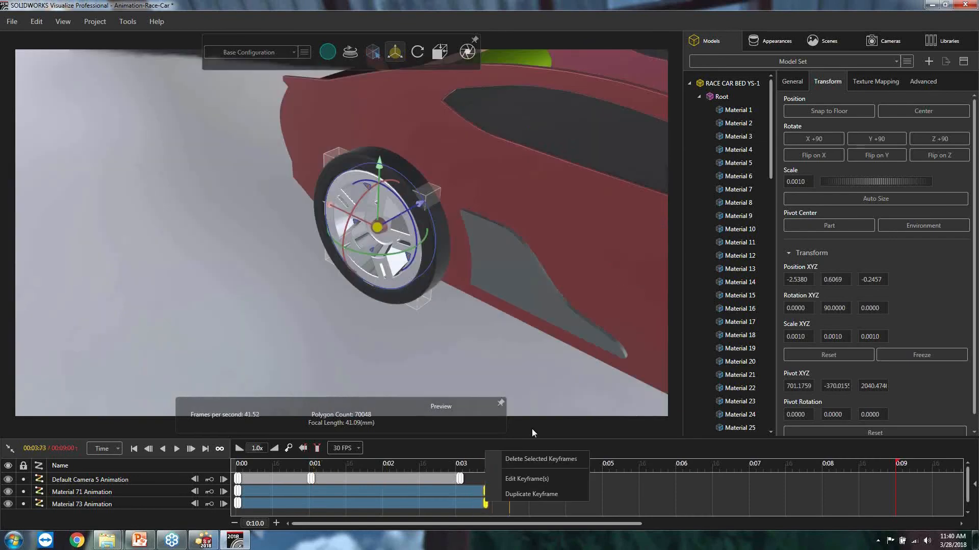
left_click(536, 492)
Step: At 00:05:27, pull the rim outward from the tire along X, to a position of about -3.13, to keyframe its removal
left_click_drag(511, 463, 566, 477)
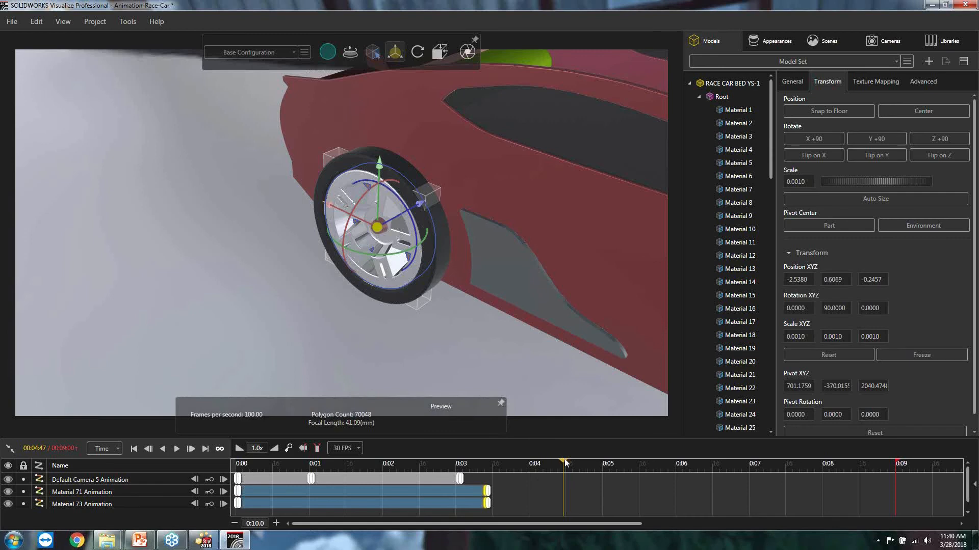
left_click_drag(564, 462, 622, 462)
left_click(391, 219)
mouse_move(400, 57)
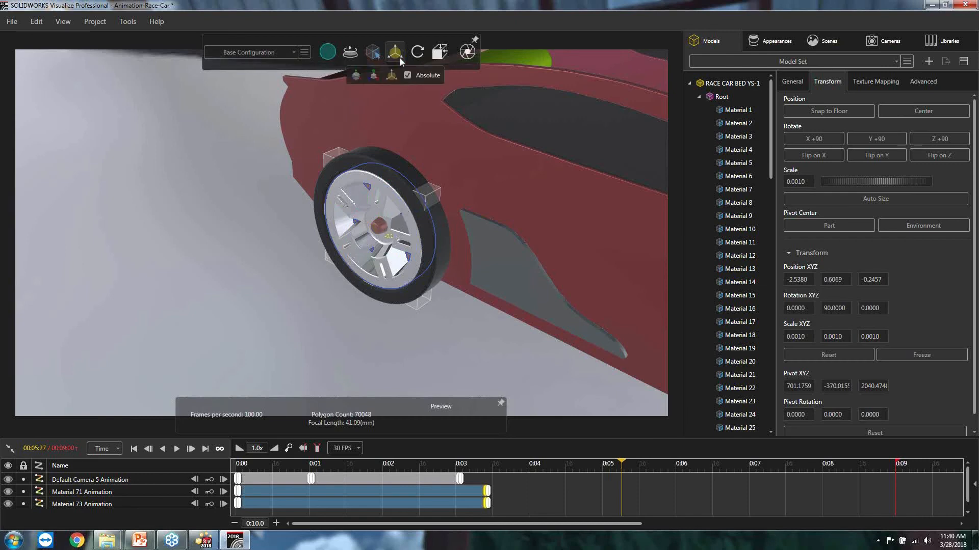
left_click(355, 75)
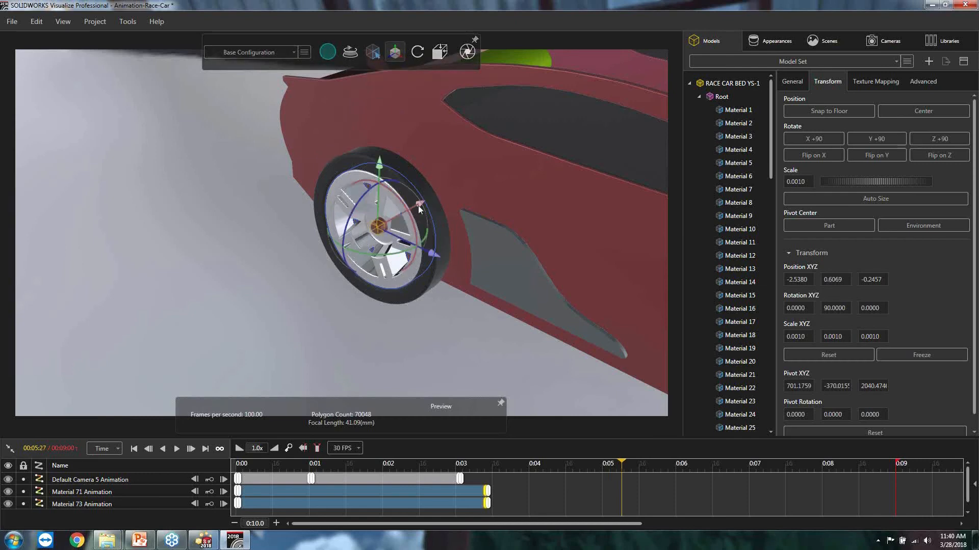
left_click_drag(420, 203, 280, 284)
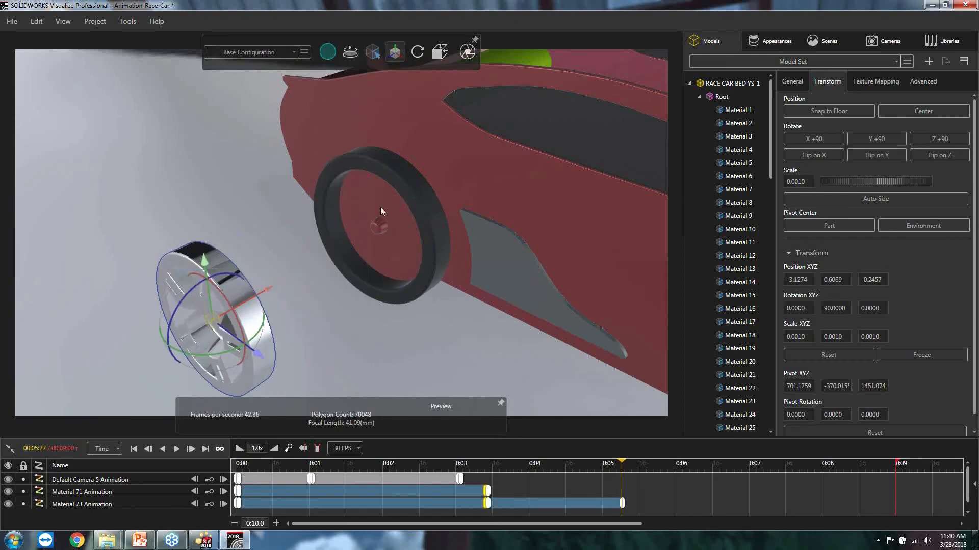
Step: At 00:05:27, pull the rear tire outward from the car along X to a position of about -2.9, keyframing its removal
left_click(416, 224)
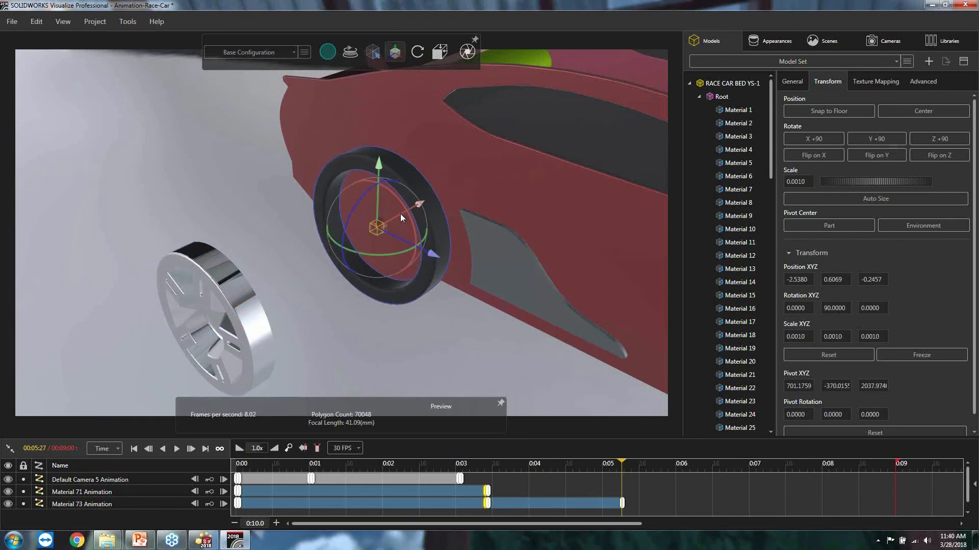
left_click_drag(400, 218, 334, 237)
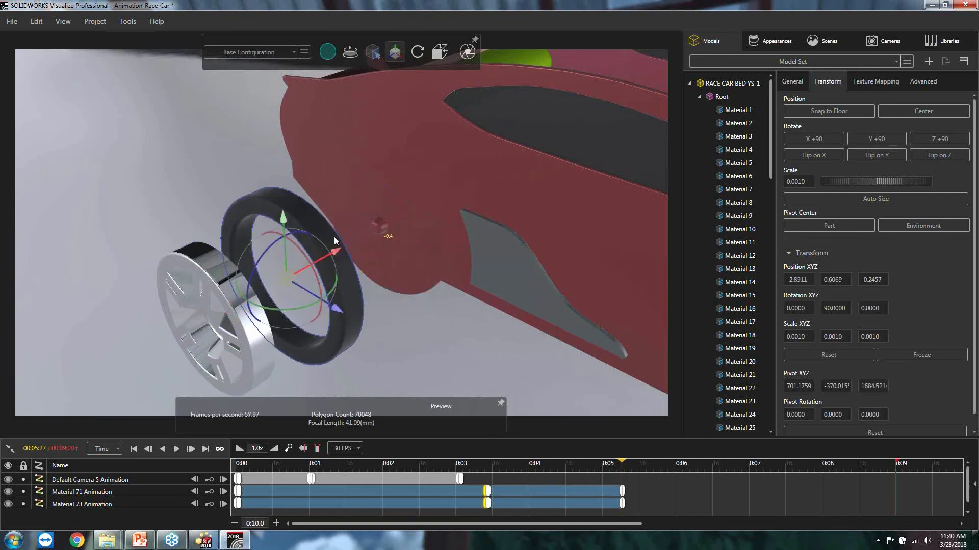
left_click(263, 345)
Step: Add a Default Camera 5 keyframe at 00:05:70 and duplicate it there to hold the camera view
mouse_move(625, 464)
left_mouse_down()
mouse_move(439, 461)
mouse_move(633, 478)
left_mouse_up()
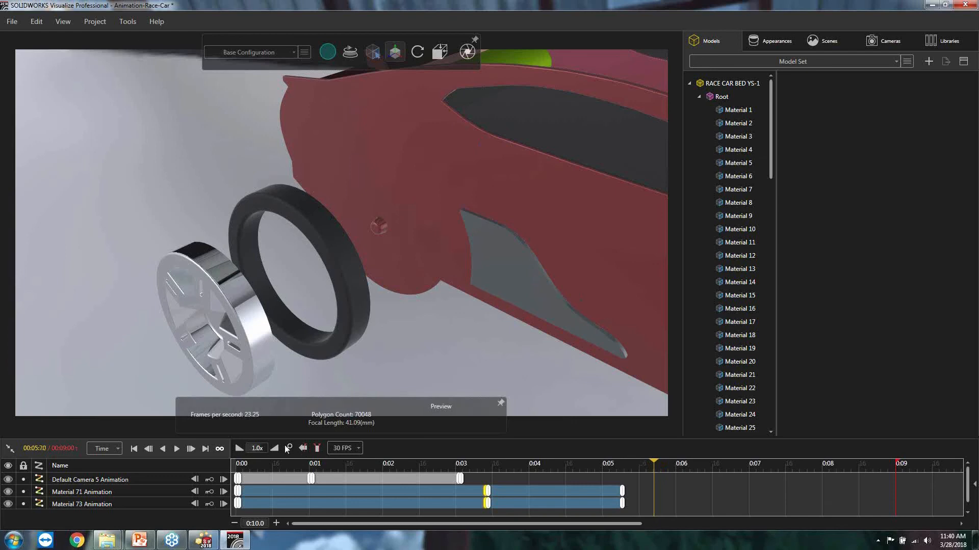
left_click(395, 51)
left_click(77, 482)
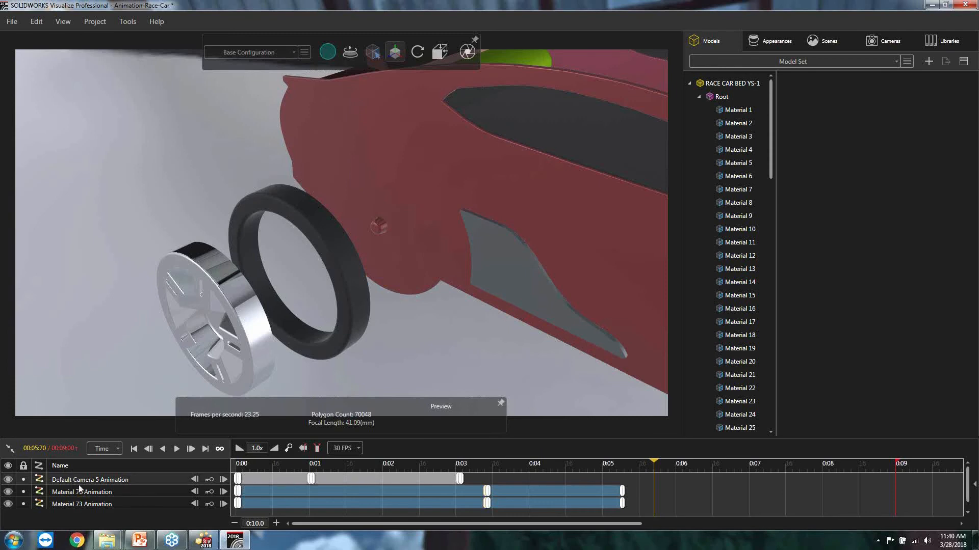
left_click(209, 480)
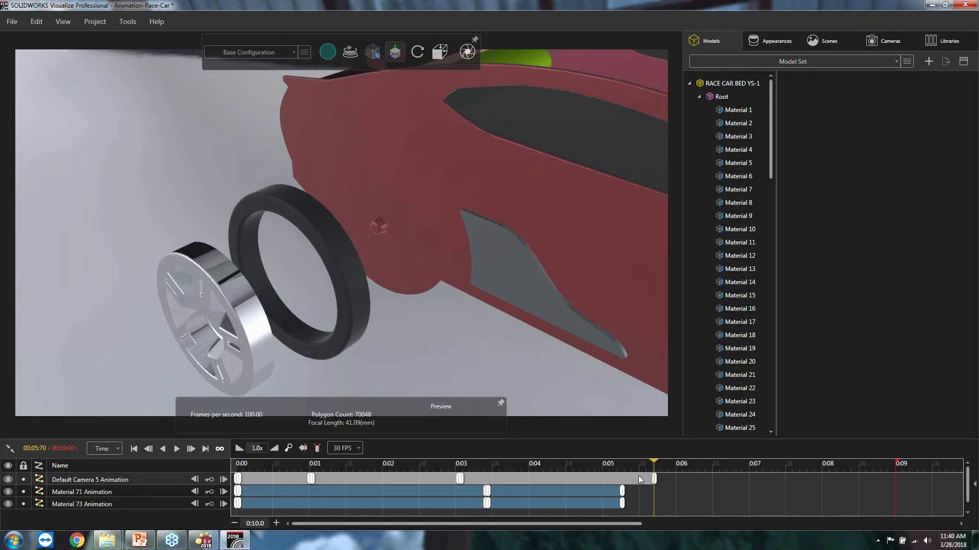
left_click(653, 480)
right_click(653, 482)
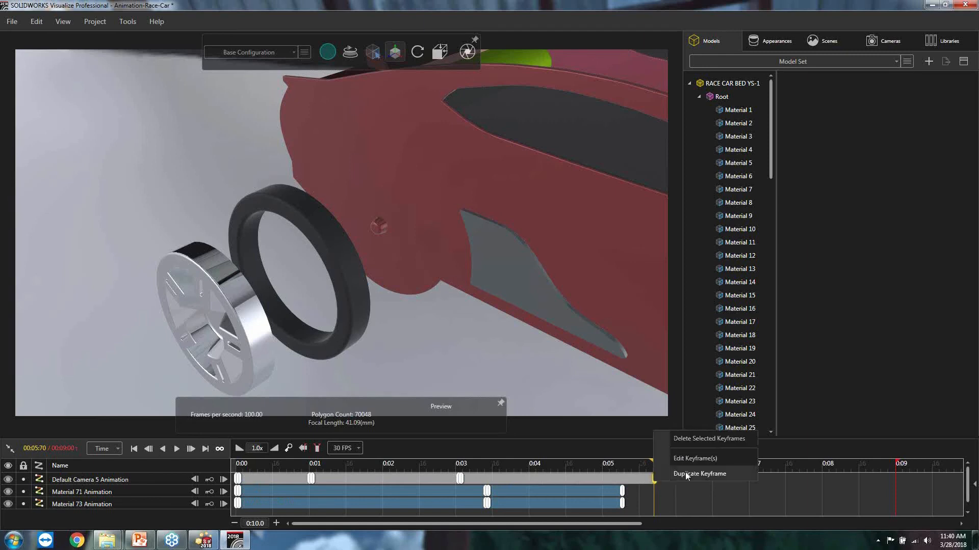
left_click(686, 473)
Step: At 00:07:63, reframe the camera on the front wheel and the car's nose to keyframe the new view
left_click_drag(651, 465, 796, 467)
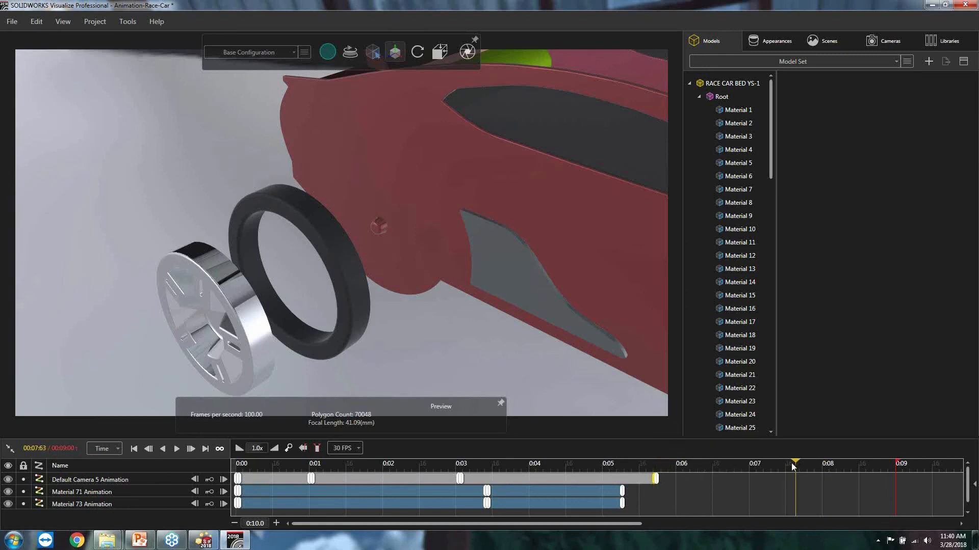
left_click_drag(555, 332, 441, 278)
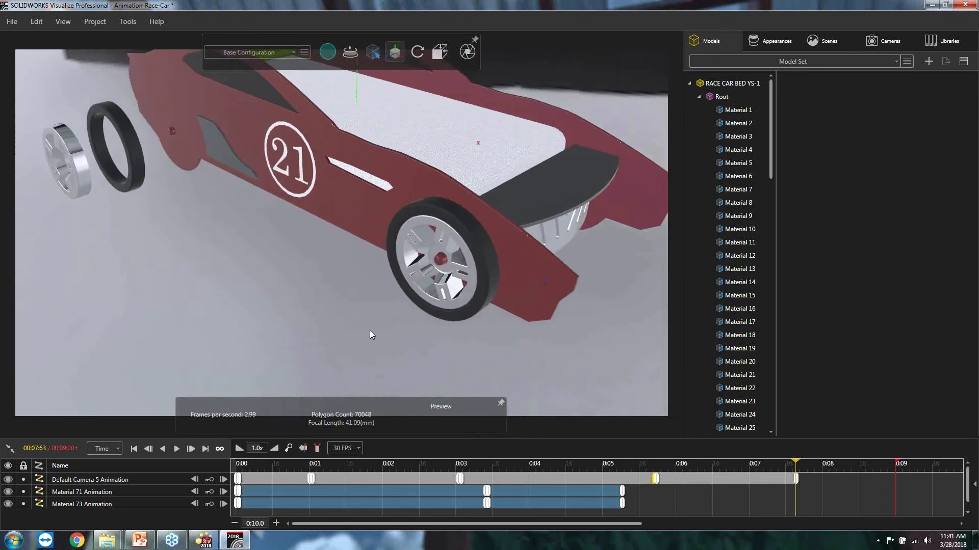
Step: With the timeline at 00:07:97, center the pivots of the front wheel's rim and tire on their own parts
left_click_drag(796, 463, 821, 472)
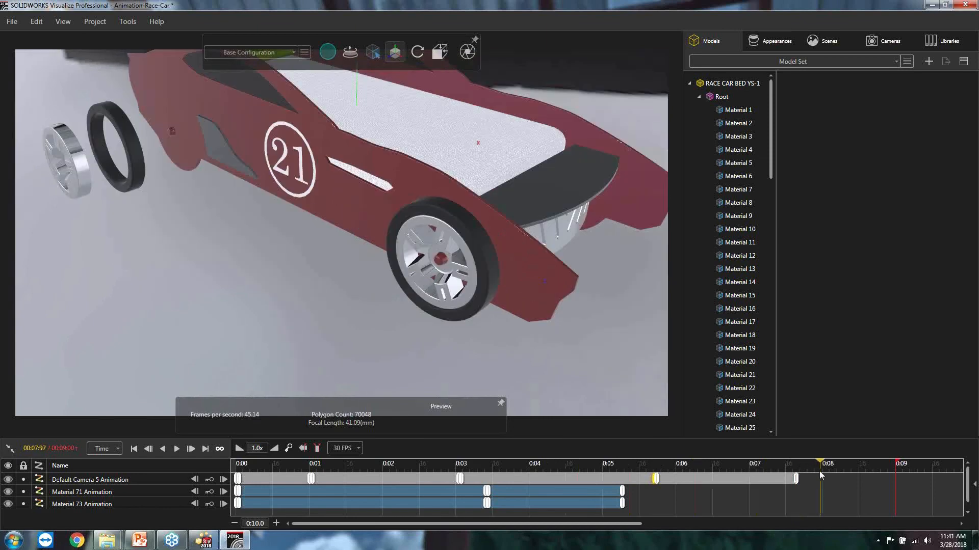
right_click(465, 270)
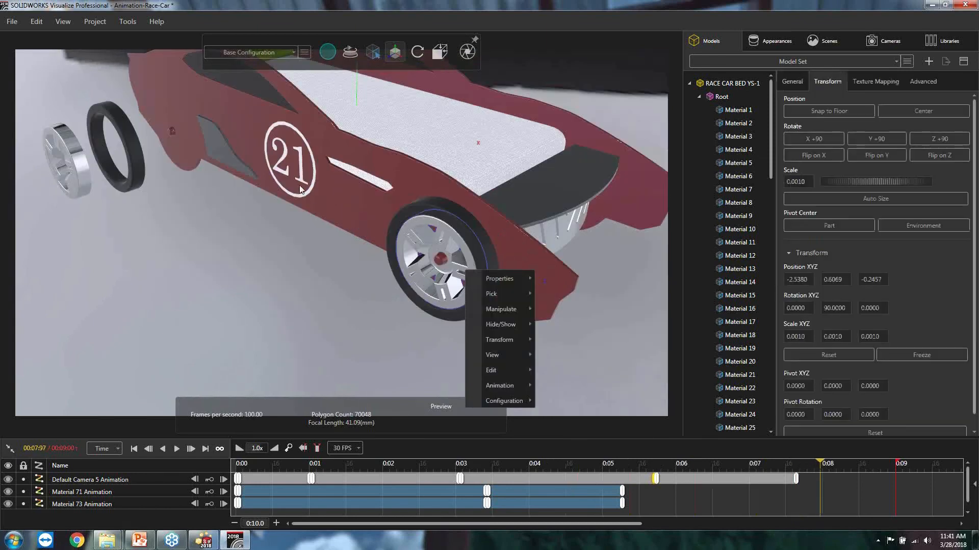
mouse_move(511, 344)
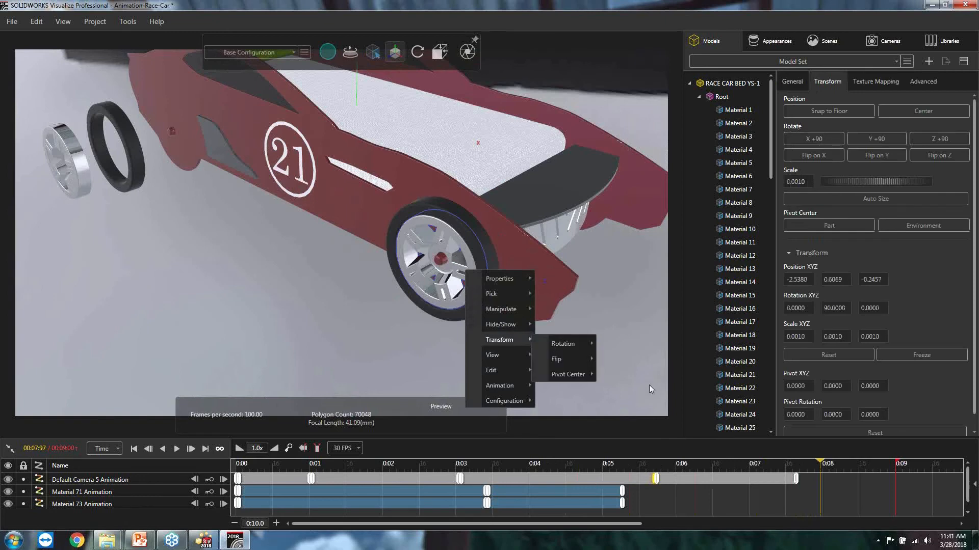
mouse_move(585, 377)
left_click(619, 378)
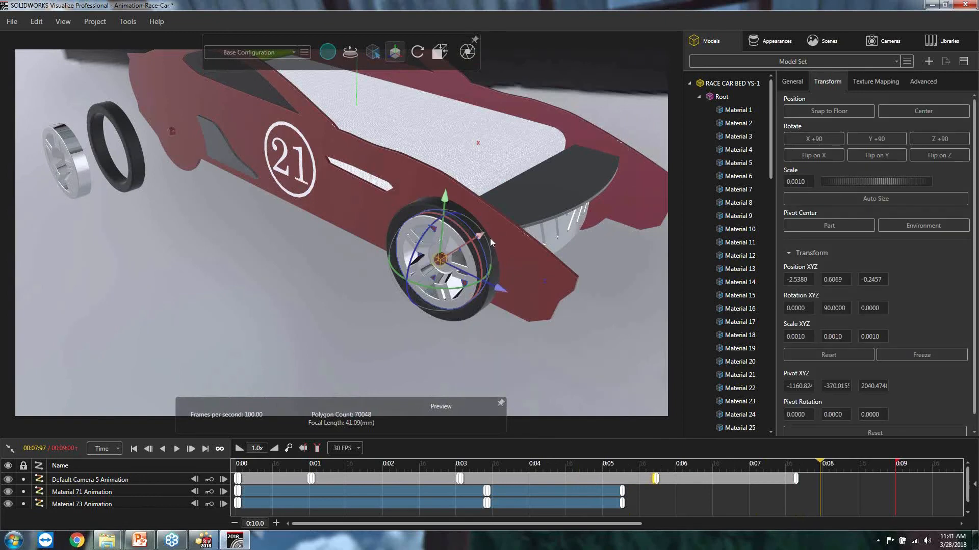
right_click(416, 204)
mouse_move(459, 320)
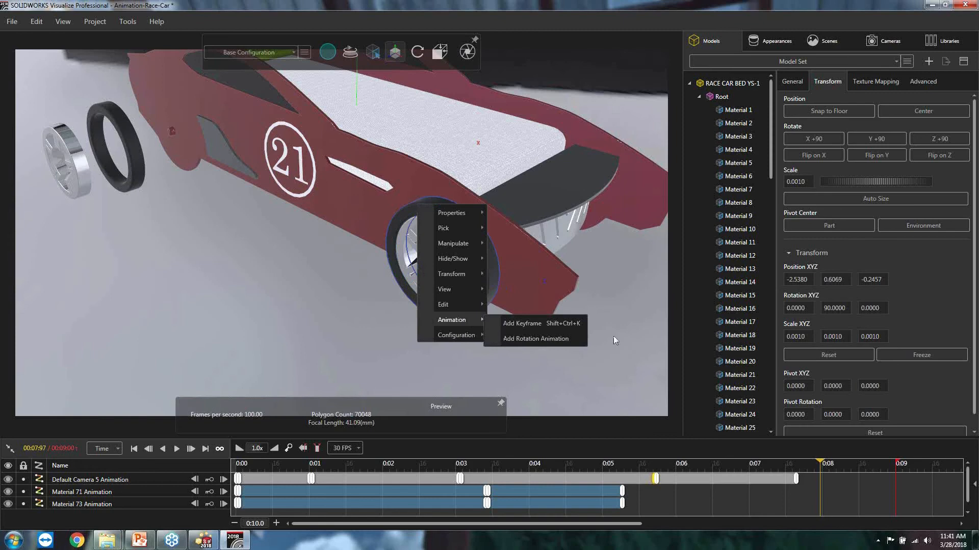
mouse_move(466, 272)
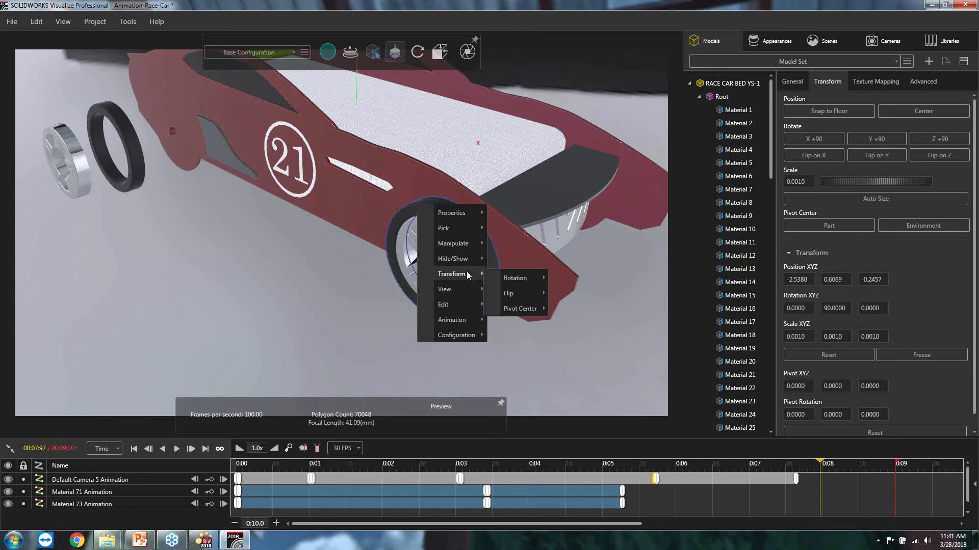
mouse_move(516, 311)
left_click(576, 312)
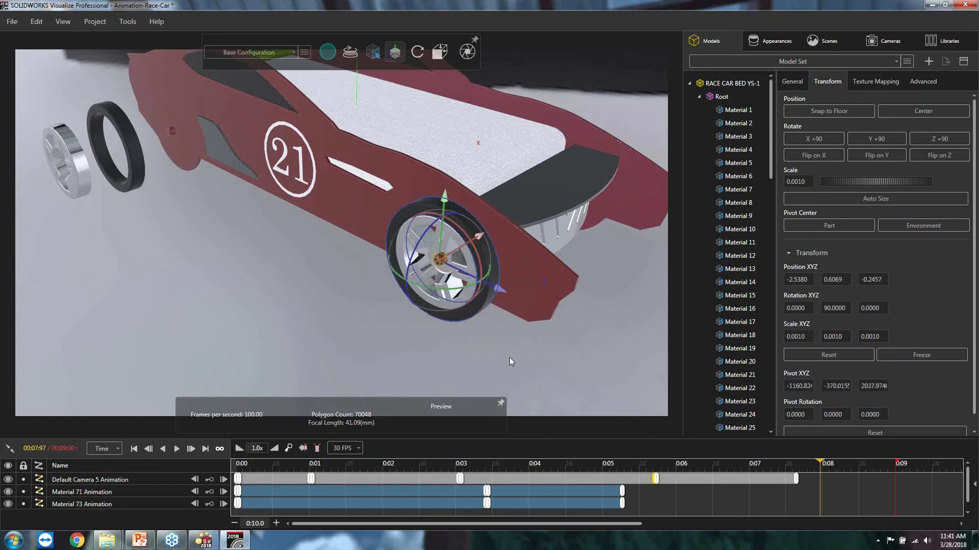
Step: Add an animation keyframe to the front rim and another to the front tire at 00:07:97
left_click(509, 357)
left_click(458, 308)
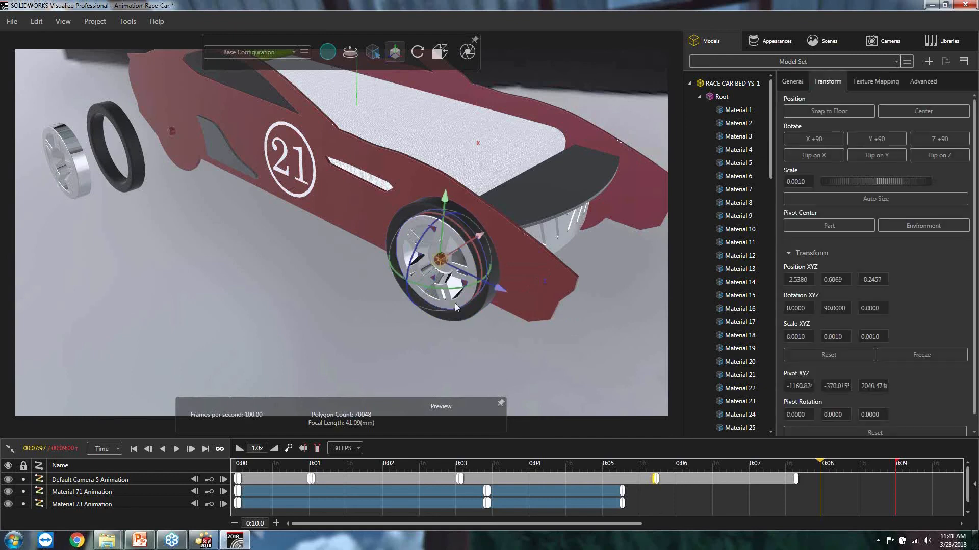
right_click(455, 303)
mouse_move(491, 421)
left_click(609, 420)
right_click(478, 310)
mouse_move(530, 425)
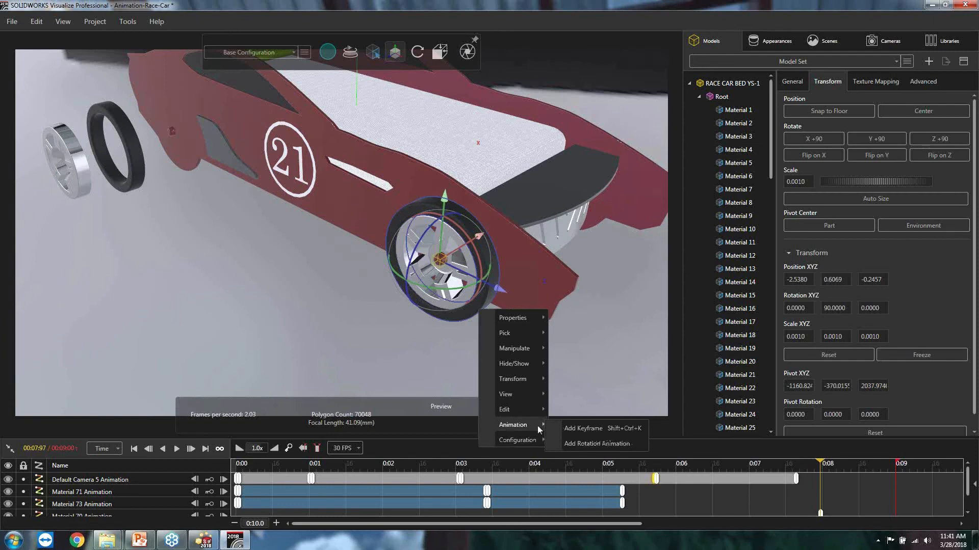
left_click(581, 428)
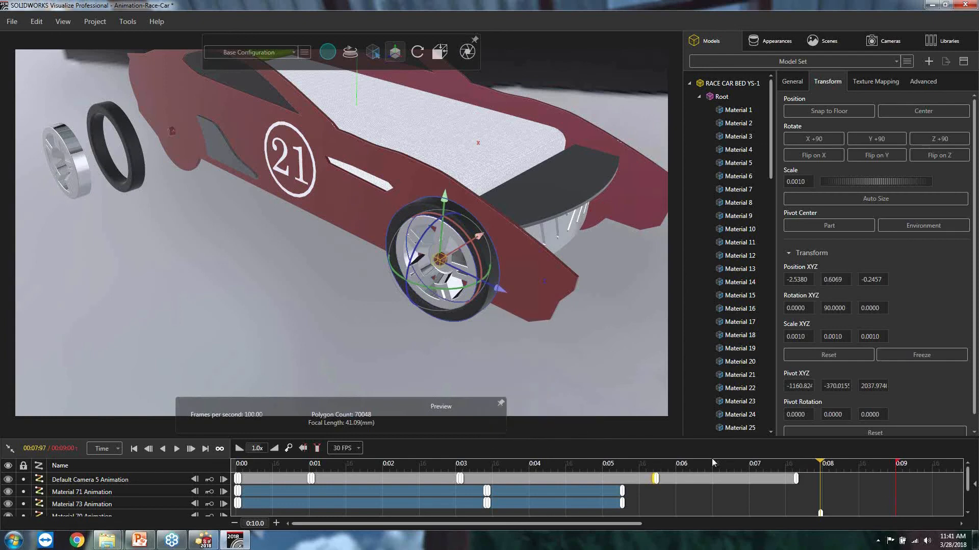
Step: Duplicate the front rim and front tire keyframes together at 00:07:97
scroll(969, 484, "down", 3)
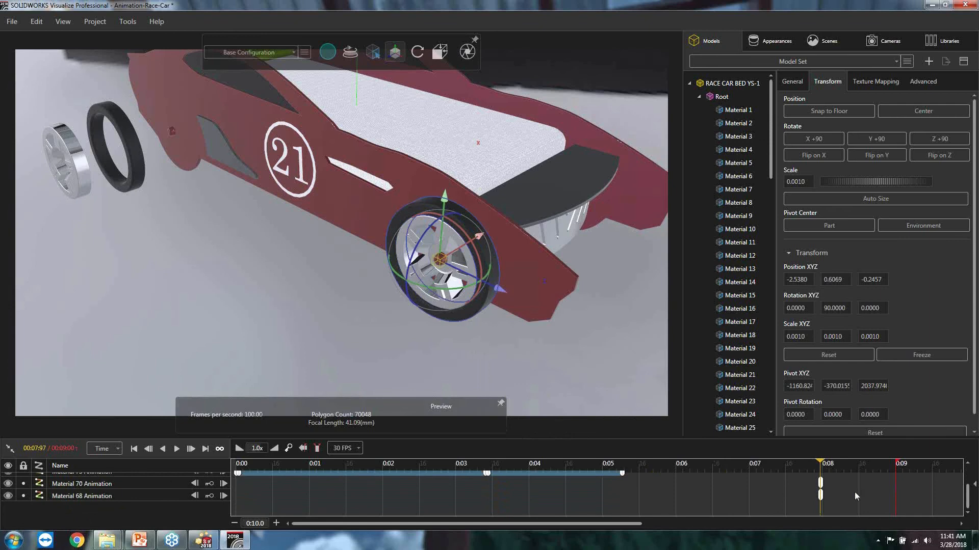
left_click_drag(843, 502, 813, 478)
right_click(822, 486)
left_click(857, 473)
Step: At 00:08:80, pull the front rim outward along X, and the front tire to an X position of about -2.90
left_click_drag(820, 464, 880, 477)
mouse_move(396, 55)
left_click(363, 79)
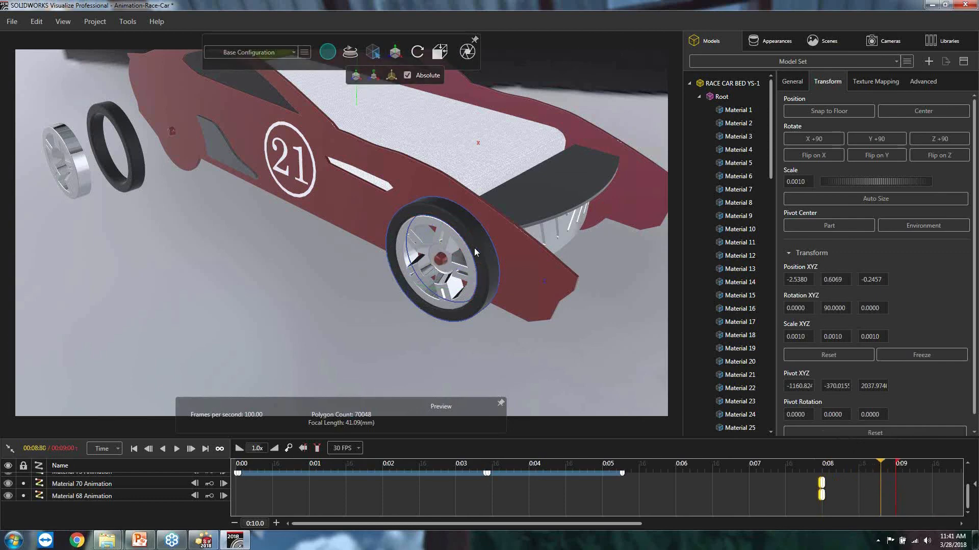
left_click(358, 363)
left_click(443, 291)
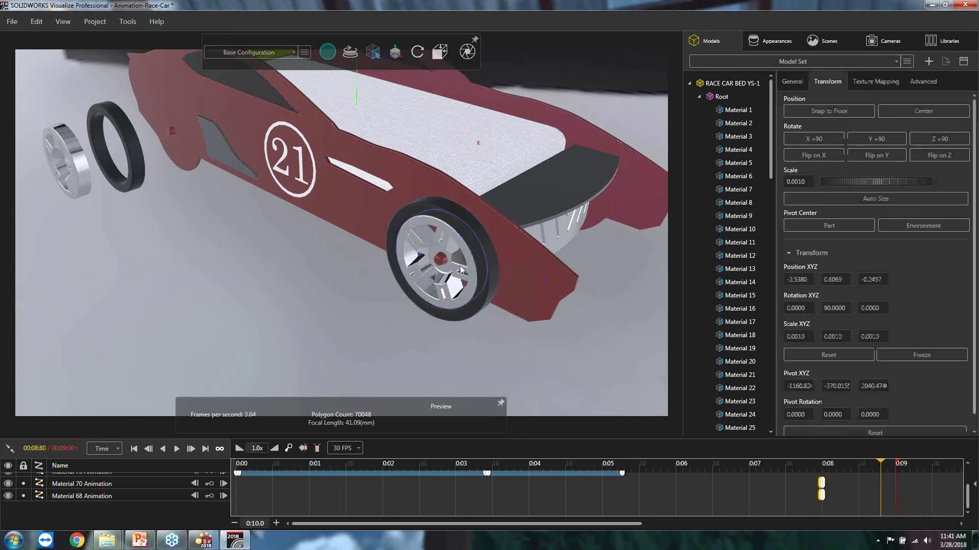
mouse_move(395, 55)
left_click(356, 75)
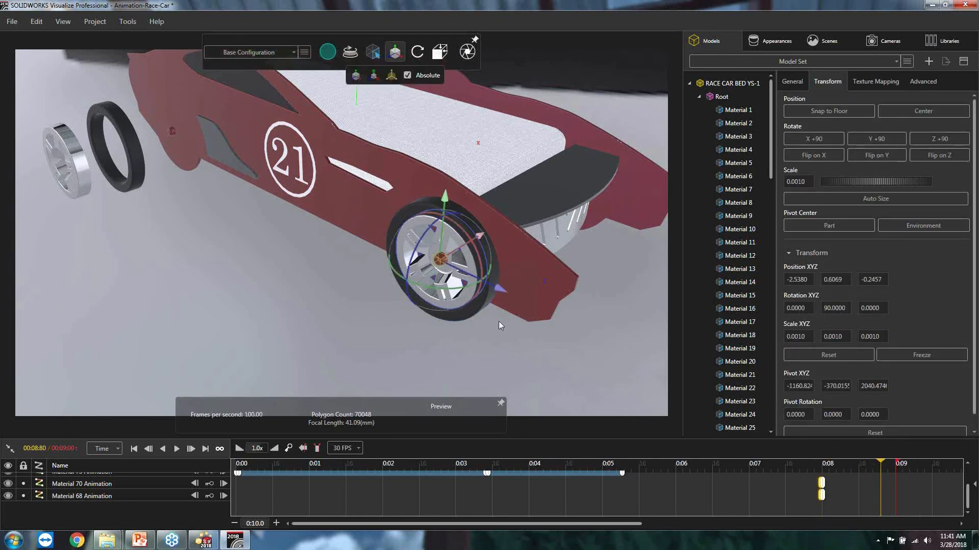
left_click_drag(482, 234, 349, 318)
left_click(475, 230)
left_click_drag(480, 232, 417, 275)
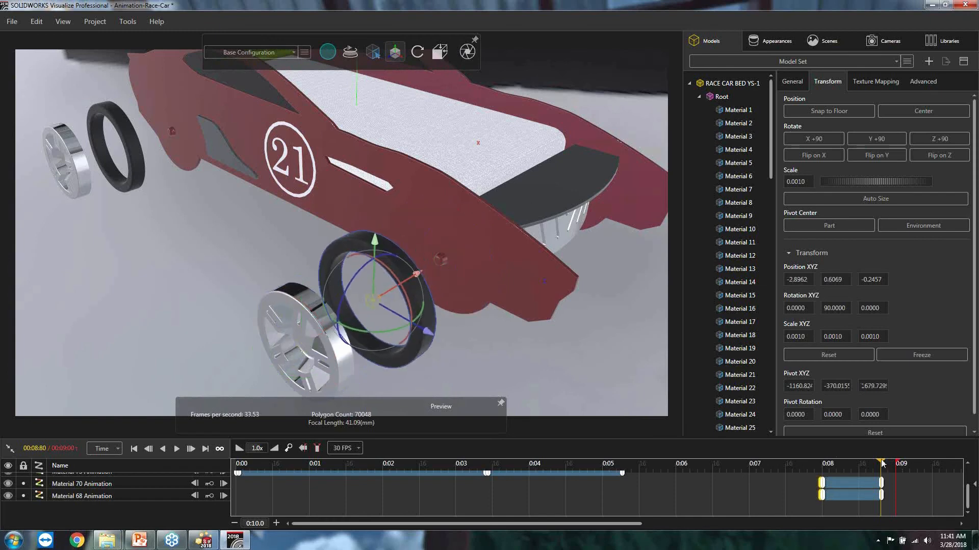
Step: Return to the start of the timeline and play the animation to review the camera moves and wheel removal
left_click_drag(883, 463, 195, 470)
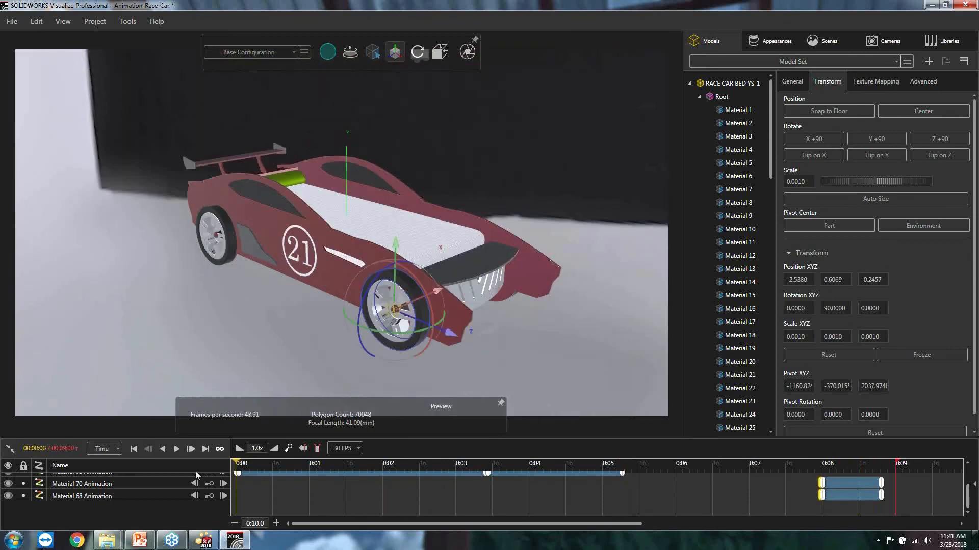
left_click(177, 449)
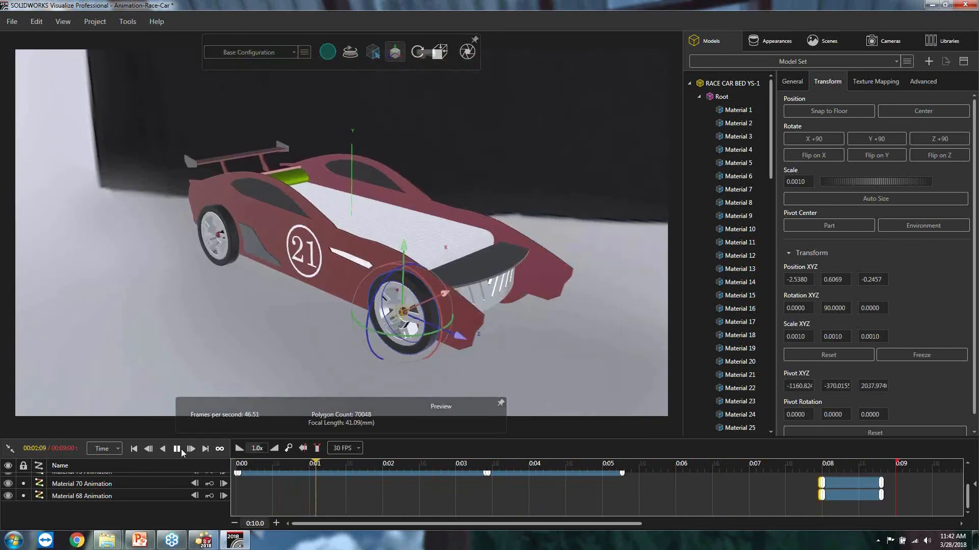
left_click(176, 449)
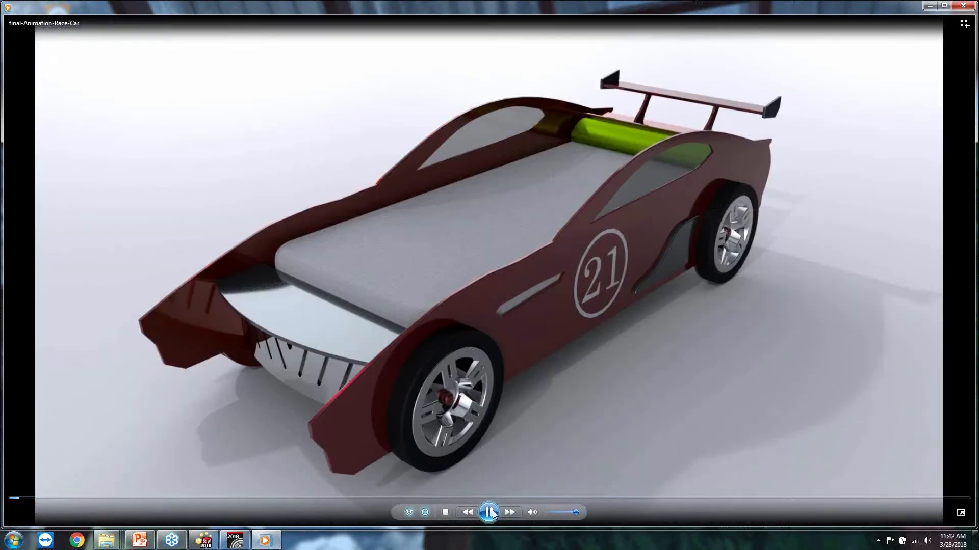
Step: Pause the final-Animation-Race-Car video and switch to the SOLIDWORKS Animation presentation in PowerPoint
left_click(490, 513)
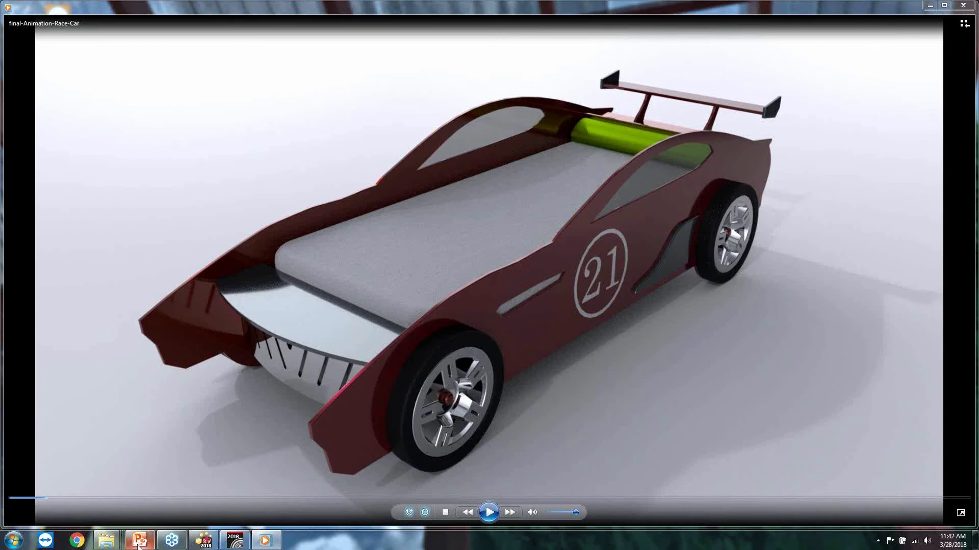
mouse_move(140, 546)
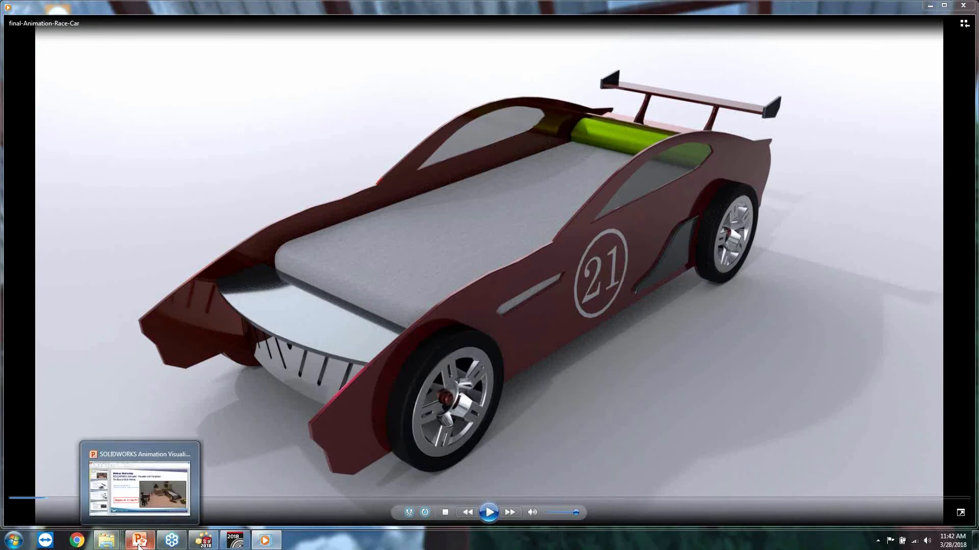